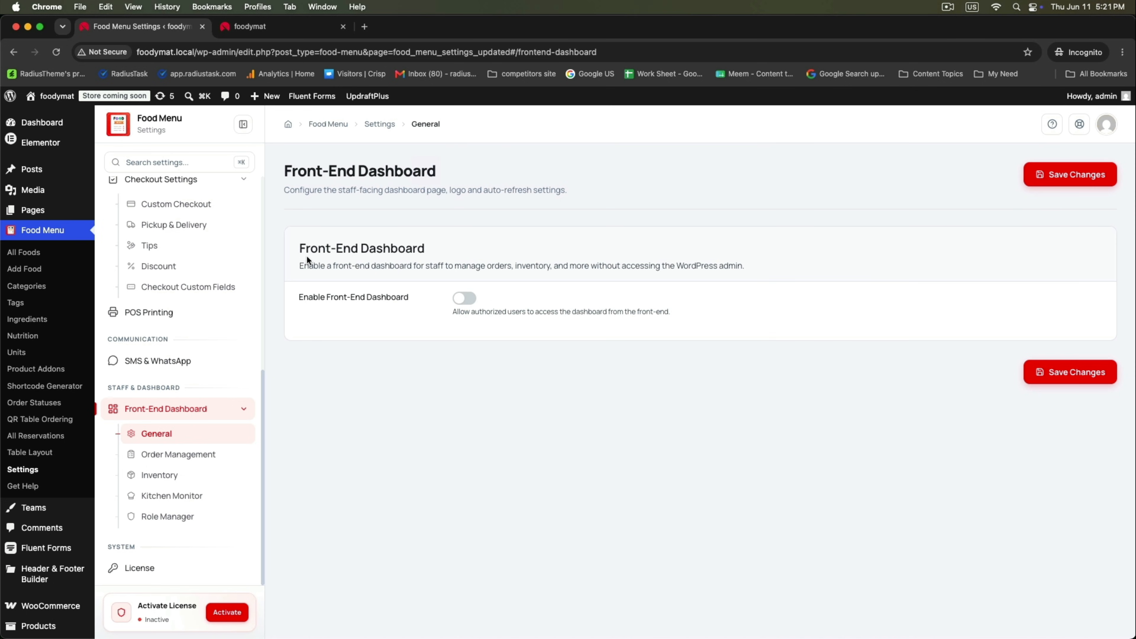
Enable the Front-End Dashboard in its general settings
{"action": "left_click_drag", "start_coordinate": [298, 249], "coordinate": [495, 249]}
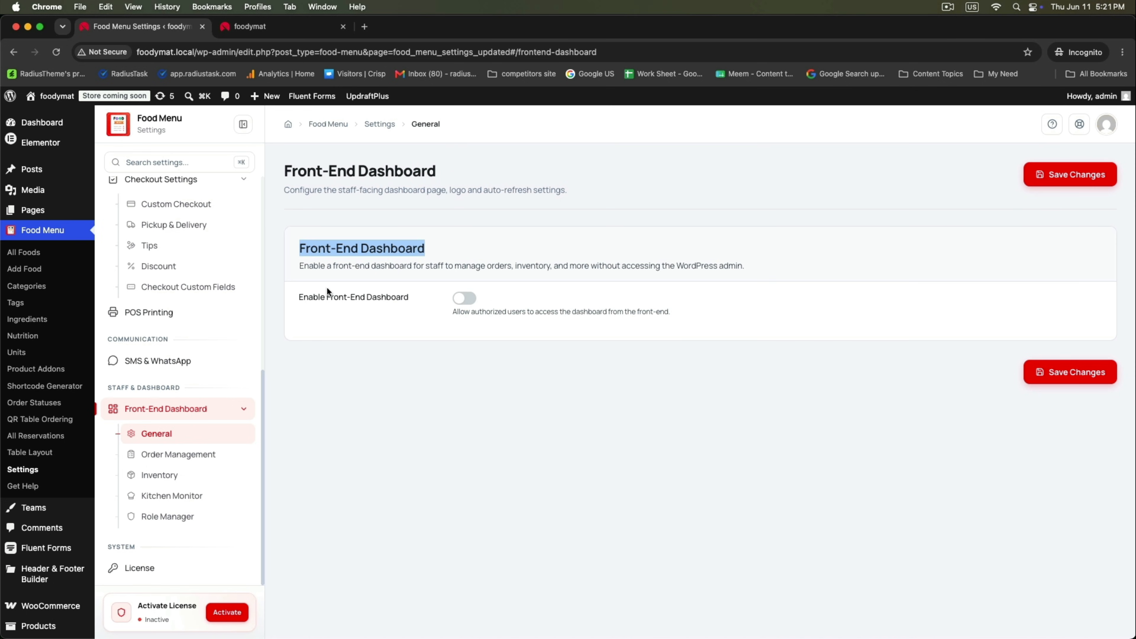
{"action": "left_click_drag", "start_coordinate": [303, 296], "coordinate": [473, 299]}
{"action": "left_click", "coordinate": [473, 299]}
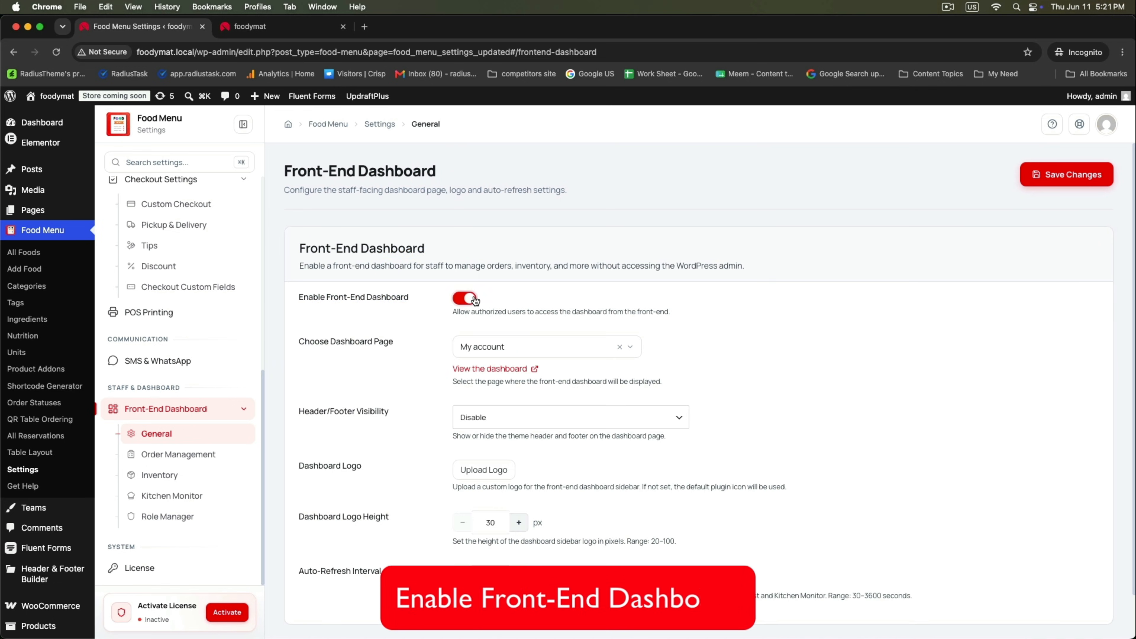
Search the page list for "my" and choose My account as the dashboard page
{"action": "scroll", "coordinate": [480, 296], "scroll_direction": "down", "scroll_amount": 2}
{"action": "left_click_drag", "start_coordinate": [306, 294], "coordinate": [407, 300]}
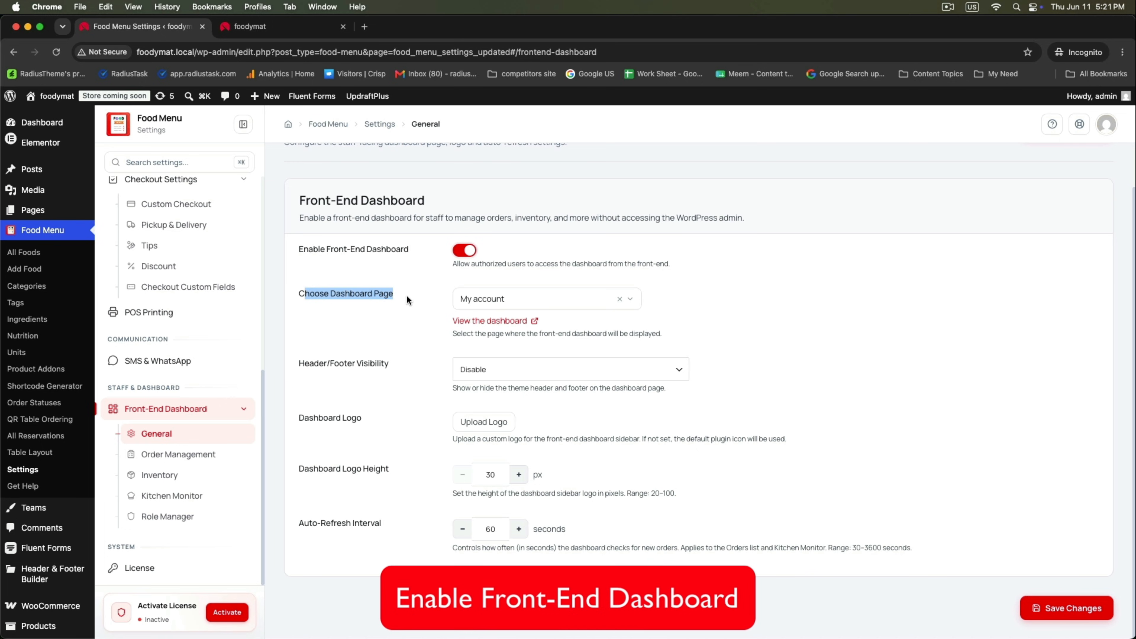
{"action": "left_click", "coordinate": [485, 299]}
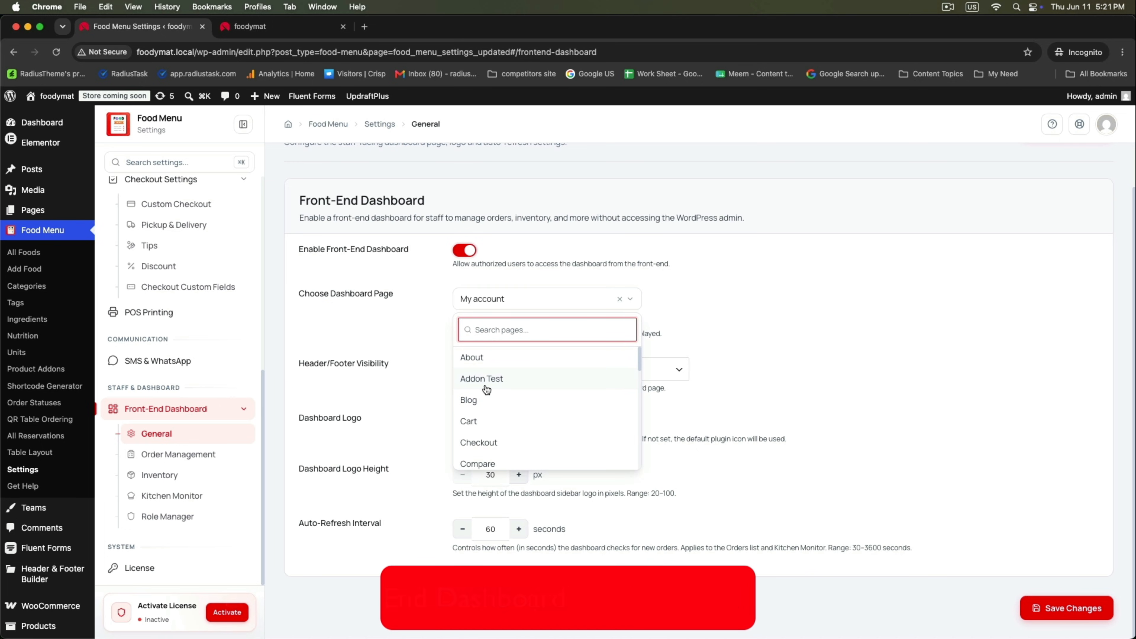
{"action": "type", "text": "my"}
{"action": "left_click", "coordinate": [488, 357]}
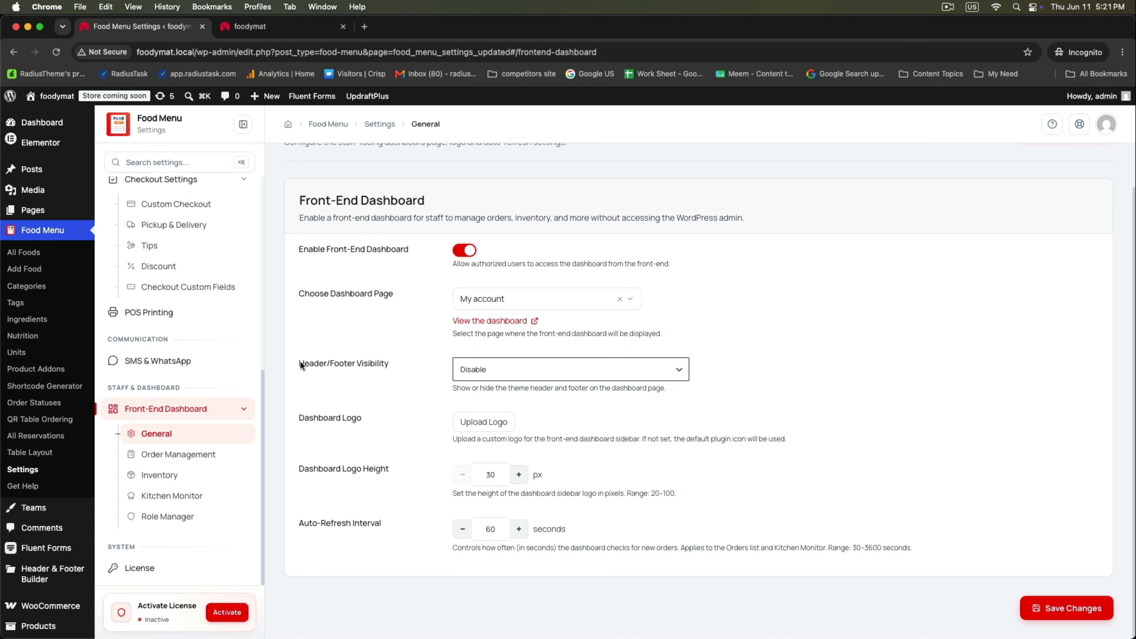
Review the Header/Footer Visibility and Dashboard Logo options, and save the front-end dashboard settings
{"action": "left_click_drag", "start_coordinate": [299, 364], "coordinate": [368, 363]}
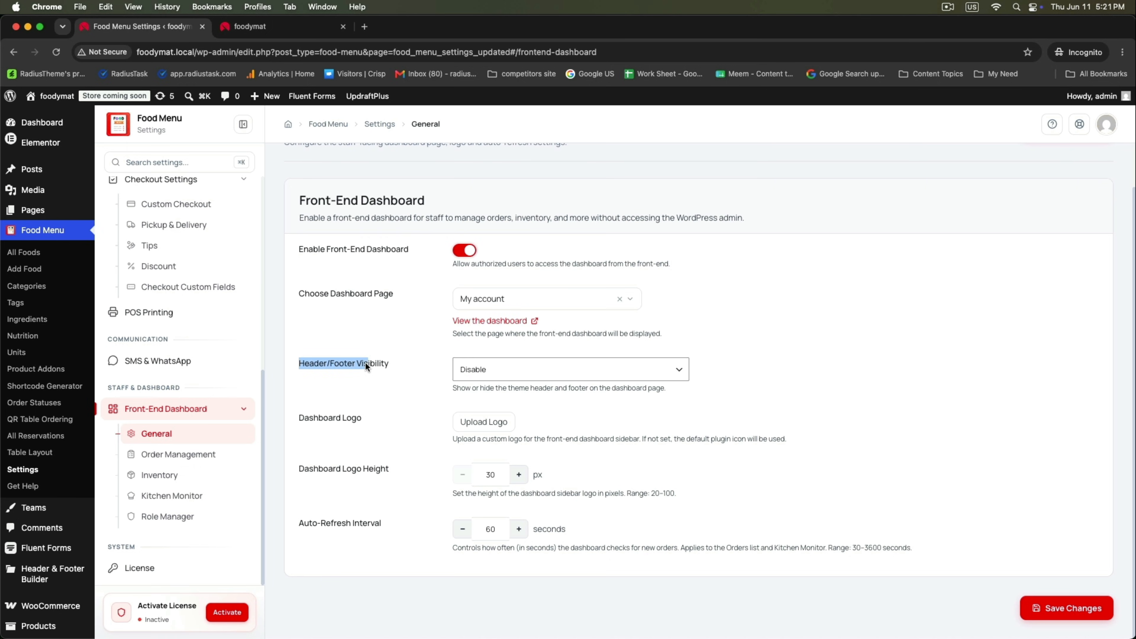
{"action": "double_click", "coordinate": [319, 416]}
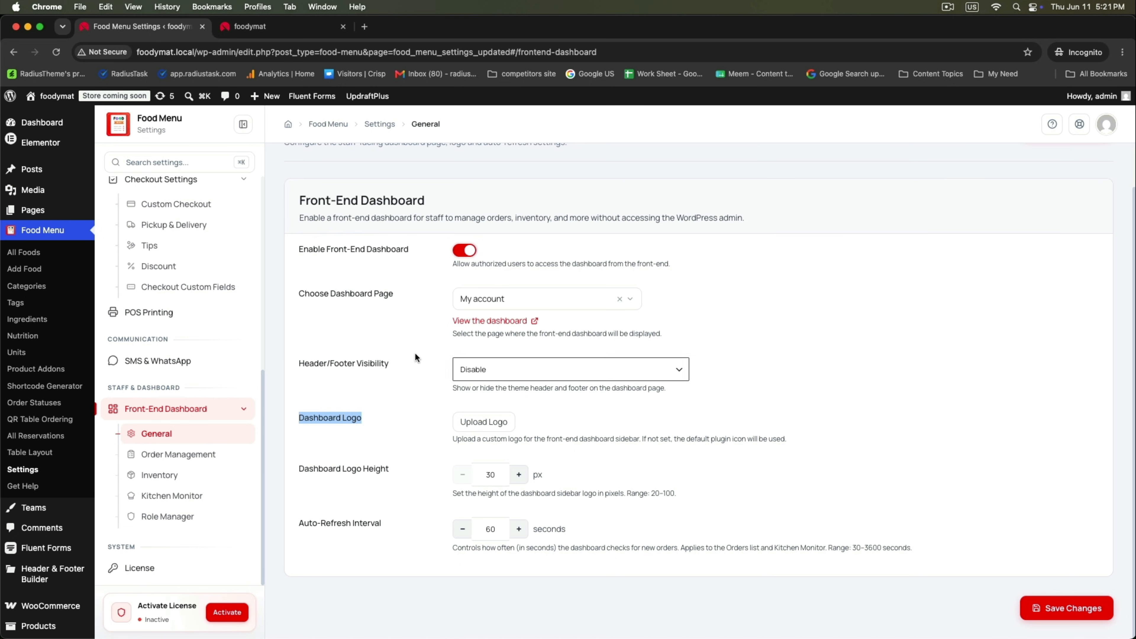
{"action": "scroll", "coordinate": [447, 515], "scroll_direction": "down", "scroll_amount": 5}
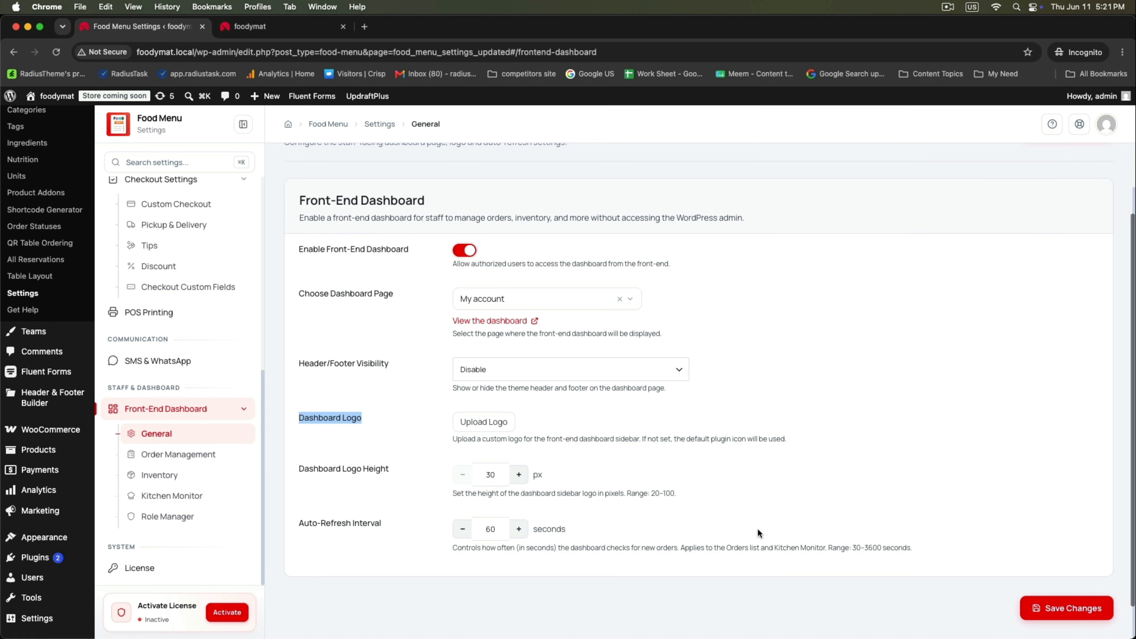
{"action": "left_click", "coordinate": [1044, 609]}
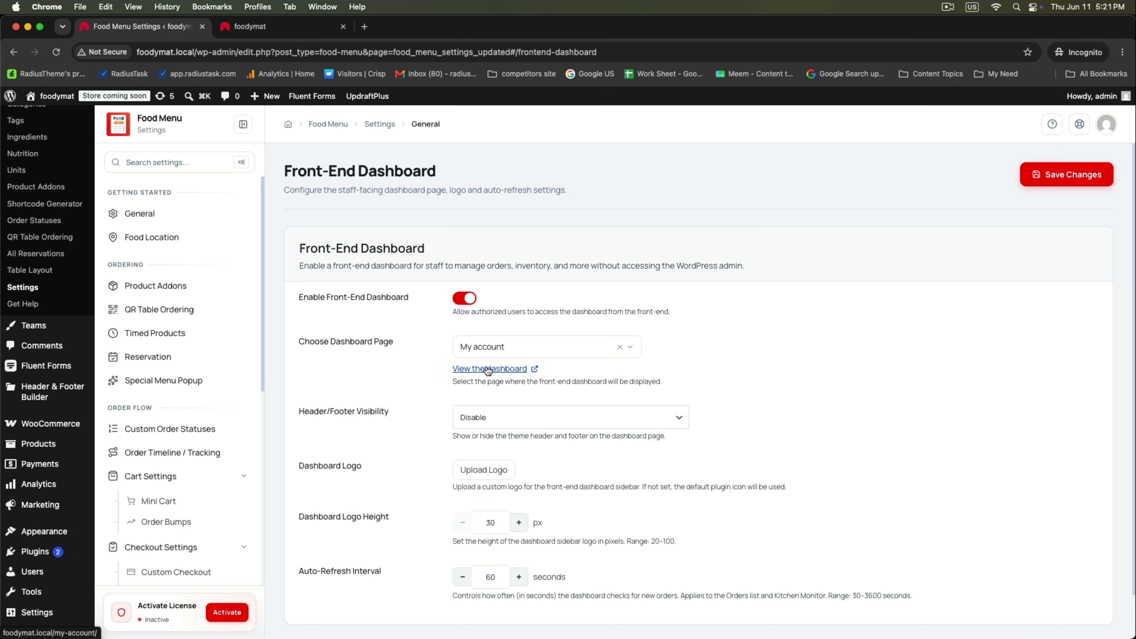
Open the front-end dashboard page in a new browser tab, close the old foodymat tab, and show the dashboard overview
{"action": "right_click", "coordinate": [487, 370]}
{"action": "left_click", "coordinate": [509, 374]}
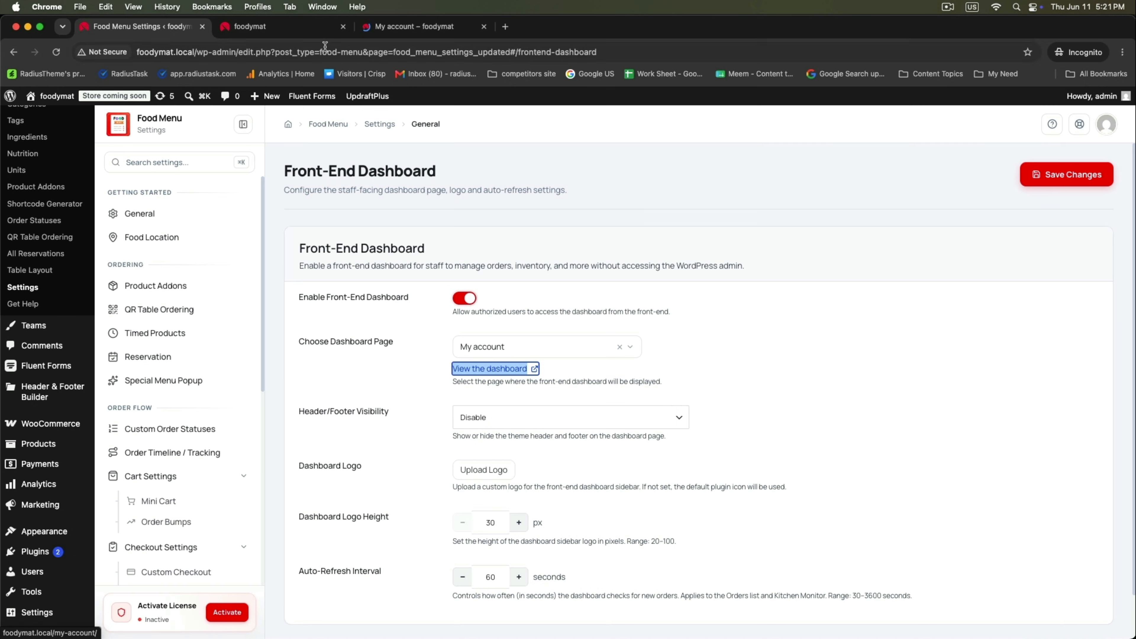
{"action": "left_click", "coordinate": [343, 26]}
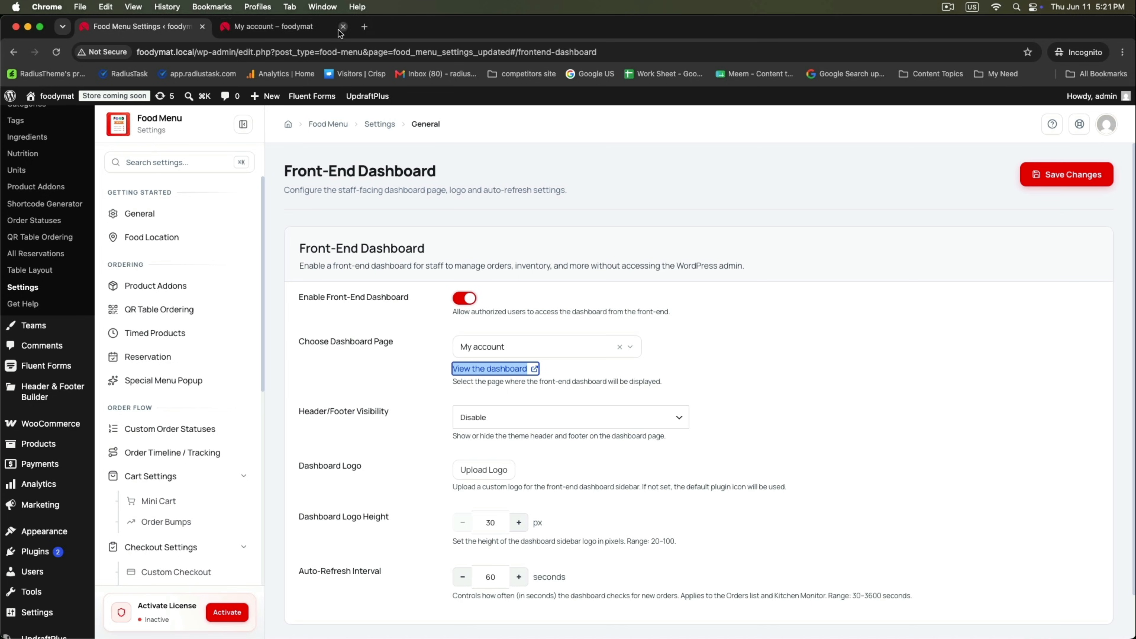
{"action": "left_click", "coordinate": [279, 30]}
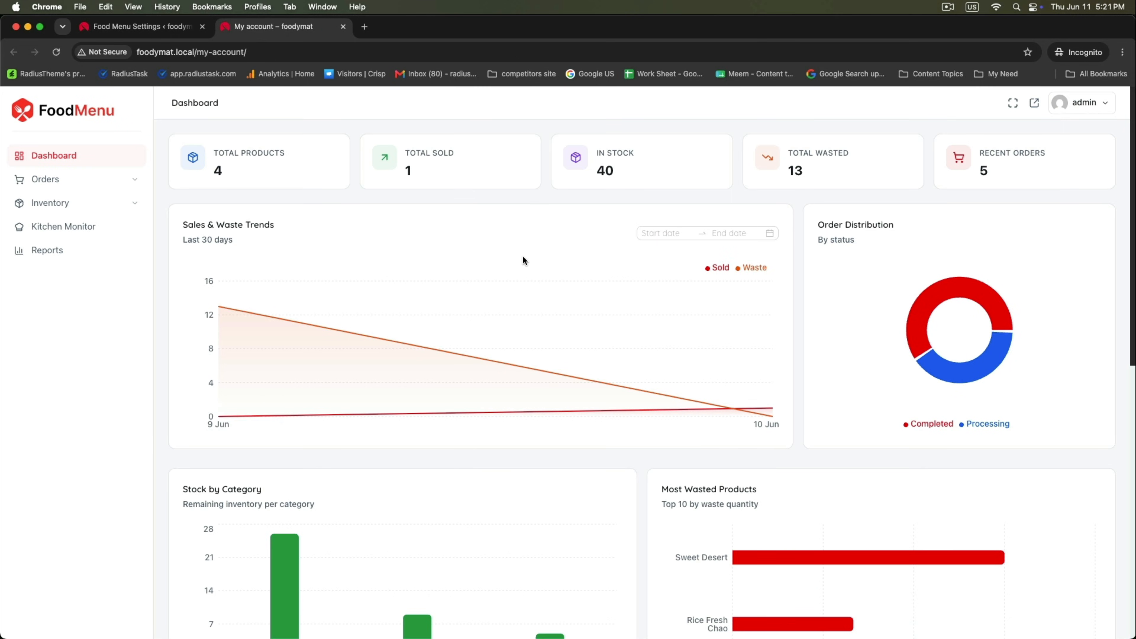
{"action": "left_click", "coordinate": [90, 161]}
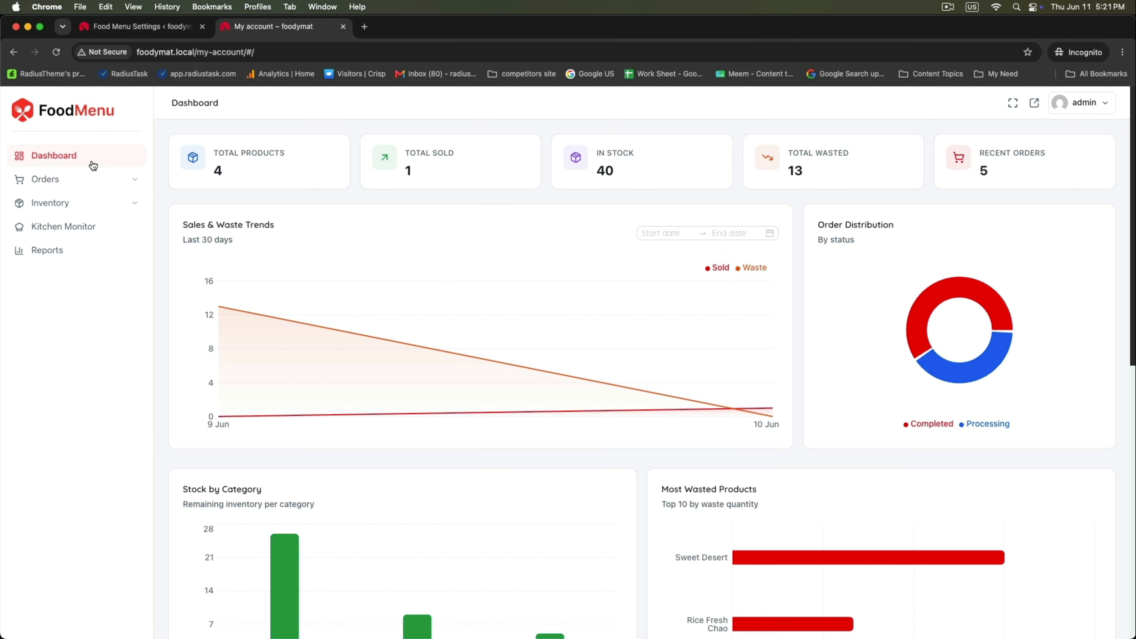
Compare the Dashboard Logo setting with the logo displayed on the front-end dashboard
{"action": "left_click", "coordinate": [147, 30]}
{"action": "scroll", "coordinate": [361, 374], "scroll_direction": "down", "scroll_amount": 2}
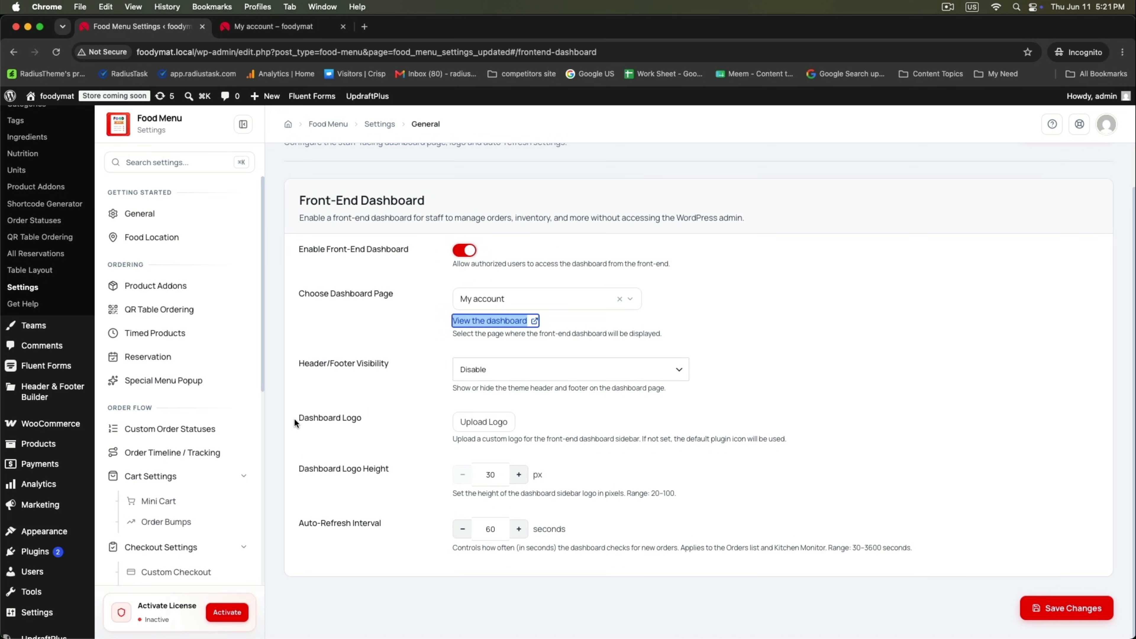
{"action": "left_click_drag", "start_coordinate": [295, 419], "coordinate": [378, 425]}
{"action": "left_click", "coordinate": [251, 26]}
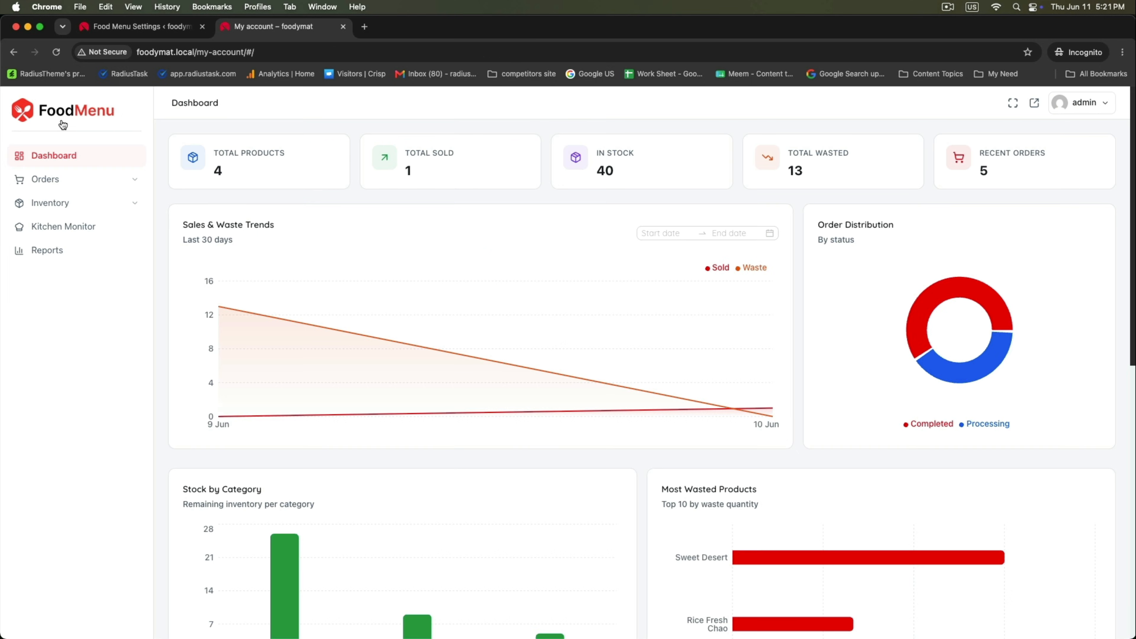
Return to the Food Menu settings and open the front-end dashboard's Order Management settings to examine Order Per Page
{"action": "left_click", "coordinate": [109, 28]}
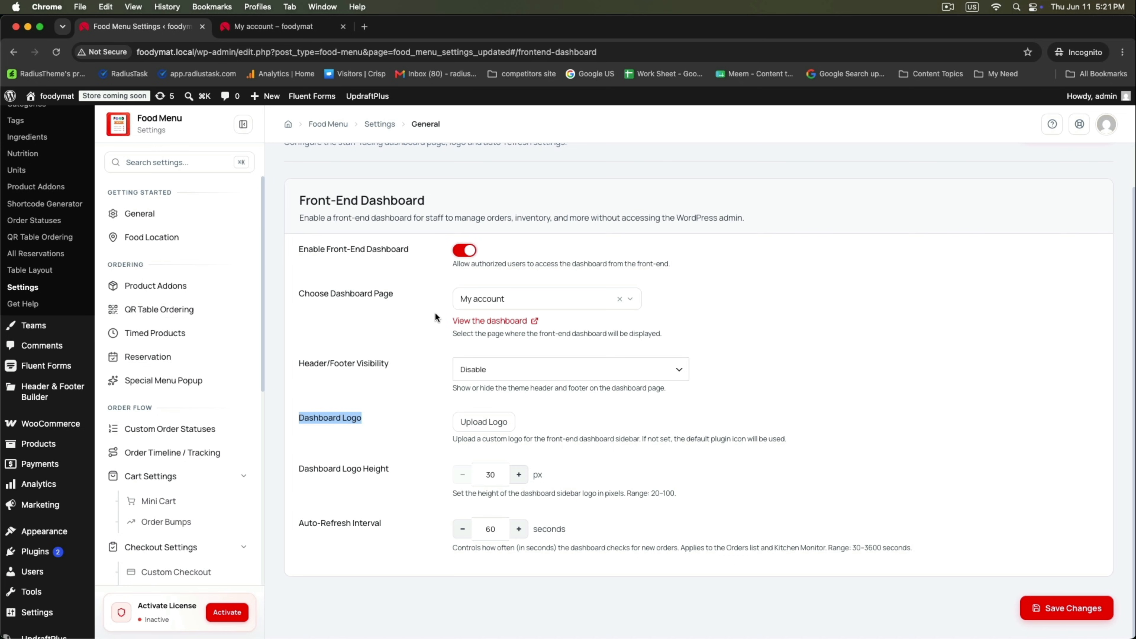
{"action": "scroll", "coordinate": [402, 390], "scroll_direction": "up", "scroll_amount": 2}
{"action": "scroll", "coordinate": [221, 434], "scroll_direction": "down", "scroll_amount": 8}
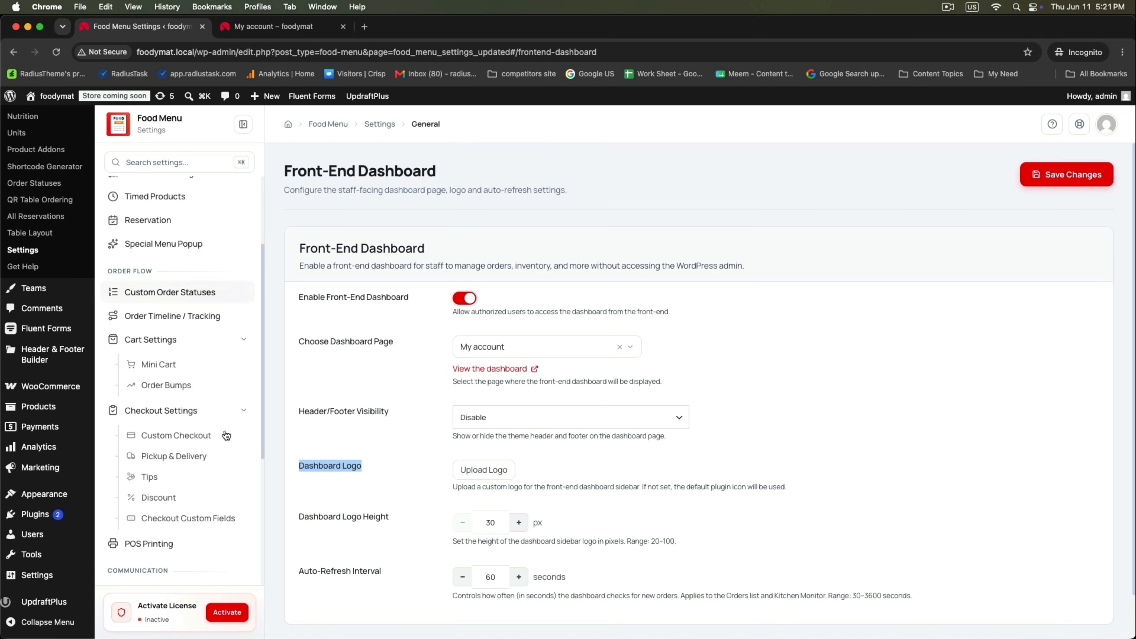
{"action": "scroll", "coordinate": [221, 431], "scroll_direction": "down", "scroll_amount": 5}
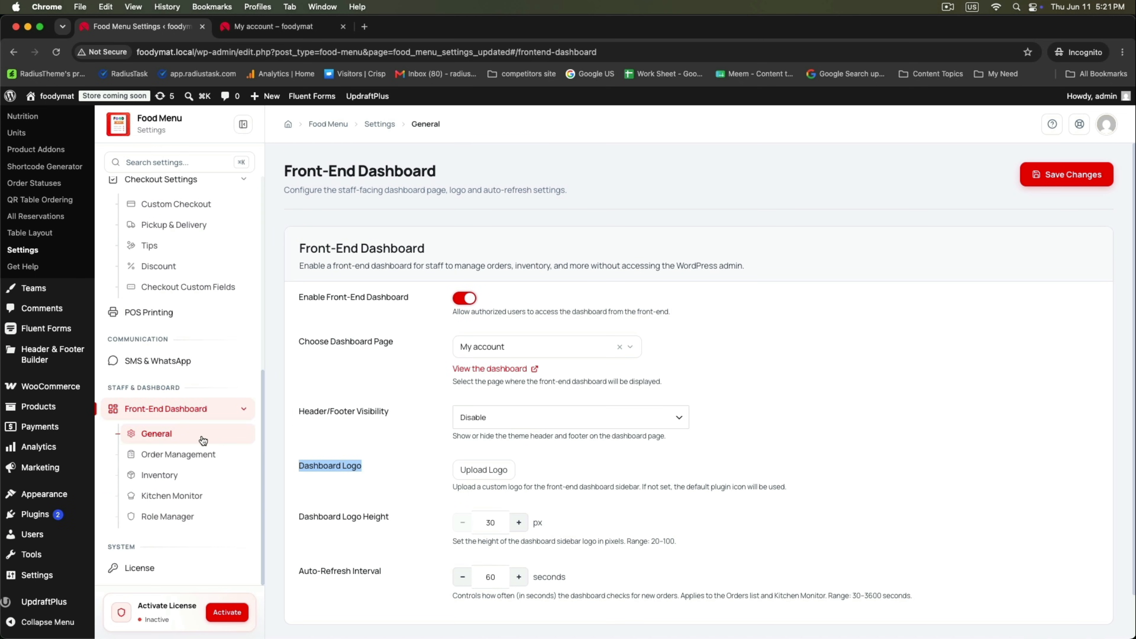
{"action": "left_click", "coordinate": [179, 454]}
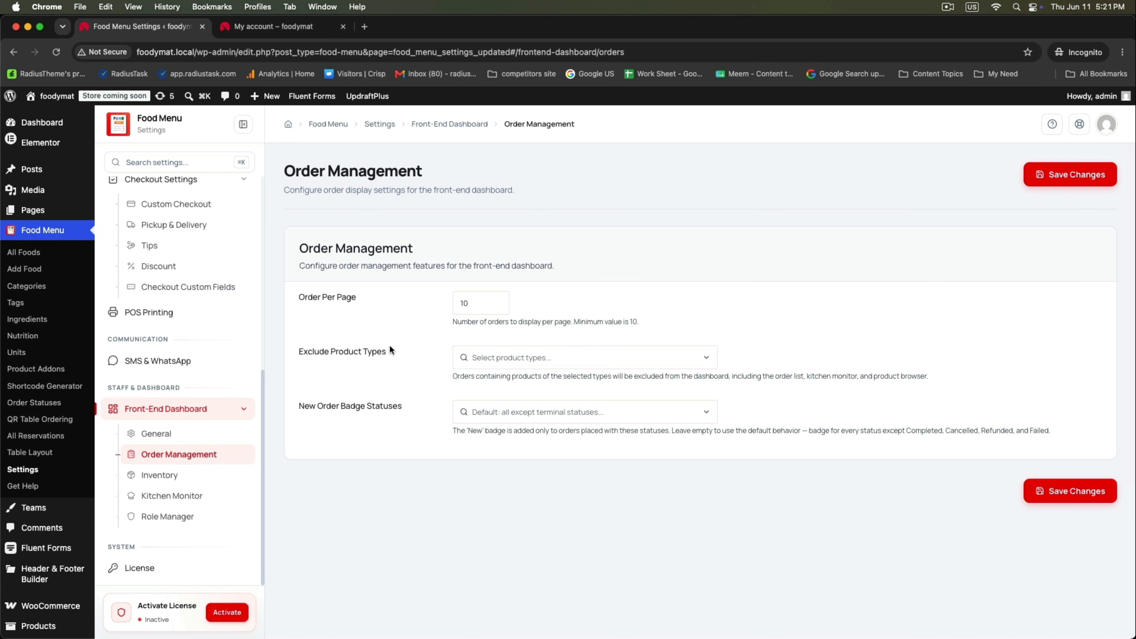
{"action": "left_click_drag", "start_coordinate": [293, 249], "coordinate": [467, 250]}
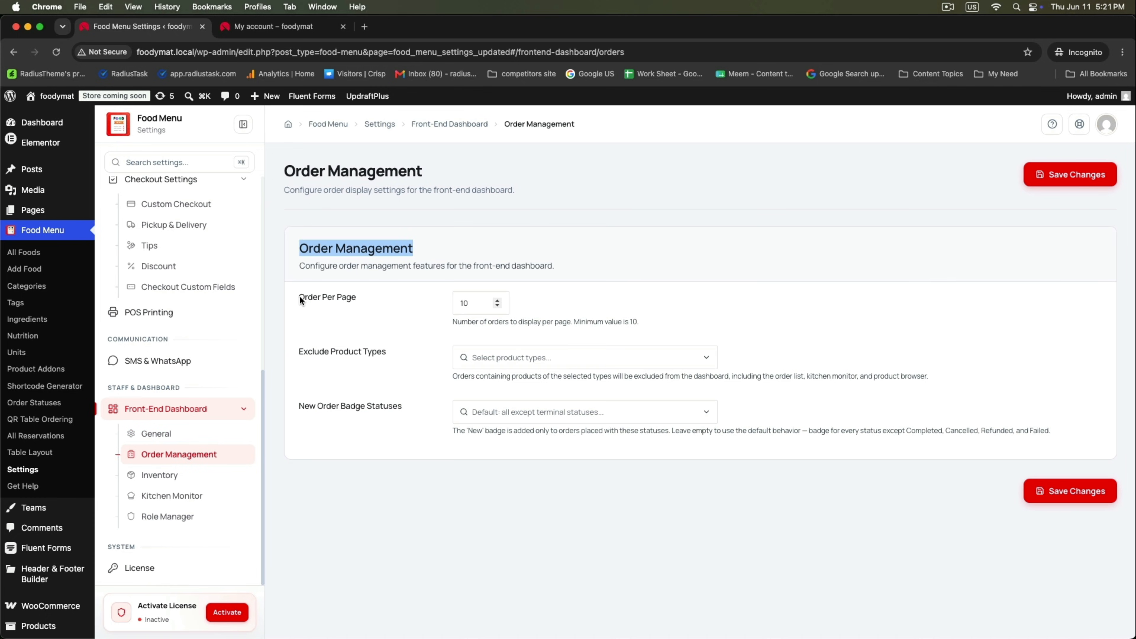
{"action": "left_click_drag", "start_coordinate": [299, 296], "coordinate": [366, 290]}
Look at the All Orders list on the front-end dashboard to check how many orders appear per page
{"action": "left_click", "coordinate": [277, 31]}
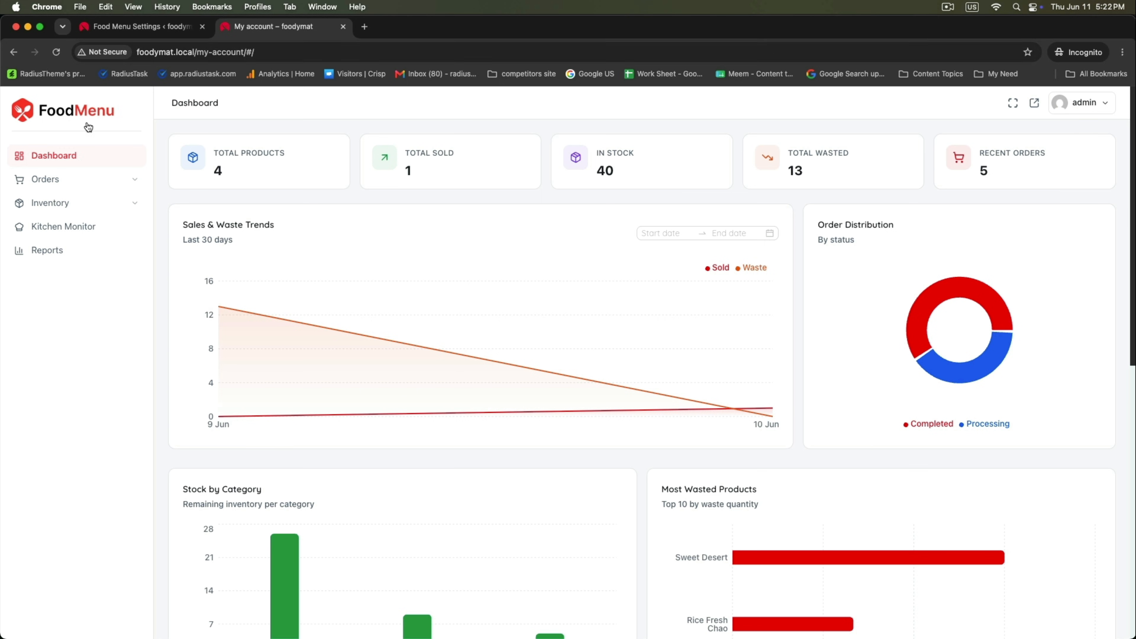
{"action": "left_click", "coordinate": [52, 178]}
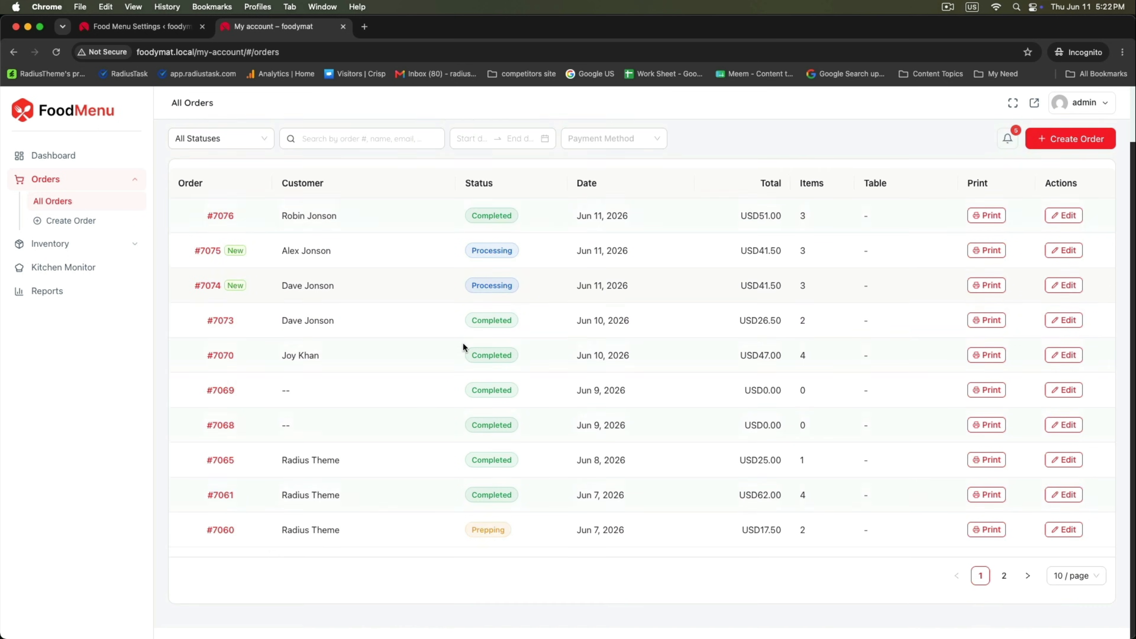
{"action": "scroll", "coordinate": [510, 273], "scroll_direction": "up", "scroll_amount": 1}
{"action": "scroll", "coordinate": [450, 229], "scroll_direction": "up", "scroll_amount": 2}
Back in the Order Management settings, add External/Affiliate product to the excluded product types
{"action": "left_click", "coordinate": [128, 26]}
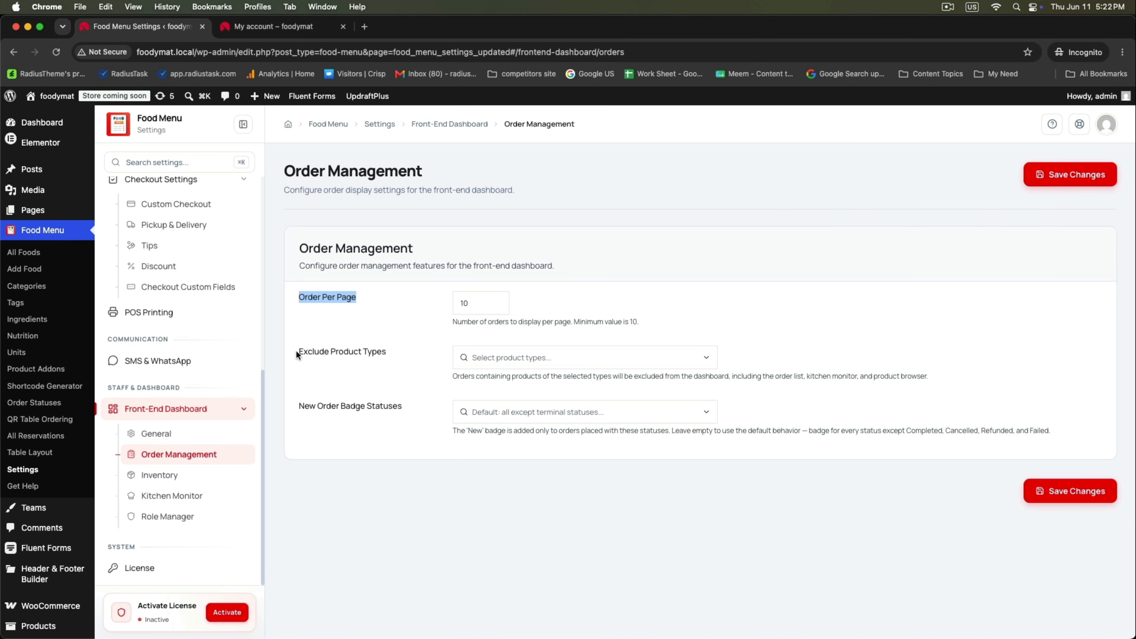
{"action": "left_click_drag", "start_coordinate": [299, 350], "coordinate": [377, 351]}
{"action": "left_click", "coordinate": [311, 362]}
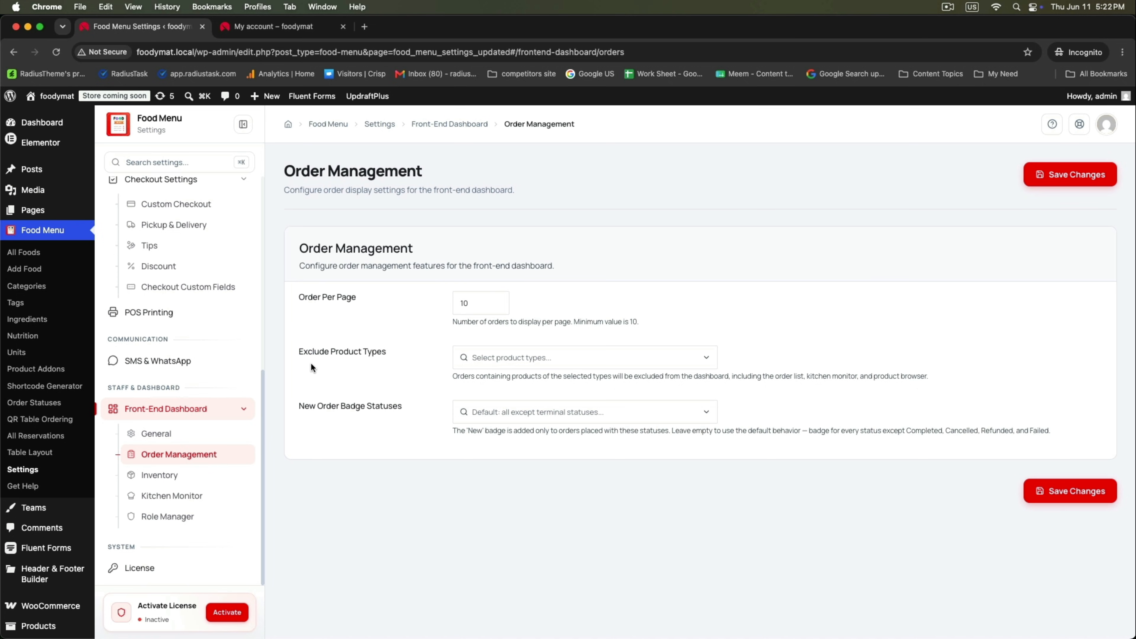
{"action": "left_click", "coordinate": [563, 356]}
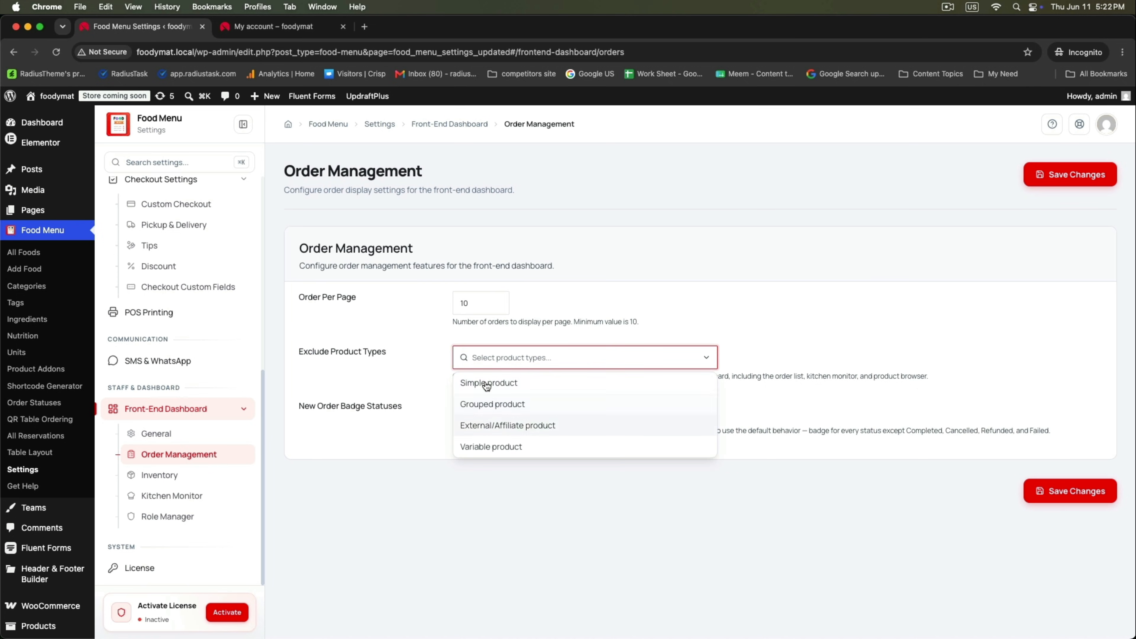
{"action": "left_click", "coordinate": [498, 426]}
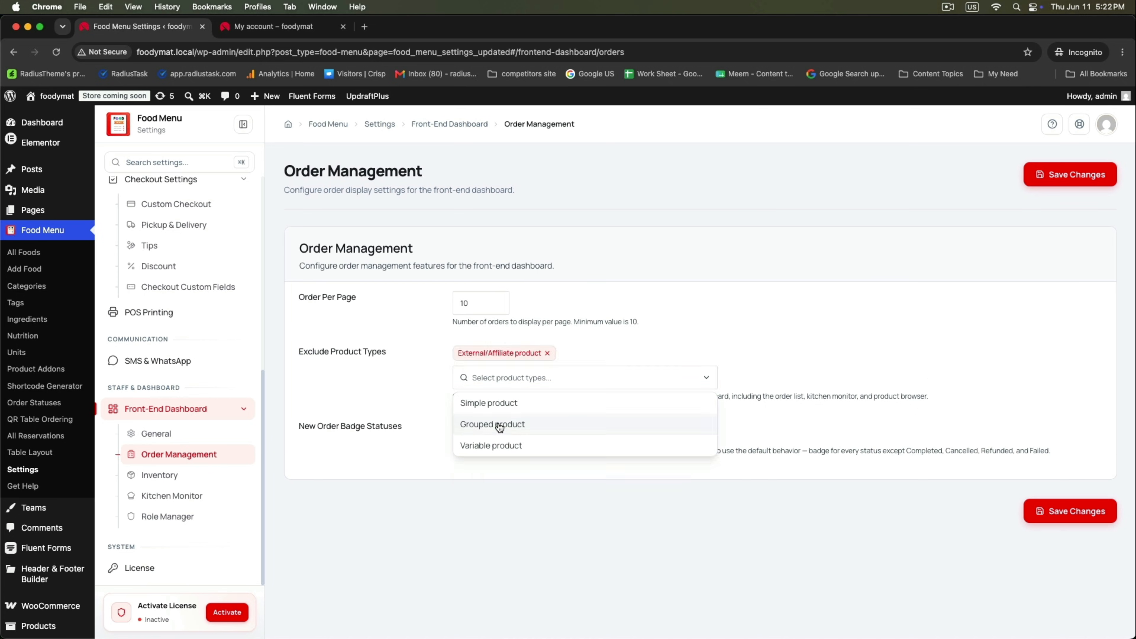
{"action": "left_click", "coordinate": [359, 376]}
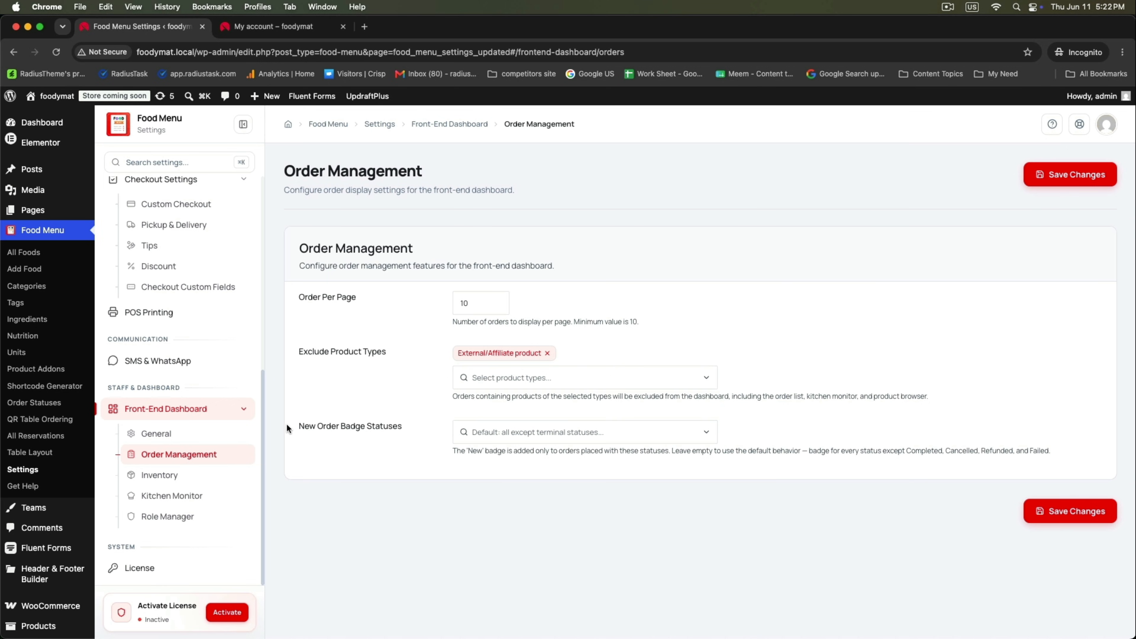
Add Processing to the New Order Badge Statuses and save the Order Management settings
{"action": "left_click_drag", "start_coordinate": [286, 428], "coordinate": [415, 431]}
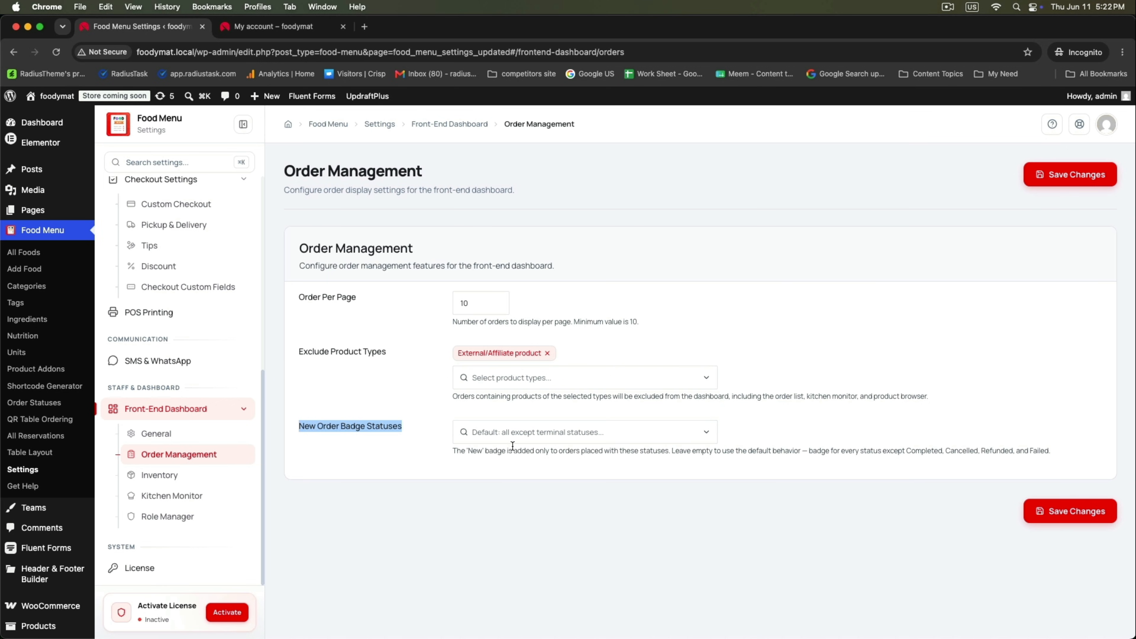
{"action": "left_click", "coordinate": [608, 438]}
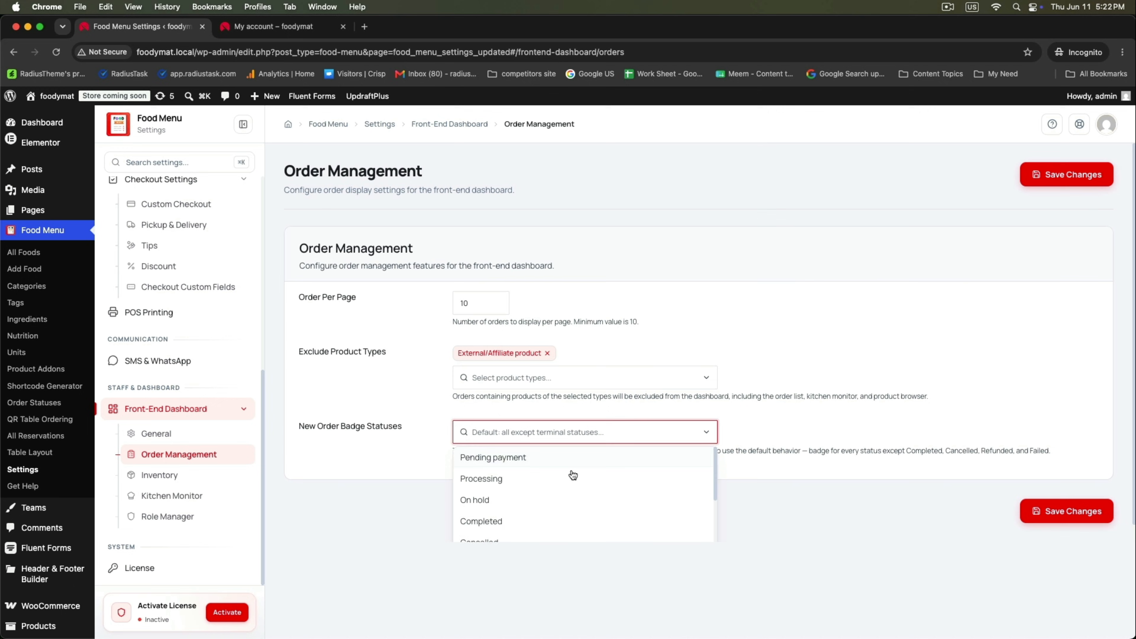
{"action": "scroll", "coordinate": [573, 475], "scroll_direction": "down", "scroll_amount": 3}
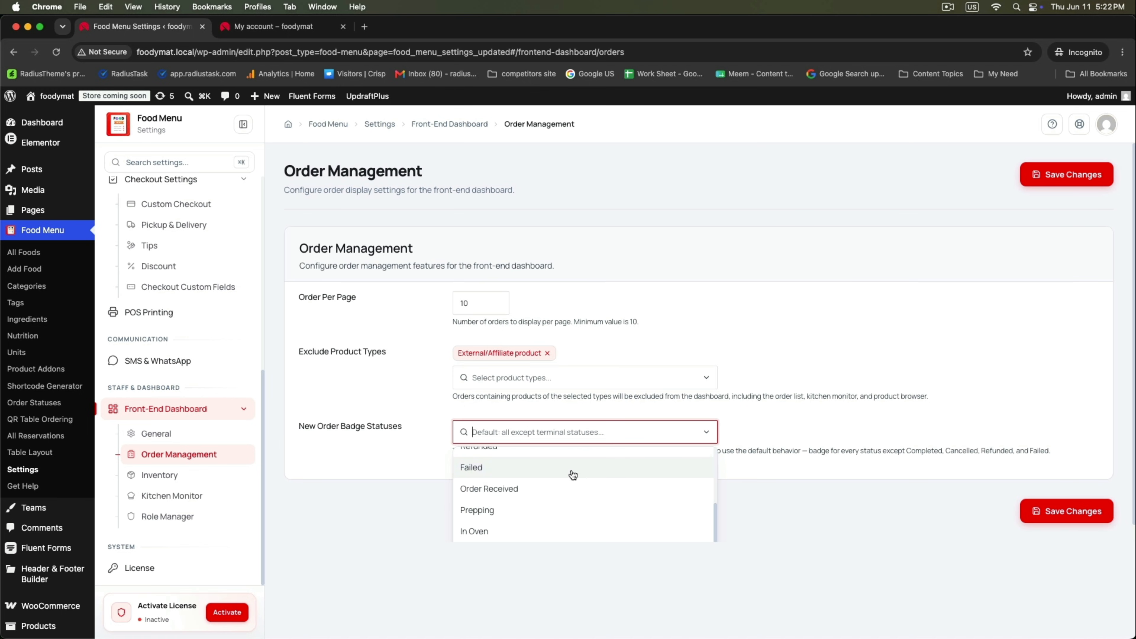
{"action": "scroll", "coordinate": [574, 475], "scroll_direction": "up", "scroll_amount": 3}
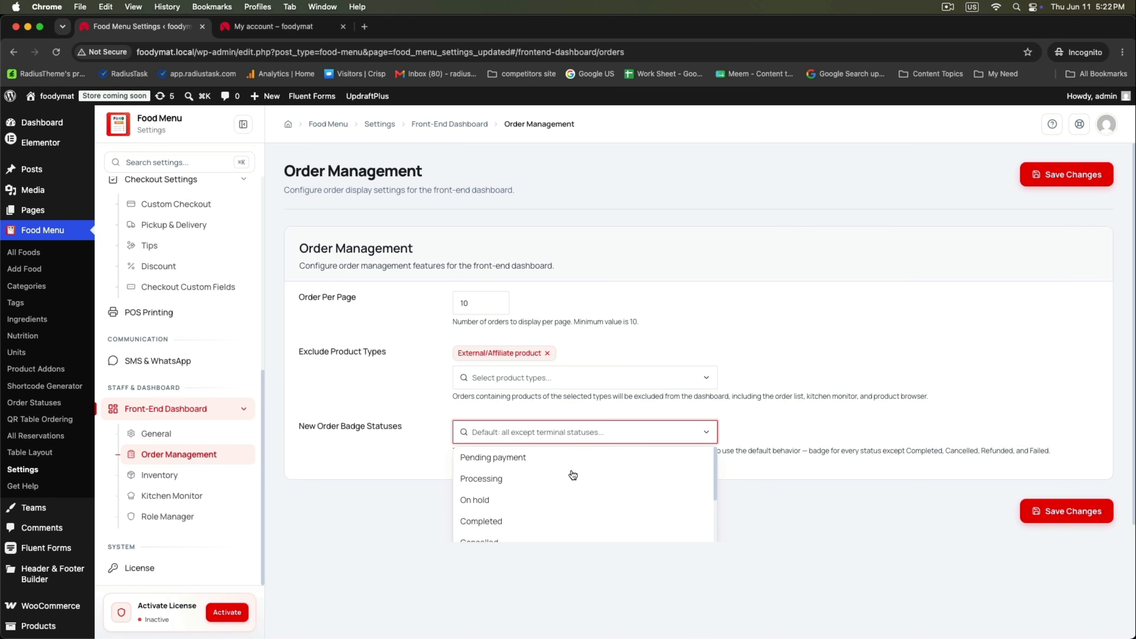
{"action": "left_click", "coordinate": [465, 483]}
{"action": "left_click", "coordinate": [821, 434]}
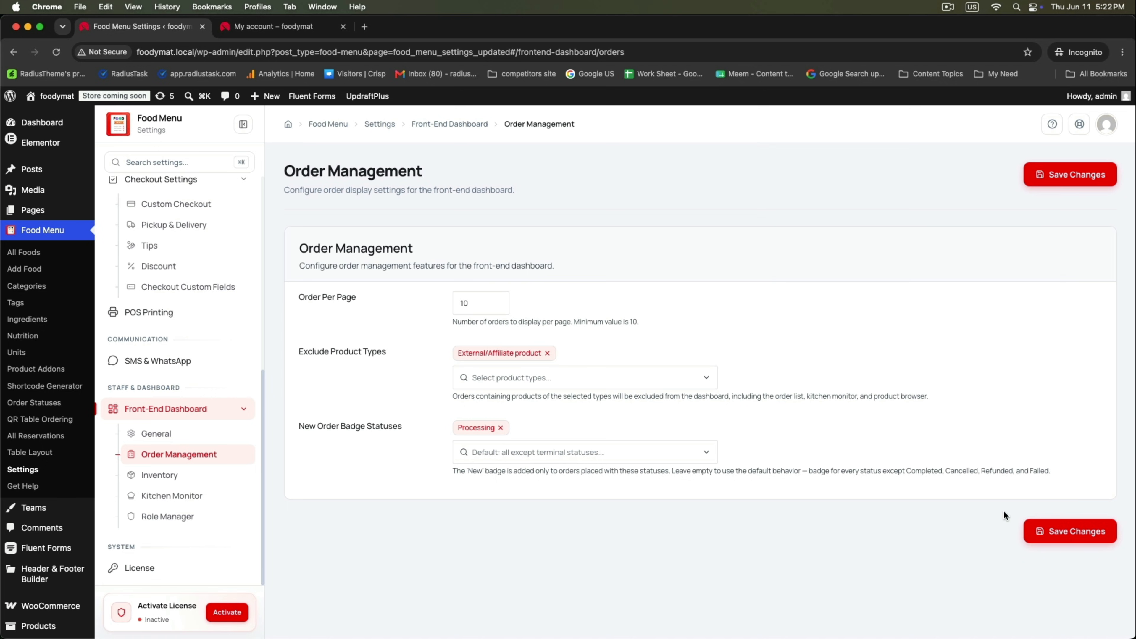
{"action": "left_click", "coordinate": [1058, 535]}
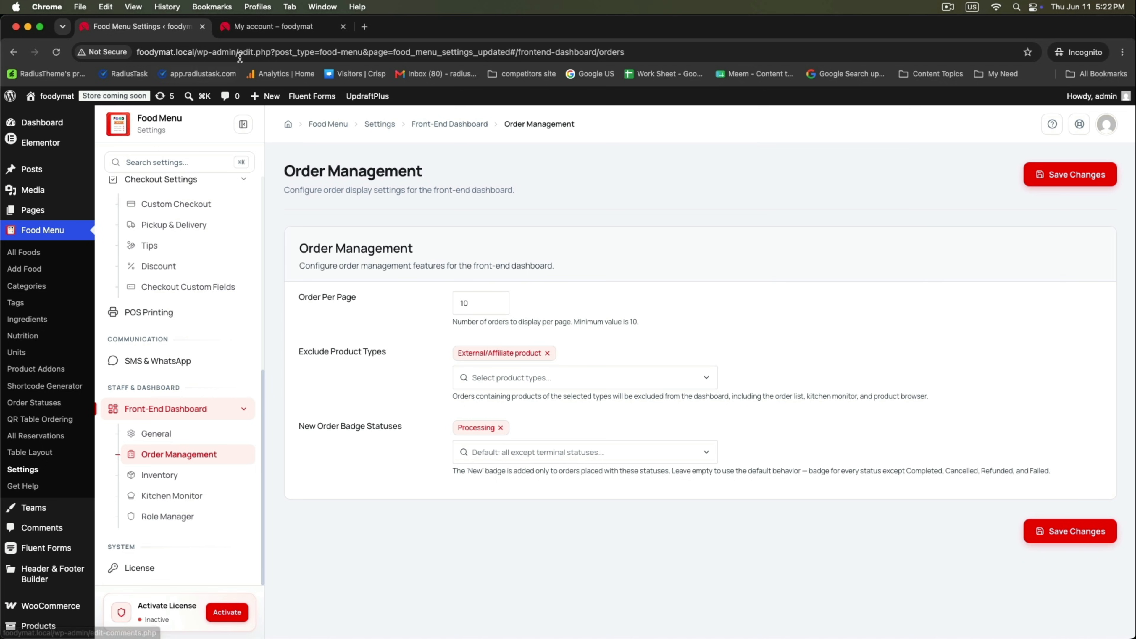
Reload the front-end dashboard's All Orders page to check which orders carry the New badge
{"action": "left_click", "coordinate": [241, 30]}
{"action": "right_click", "coordinate": [160, 241]}
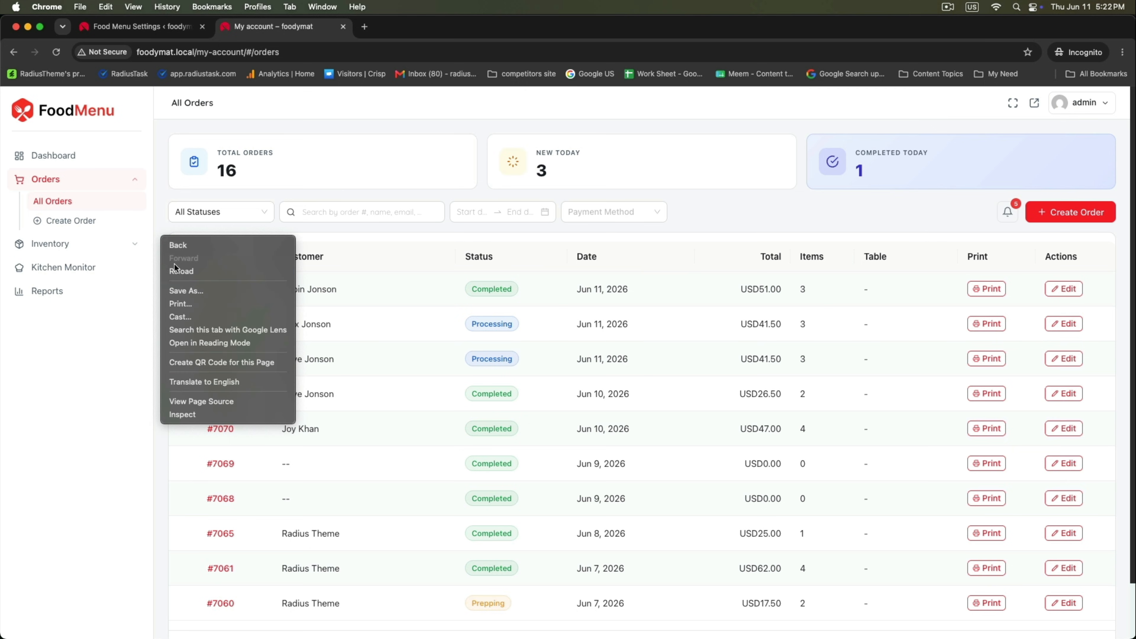
{"action": "left_click", "coordinate": [172, 271]}
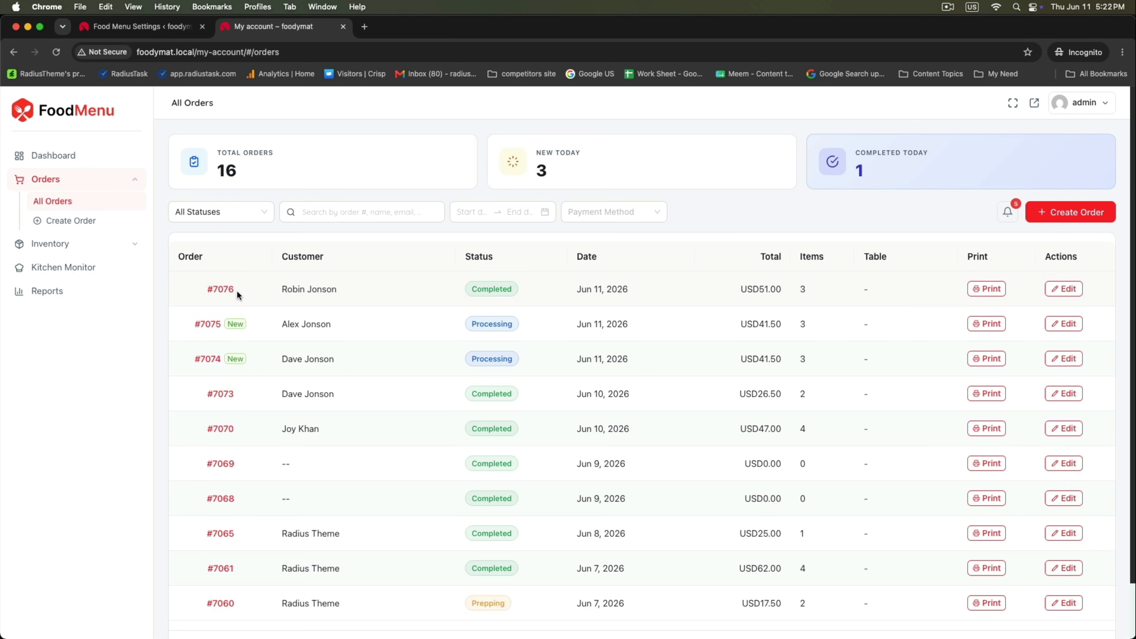
Examine the statuses of the orders carrying the New badge in the All Orders list
{"action": "left_click_drag", "start_coordinate": [188, 326], "coordinate": [250, 325]}
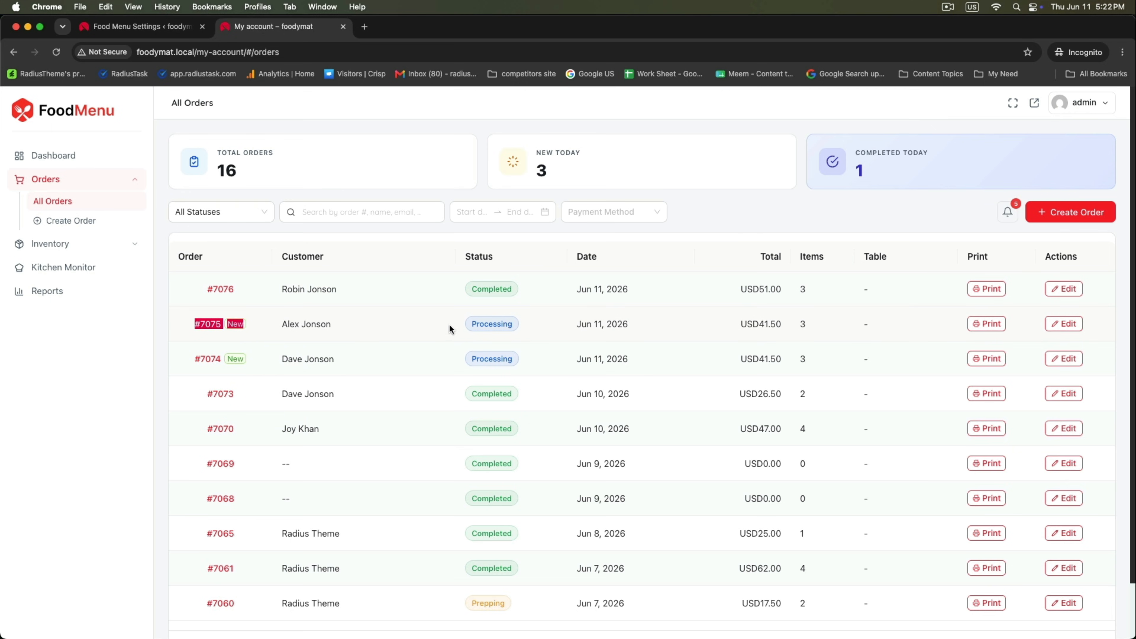
{"action": "double_click", "coordinate": [510, 326]}
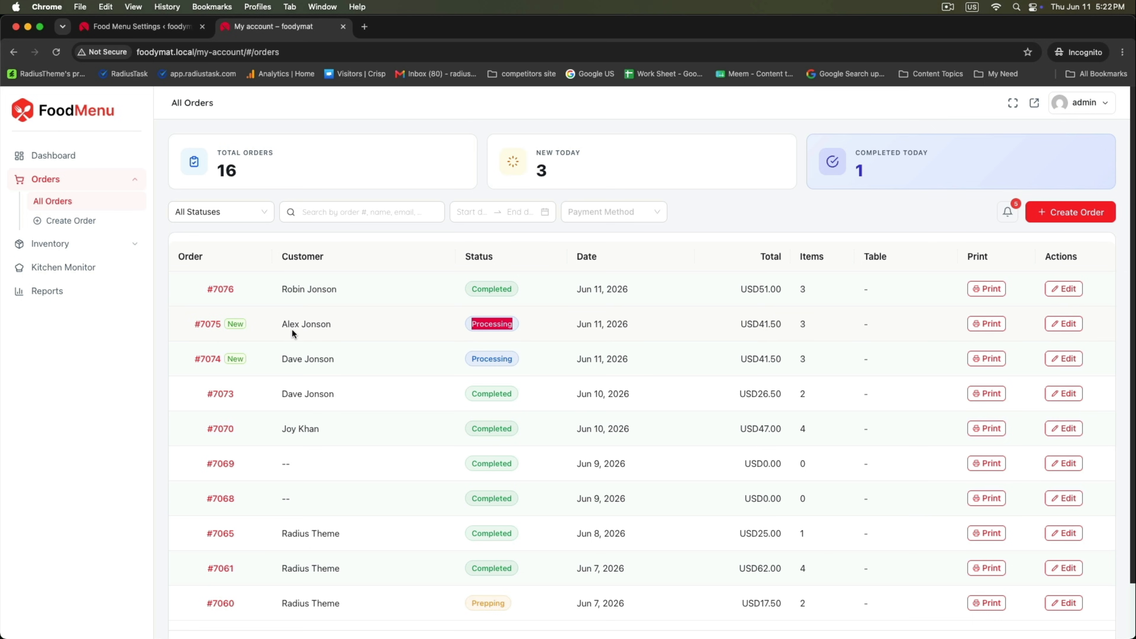
{"action": "left_click", "coordinate": [361, 333]}
{"action": "scroll", "coordinate": [501, 349], "scroll_direction": "down", "scroll_amount": 2}
{"action": "scroll", "coordinate": [501, 348], "scroll_direction": "up", "scroll_amount": 2}
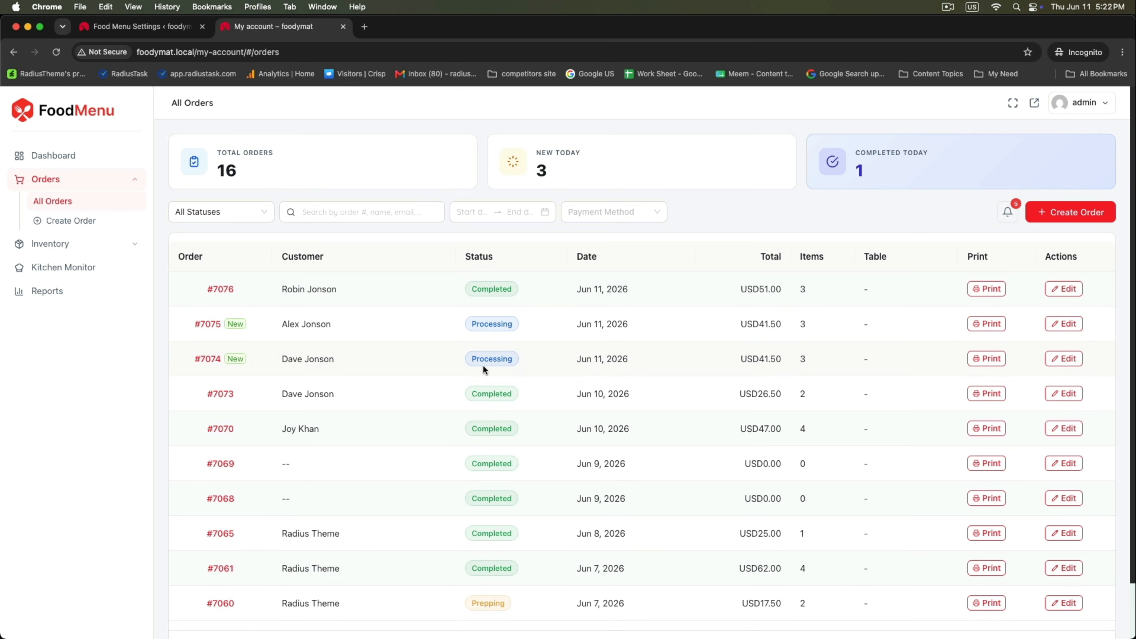
{"action": "double_click", "coordinate": [474, 360]}
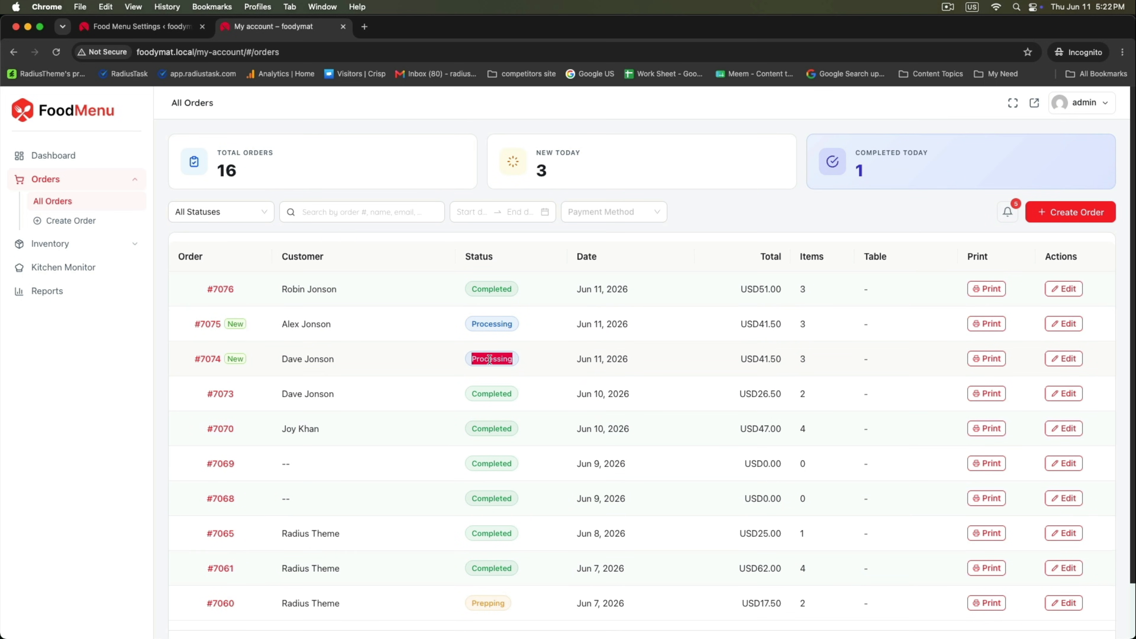
Compare the New Order Badge Statuses setting in Order Management with the badges in the dashboard's order list
{"action": "left_click", "coordinate": [157, 25]}
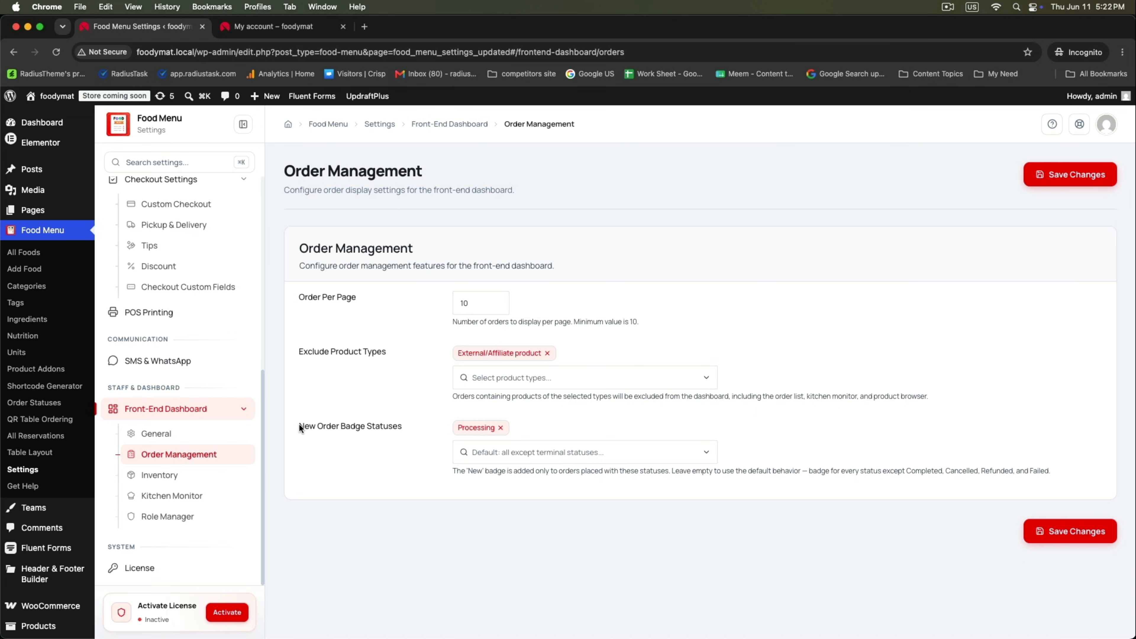
{"action": "left_click_drag", "start_coordinate": [299, 423], "coordinate": [537, 430]}
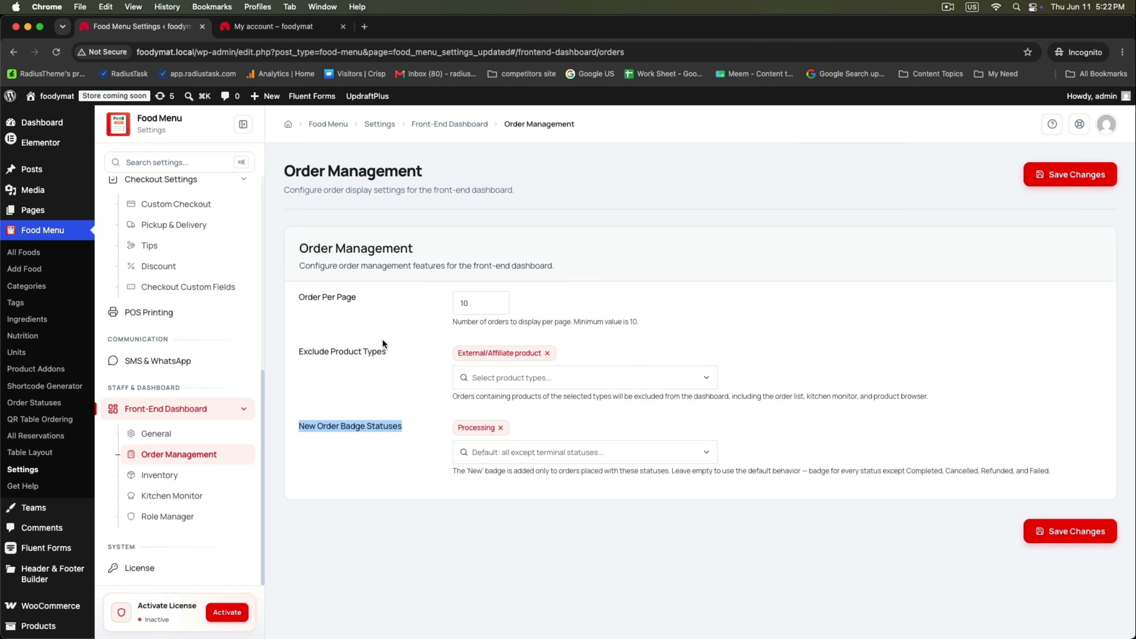
{"action": "left_click", "coordinate": [267, 28]}
{"action": "scroll", "coordinate": [351, 381], "scroll_direction": "down", "scroll_amount": 1}
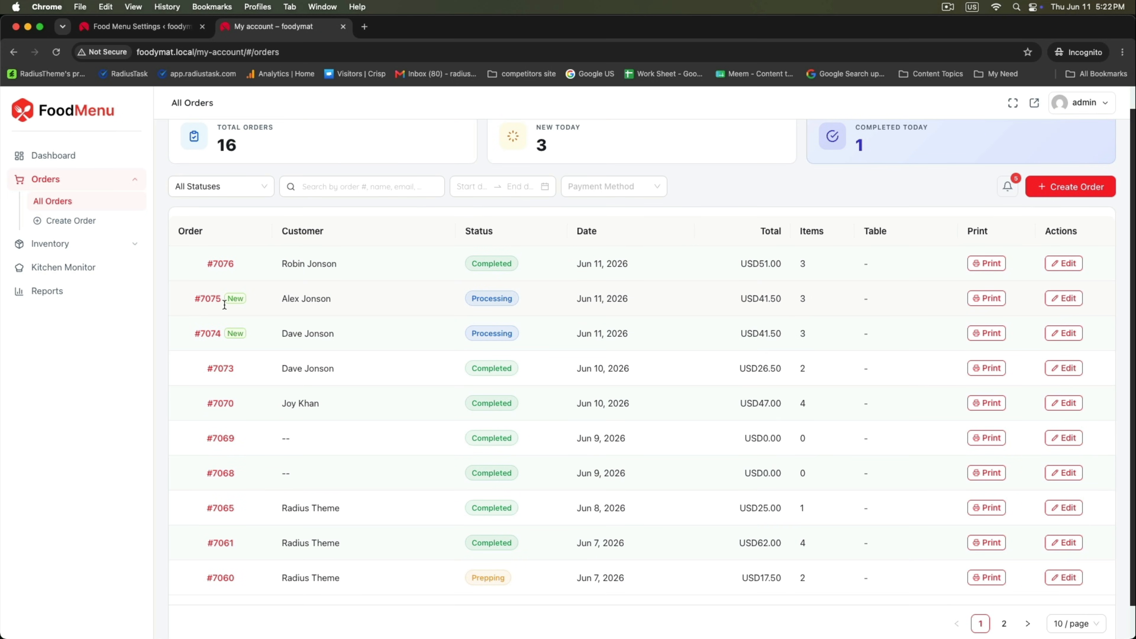
In the Front-End Dashboard's Inventory settings, enable Inventory Management, review the low stock threshold and waste reasons, and save the changes
{"action": "left_click", "coordinate": [149, 28]}
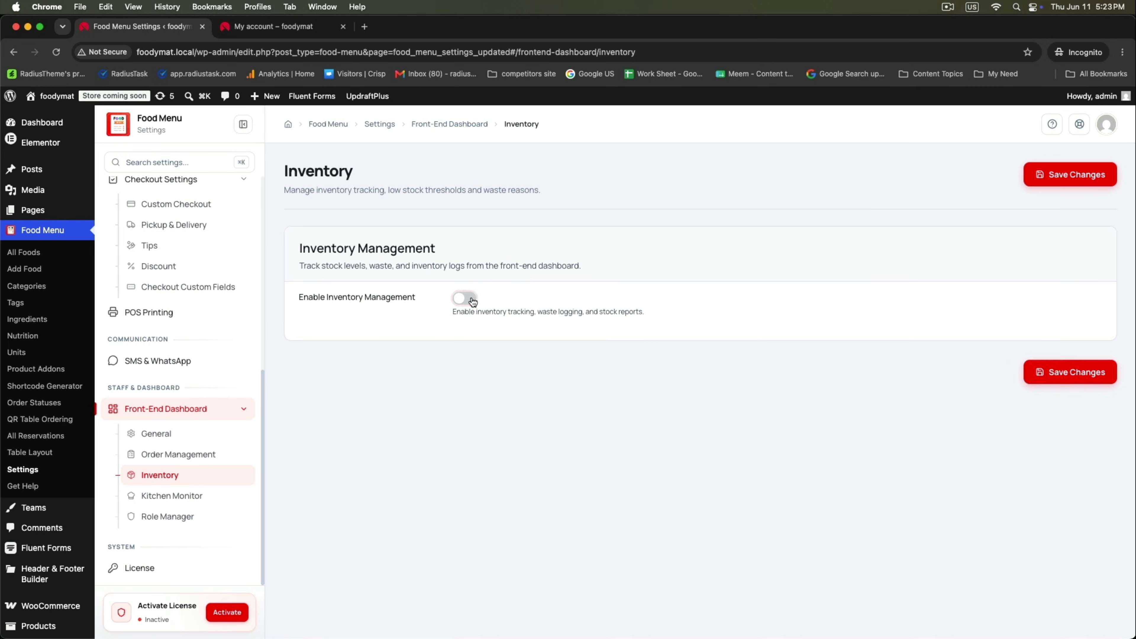
{"action": "left_click", "coordinate": [465, 299]}
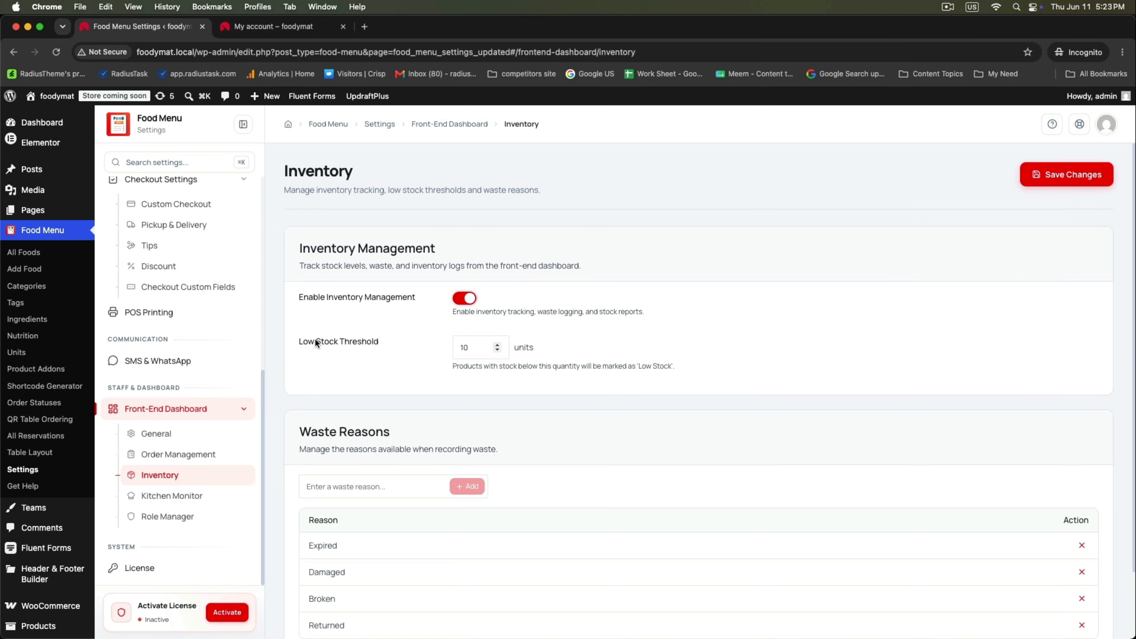
{"action": "left_click_drag", "start_coordinate": [294, 338], "coordinate": [405, 340]}
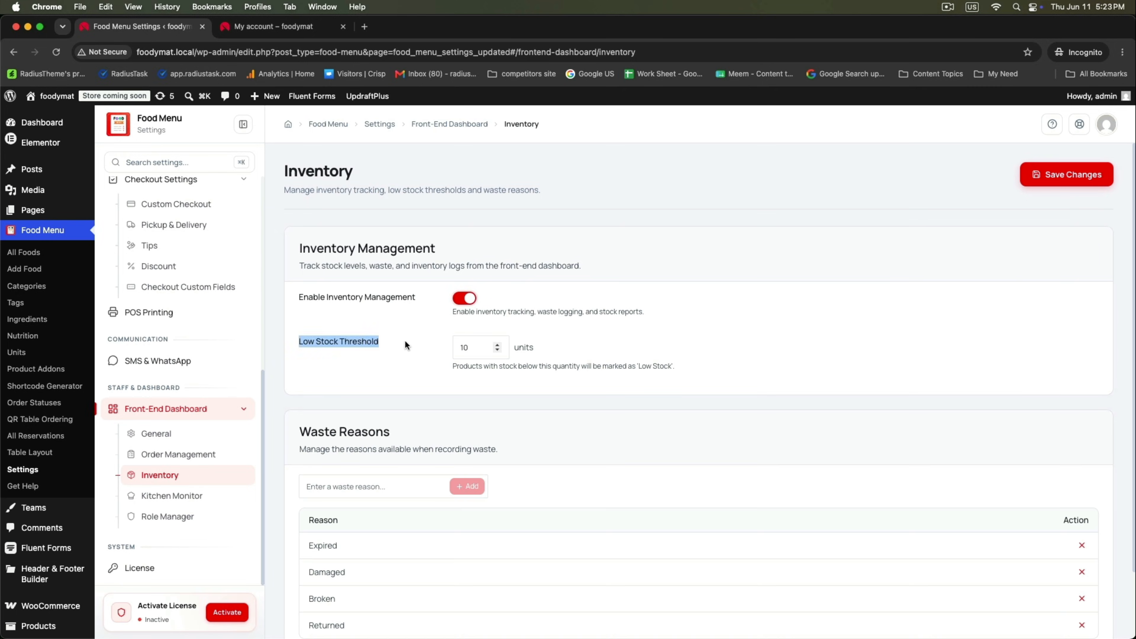
{"action": "left_click", "coordinate": [472, 348]}
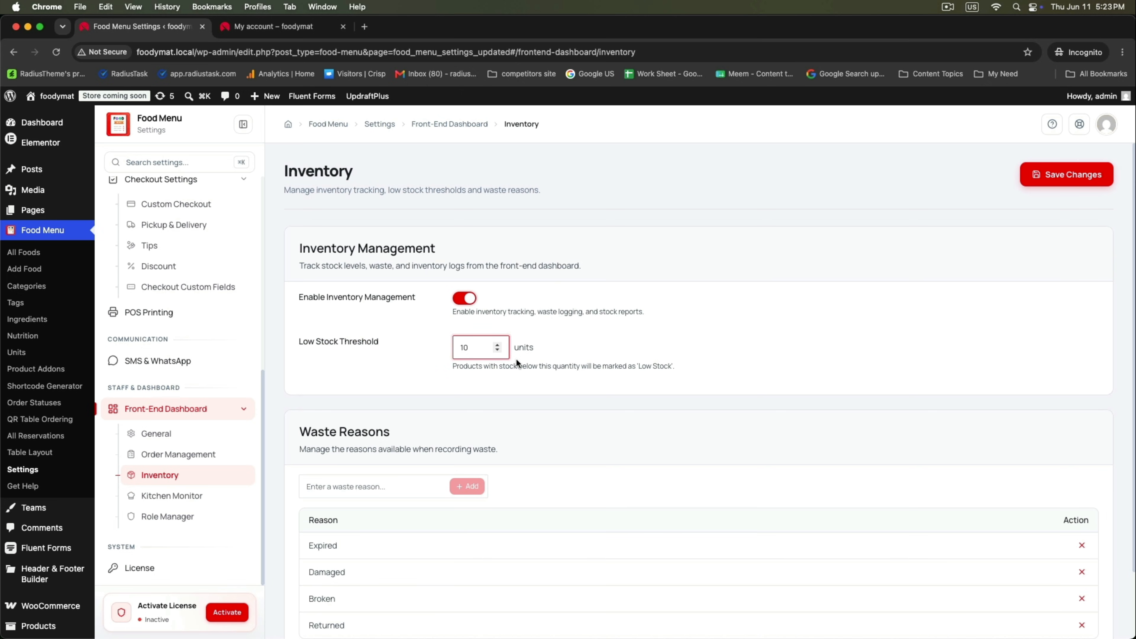
{"action": "scroll", "coordinate": [609, 366], "scroll_direction": "down", "scroll_amount": 3}
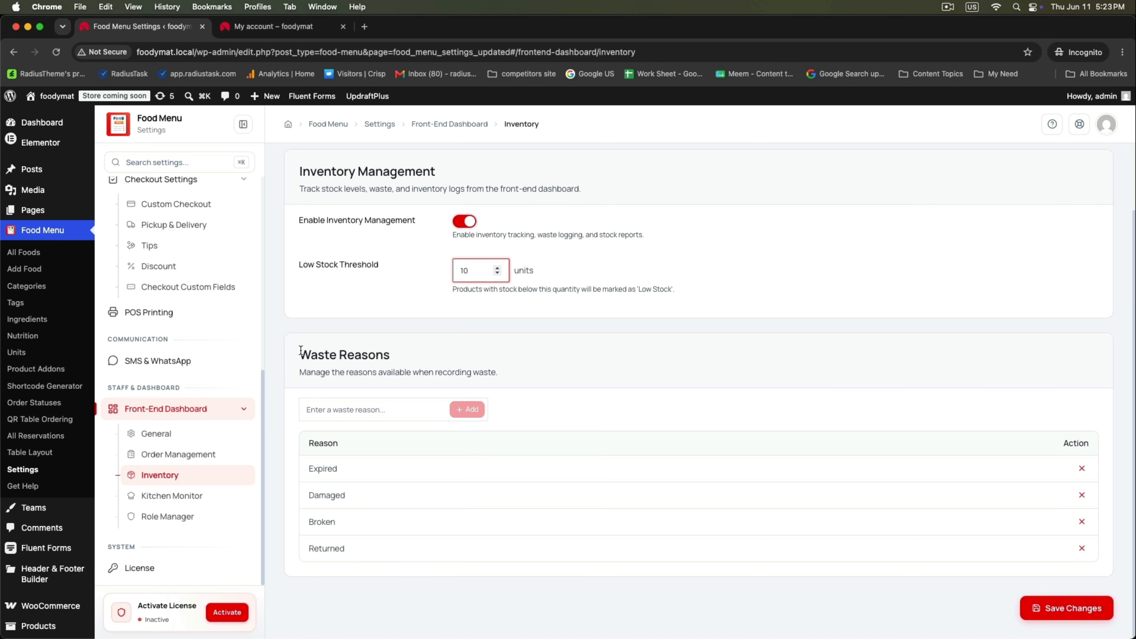
{"action": "left_click_drag", "start_coordinate": [300, 351], "coordinate": [420, 362]}
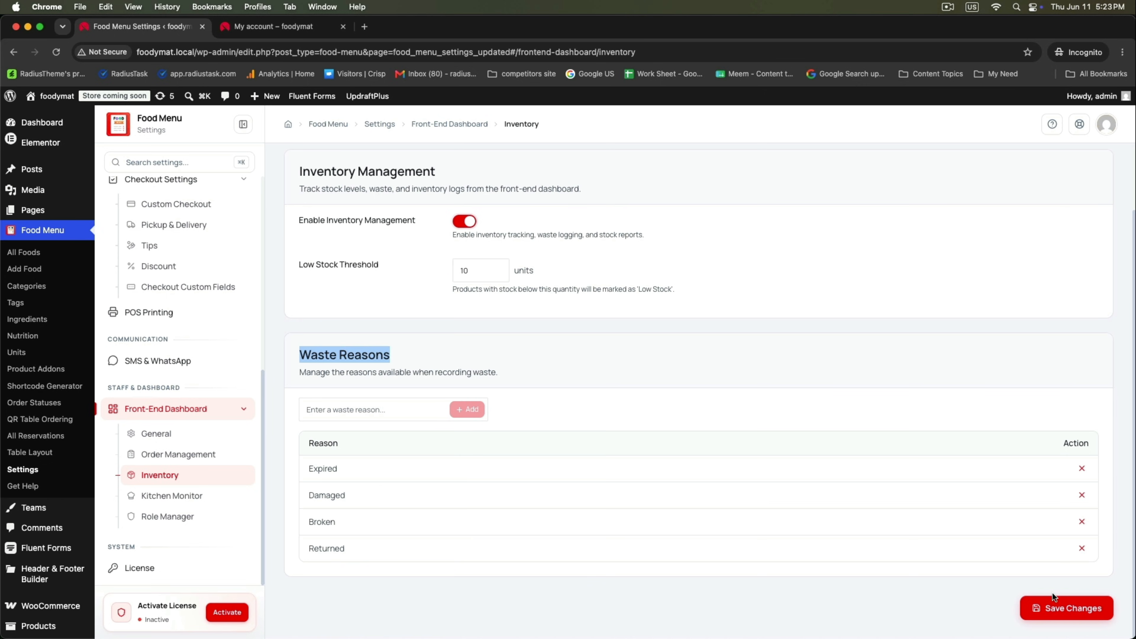
{"action": "left_click", "coordinate": [1051, 608]}
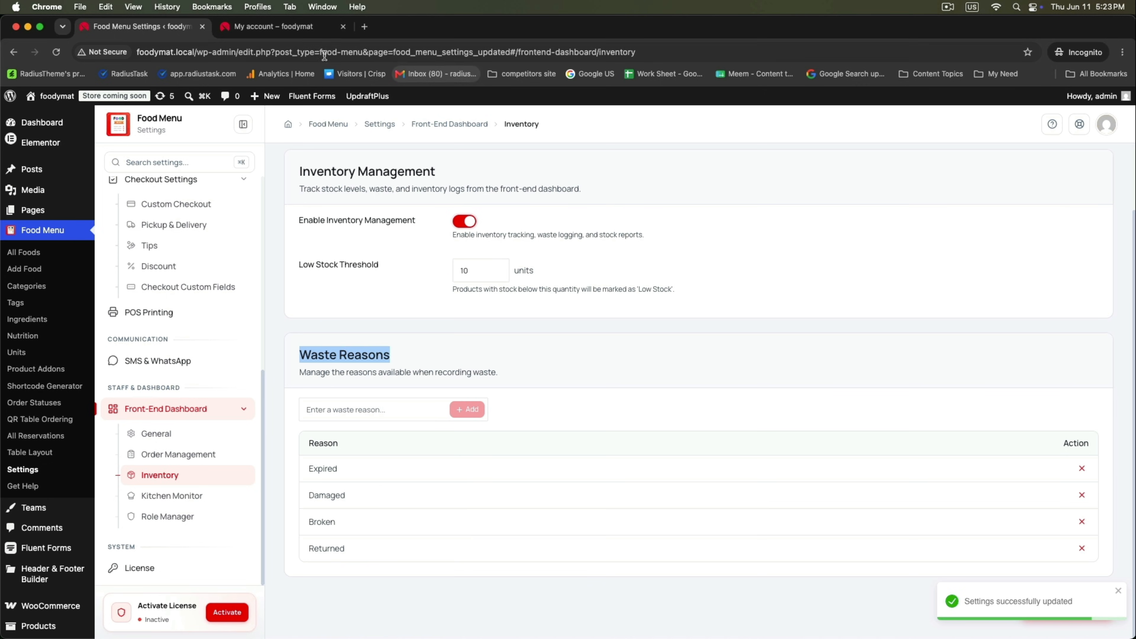
In the front-end dashboard's Stock Overview, enable inventory for Vegetable Salad with an opening stock of 13
{"action": "left_click", "coordinate": [302, 28]}
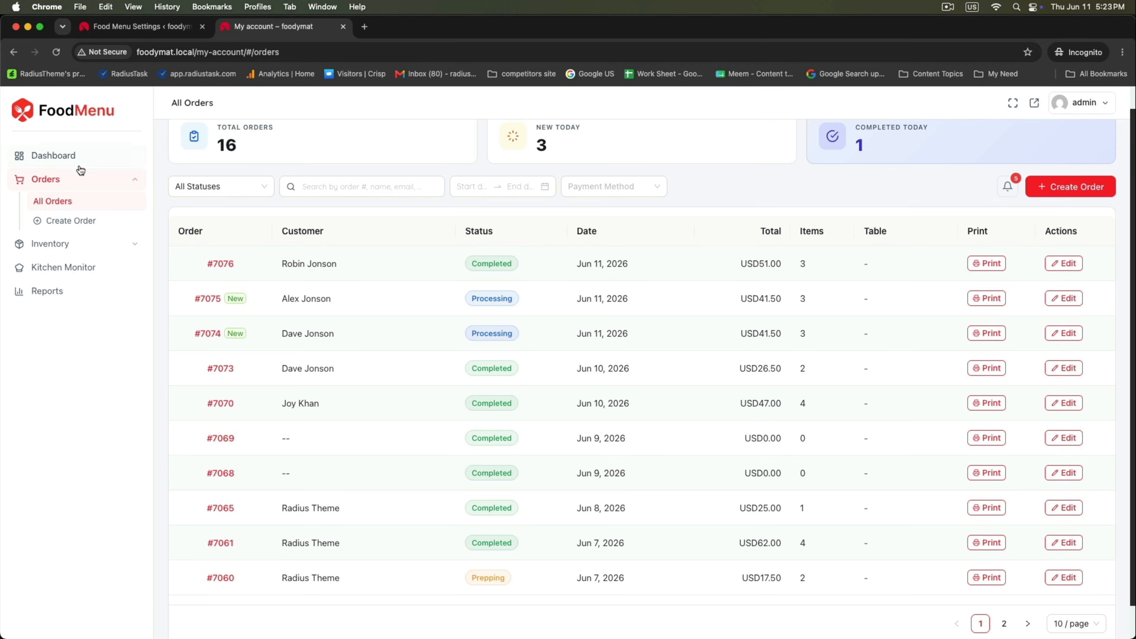
{"action": "left_click", "coordinate": [50, 243]}
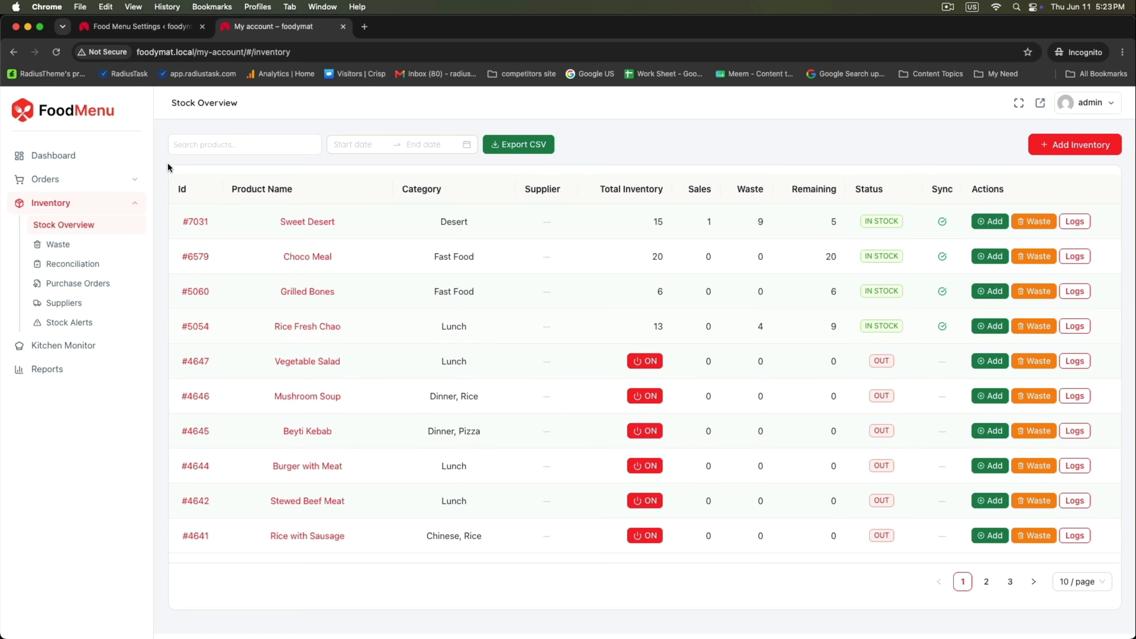
{"action": "left_click", "coordinate": [644, 361]}
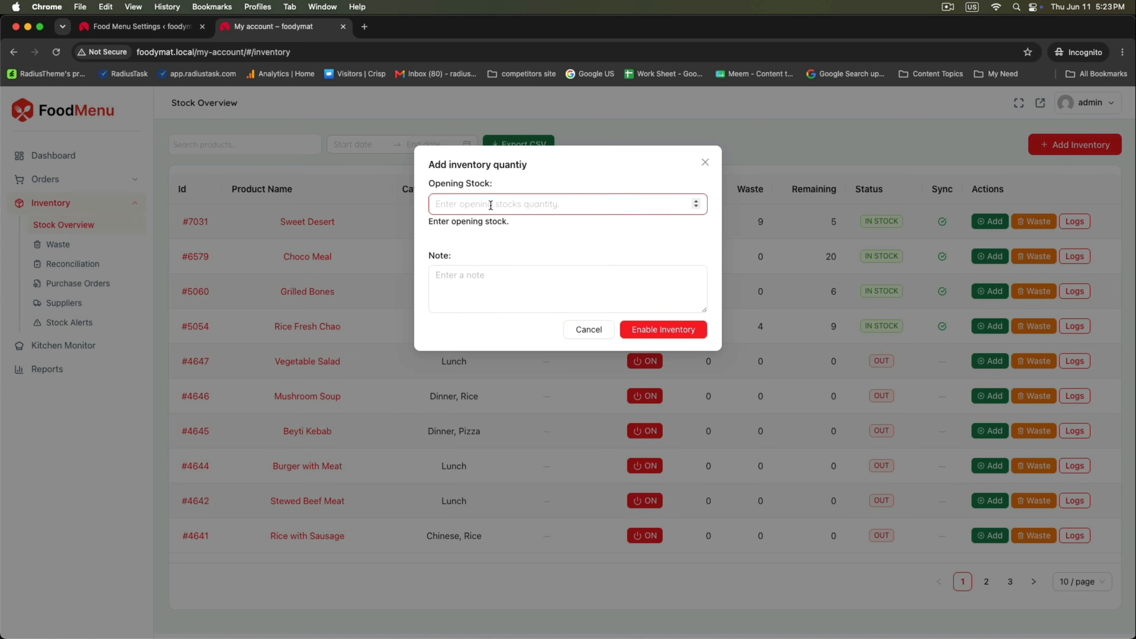
{"action": "left_click", "coordinate": [460, 206]}
{"action": "type", "text": "13"}
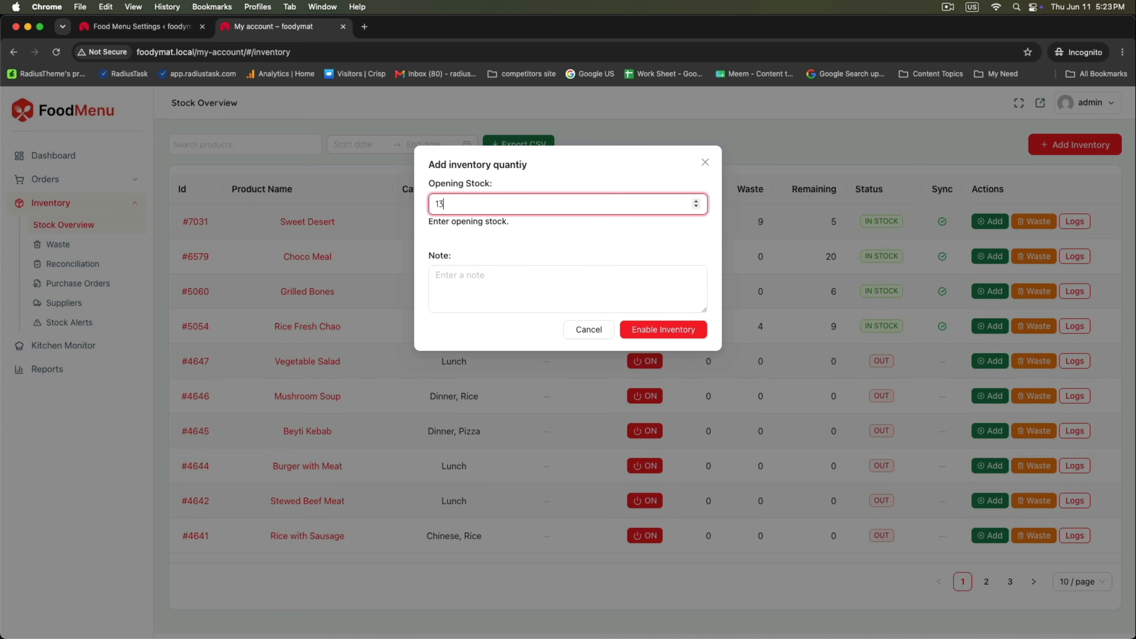
{"action": "left_click", "coordinate": [650, 331]}
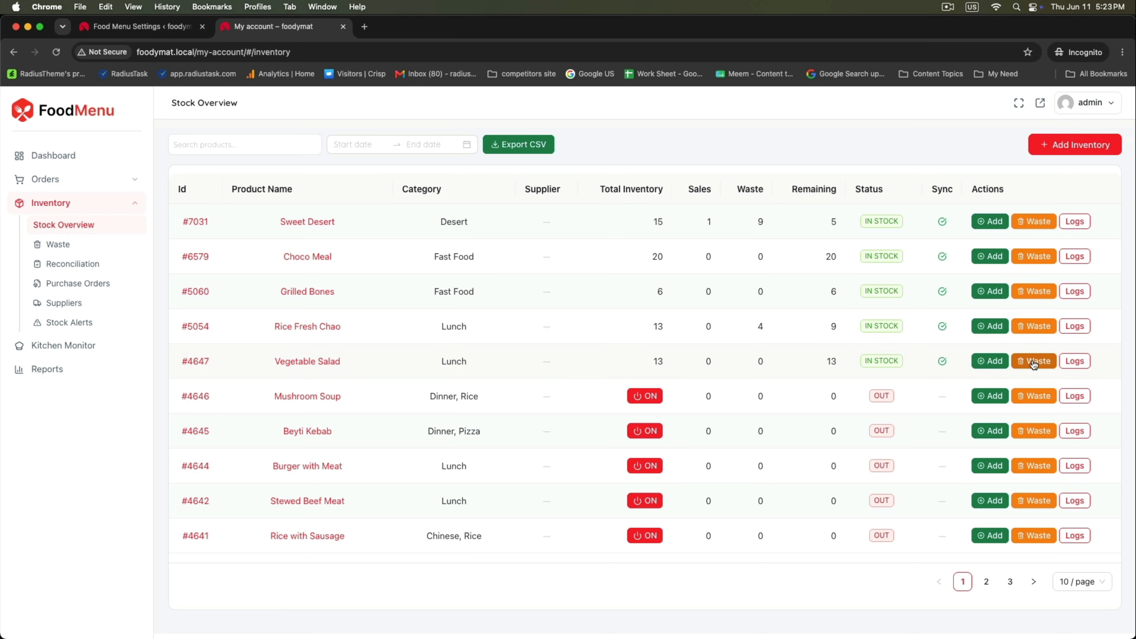
Record a waste quantity of 4 for Vegetable Salad with the reason Damaged, and check its waste and remaining stock
{"action": "left_click", "coordinate": [1034, 364]}
{"action": "left_click", "coordinate": [476, 203]}
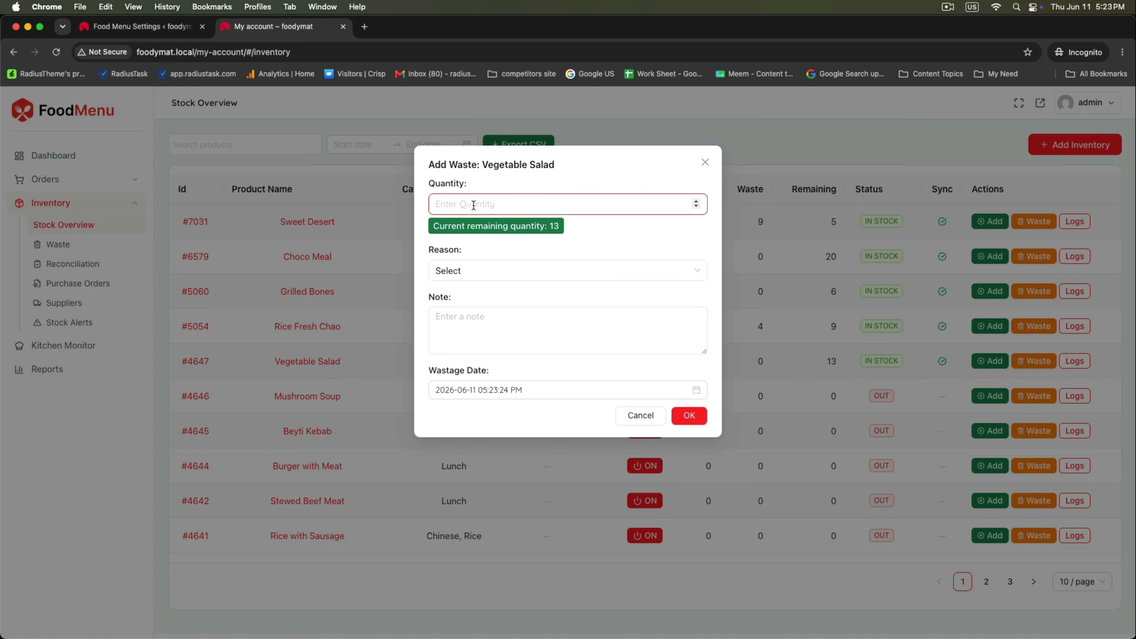
{"action": "type", "text": "3"}
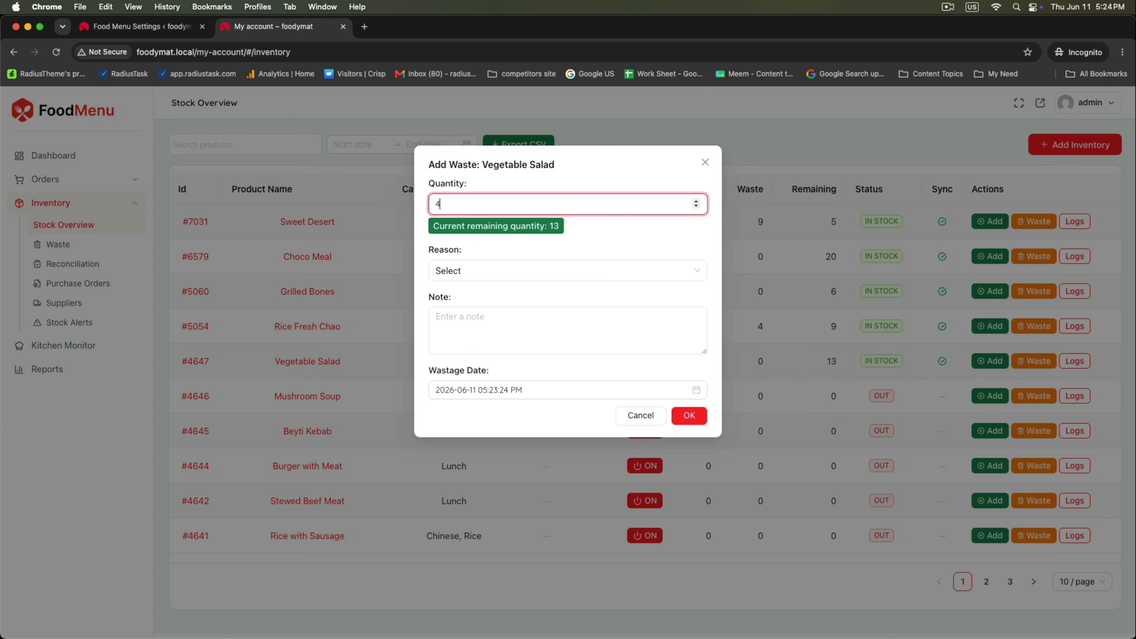
{"action": "left_click", "coordinate": [474, 273]}
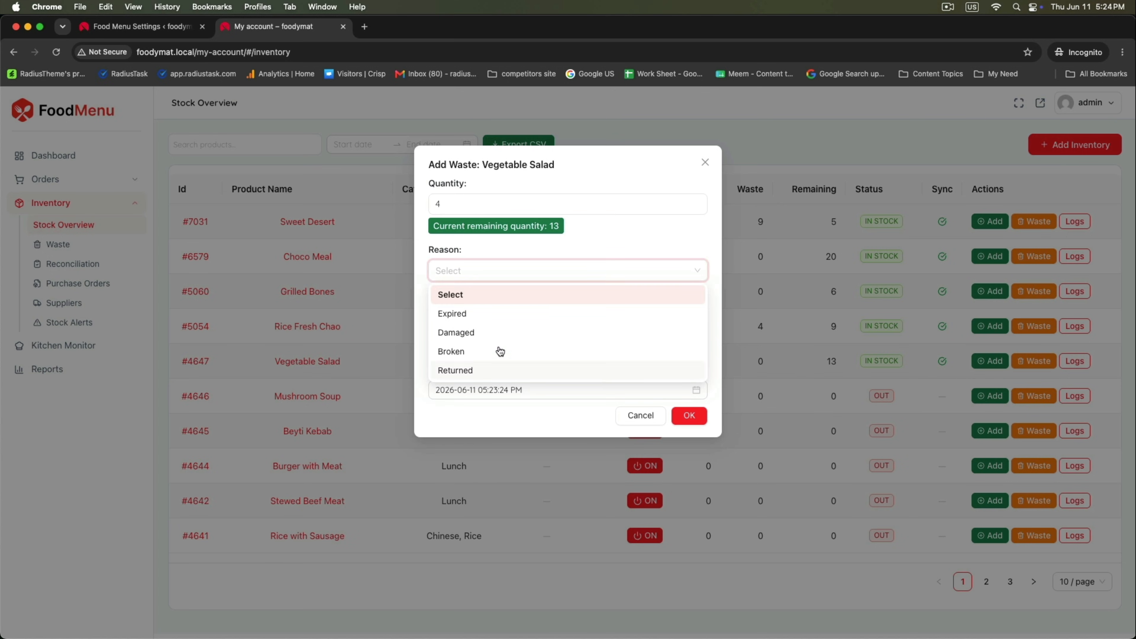
{"action": "left_click", "coordinate": [455, 332]}
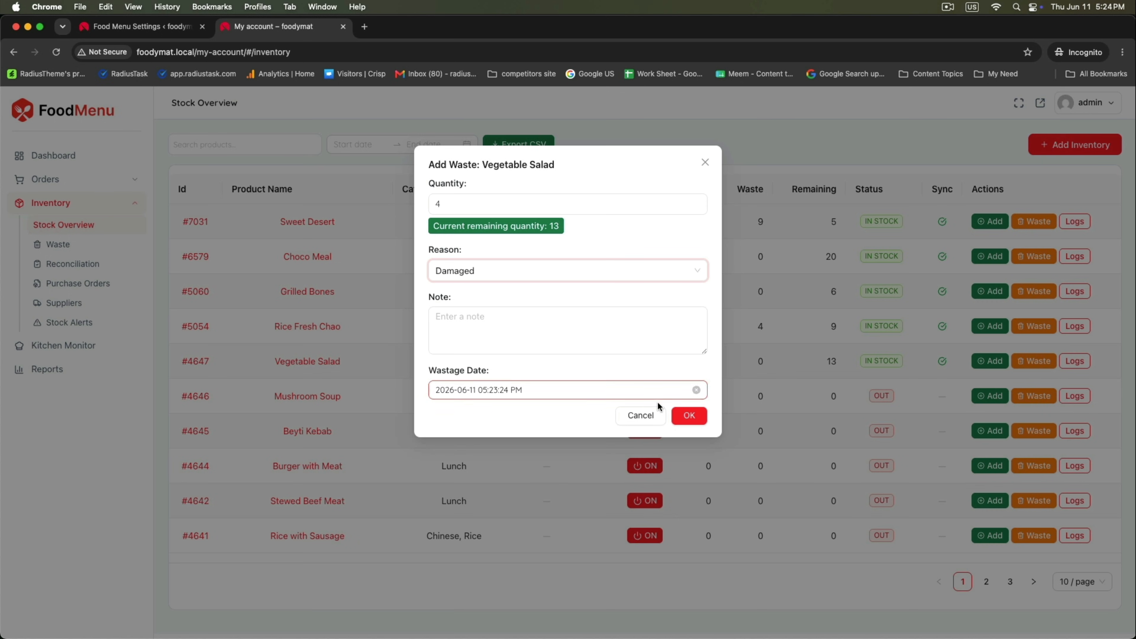
{"action": "left_click", "coordinate": [690, 416]}
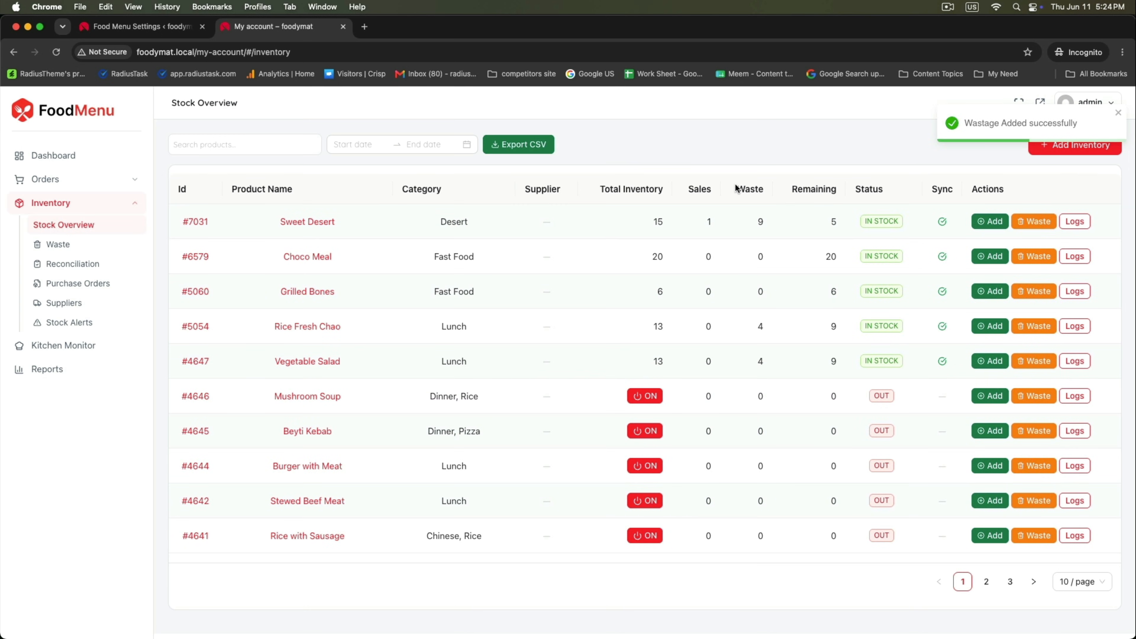
{"action": "left_click_drag", "start_coordinate": [738, 187], "coordinate": [761, 204]}
{"action": "left_click_drag", "start_coordinate": [736, 357], "coordinate": [845, 359]}
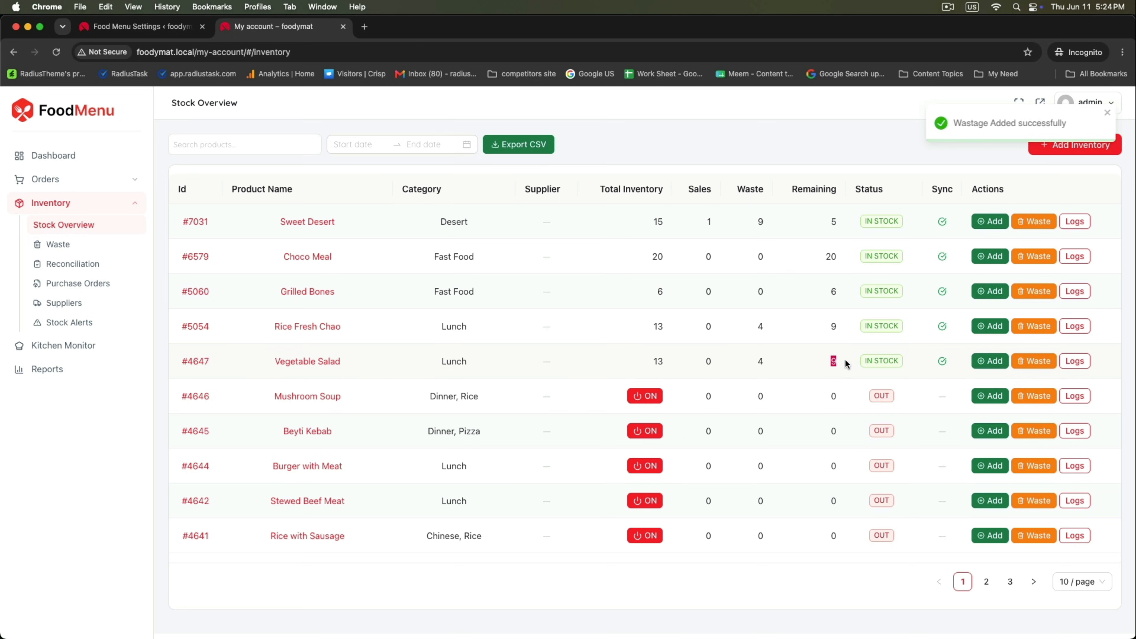
Review the Low Stock Threshold in the Inventory settings and check the product statuses on the dashboard's Stock Alerts page
{"action": "left_click", "coordinate": [167, 28]}
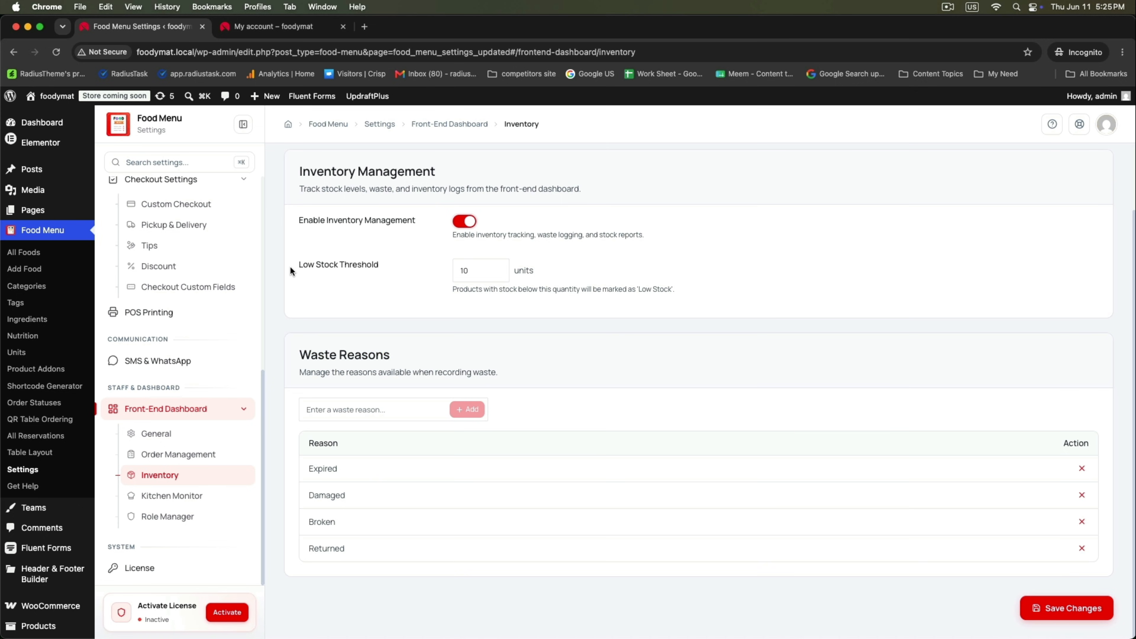
{"action": "left_click_drag", "start_coordinate": [290, 265], "coordinate": [807, 305]}
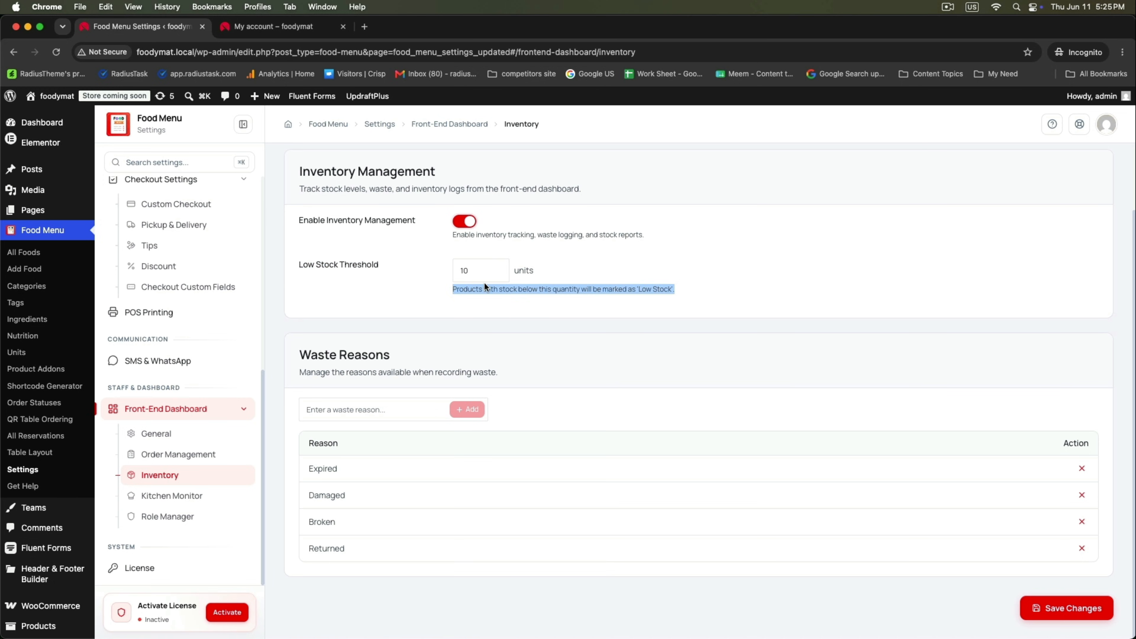
{"action": "left_click", "coordinate": [257, 32]}
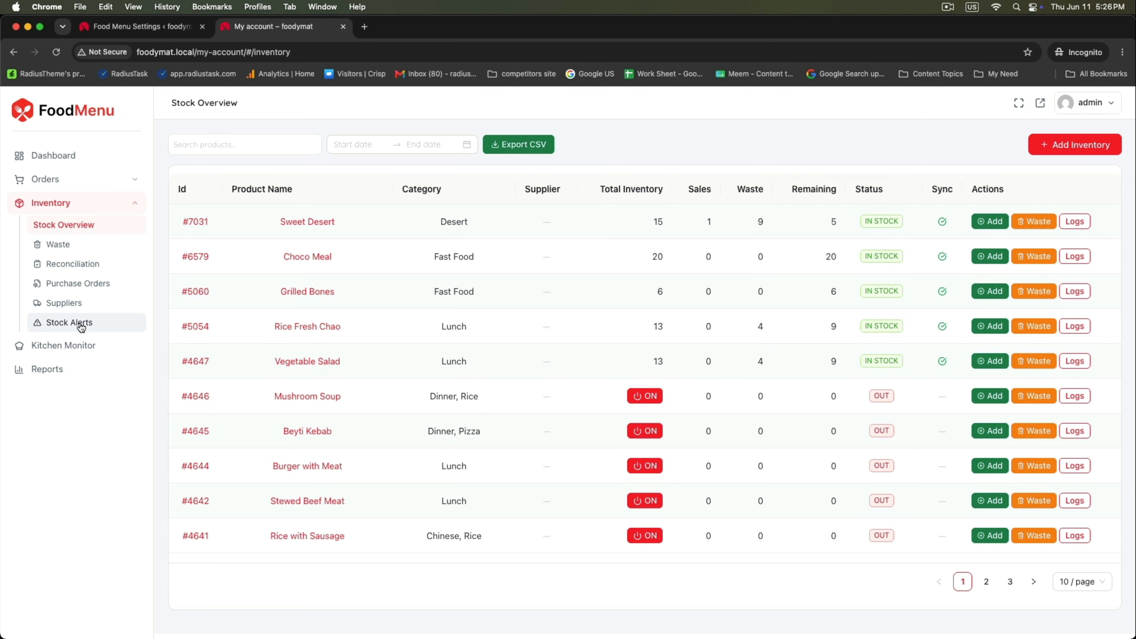
{"action": "left_click", "coordinate": [70, 327]}
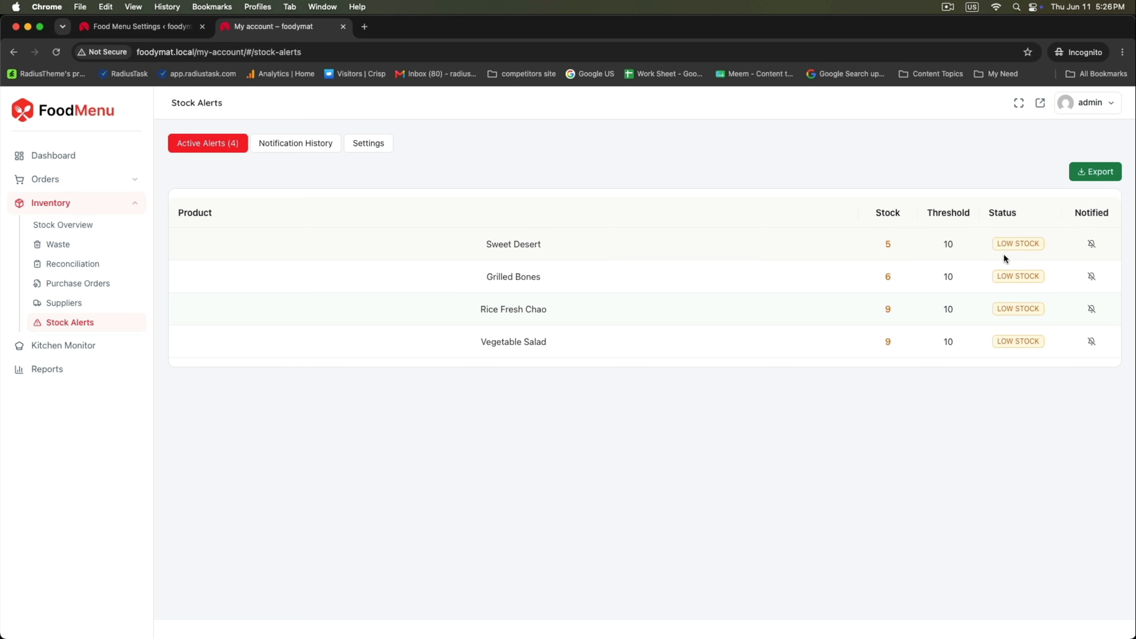
{"action": "left_click_drag", "start_coordinate": [1002, 242], "coordinate": [1045, 243]}
{"action": "left_click_drag", "start_coordinate": [1002, 273], "coordinate": [1036, 276]}
{"action": "left_click_drag", "start_coordinate": [1004, 310], "coordinate": [1026, 340]}
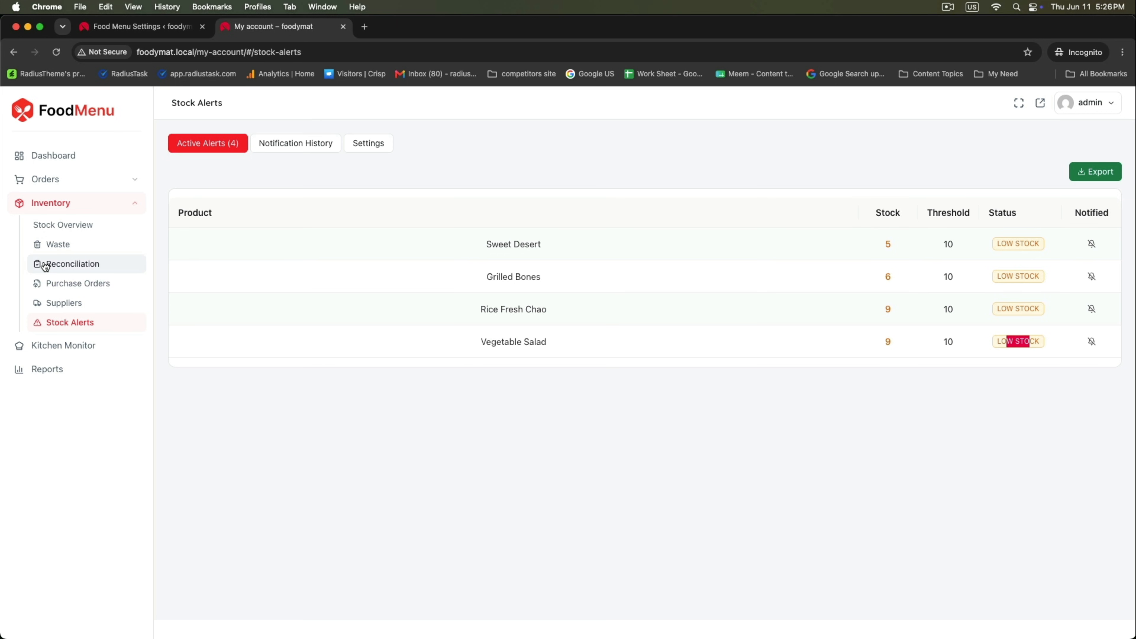
Examine the recorded products, reasons and Waste by Reason chart on the dashboard's Waste page, and return to the Inventory settings
{"action": "left_click", "coordinate": [52, 245]}
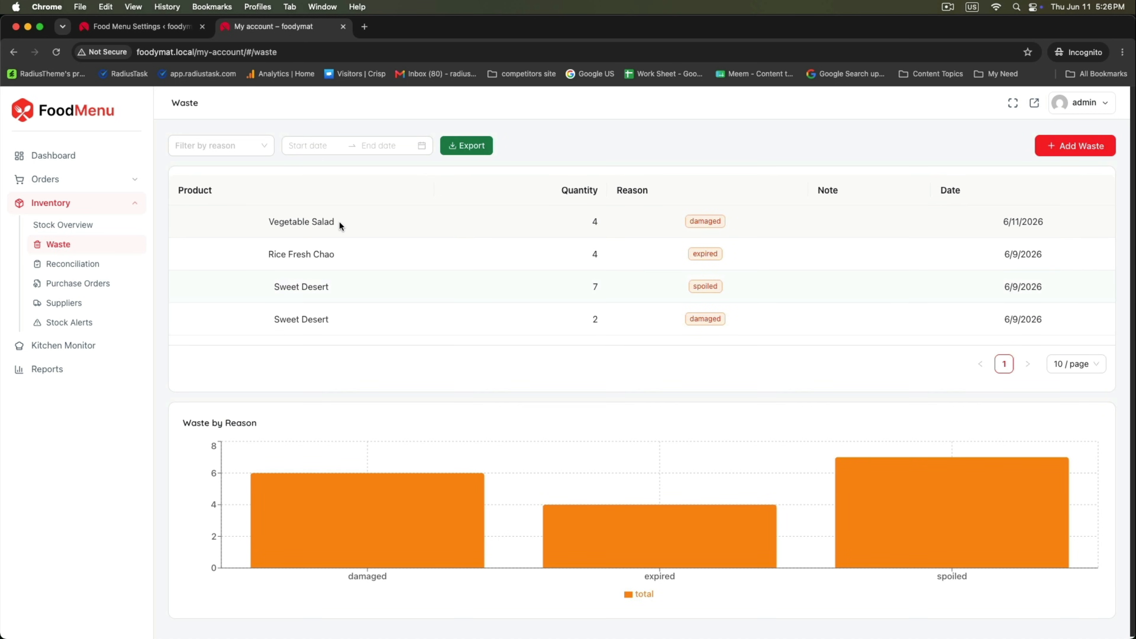
{"action": "left_click_drag", "start_coordinate": [268, 221], "coordinate": [400, 222]}
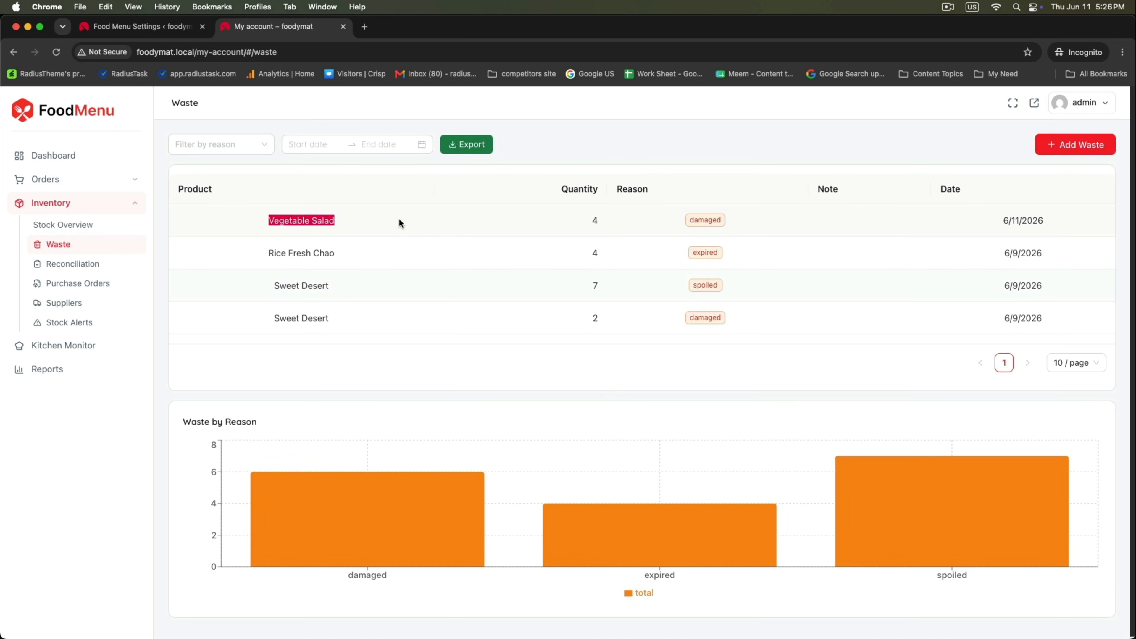
{"action": "left_click", "coordinate": [705, 224]}
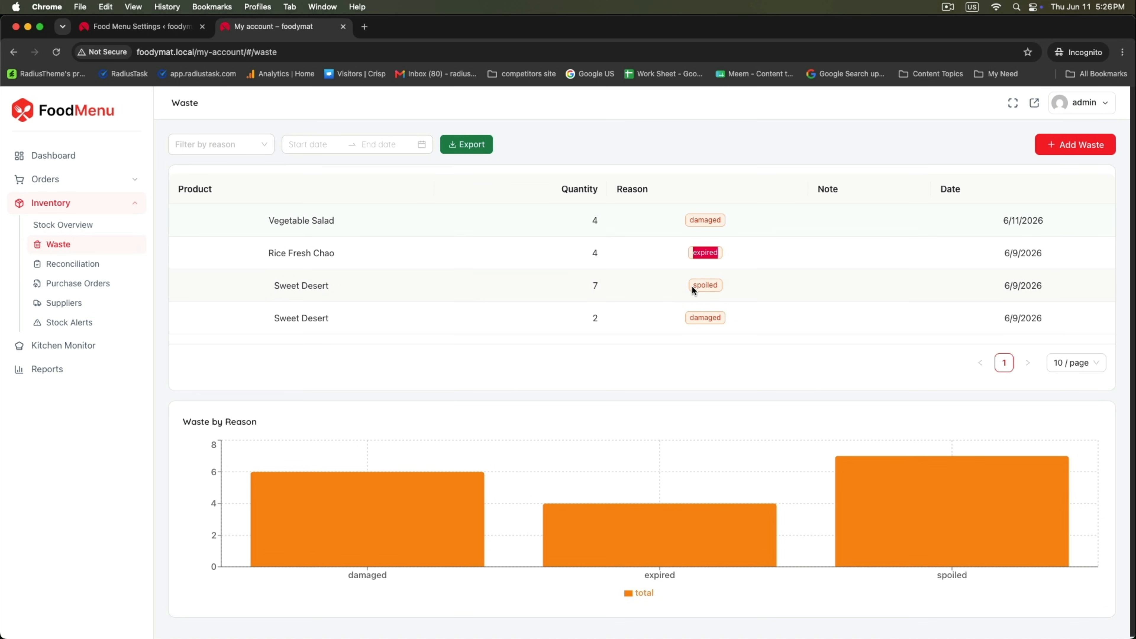
{"action": "left_click_drag", "start_coordinate": [699, 317], "coordinate": [761, 319]}
{"action": "scroll", "coordinate": [764, 321], "scroll_direction": "down", "scroll_amount": 1}
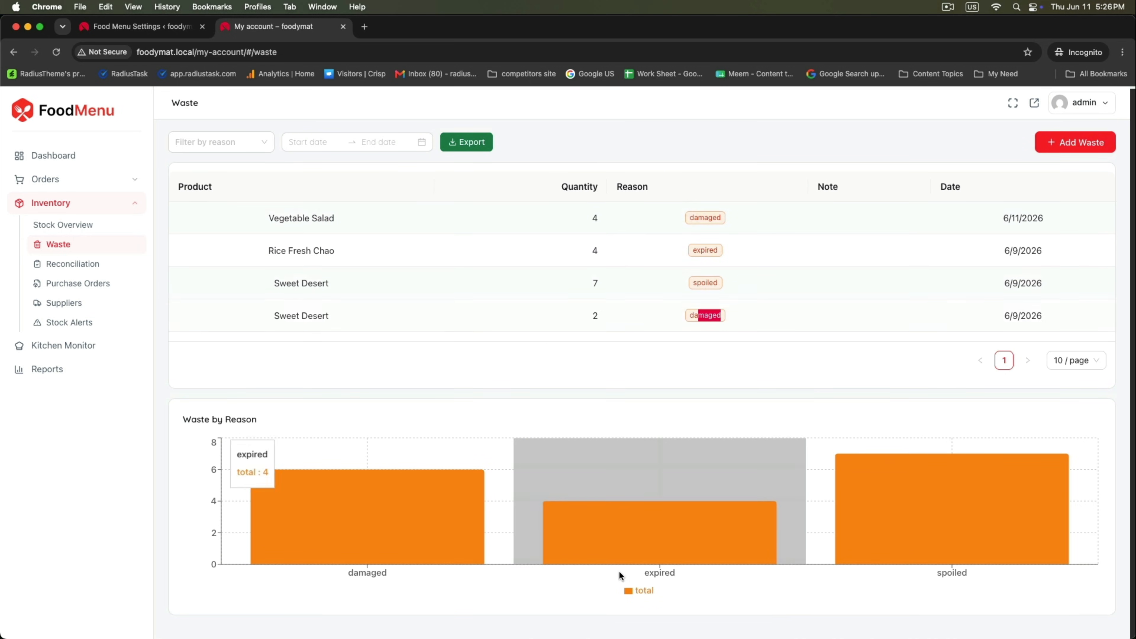
{"action": "left_click", "coordinate": [158, 29]}
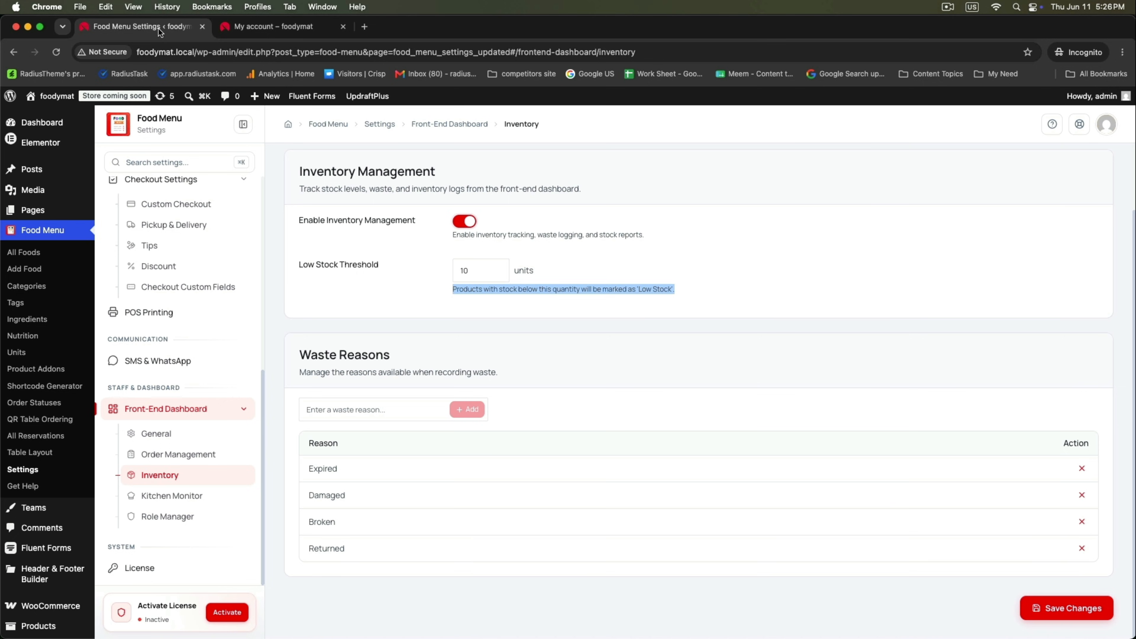
Add "Spoiled" to the Waste Reasons list in the Inventory settings and save the changes
{"action": "scroll", "coordinate": [349, 402], "scroll_direction": "down", "scroll_amount": 5}
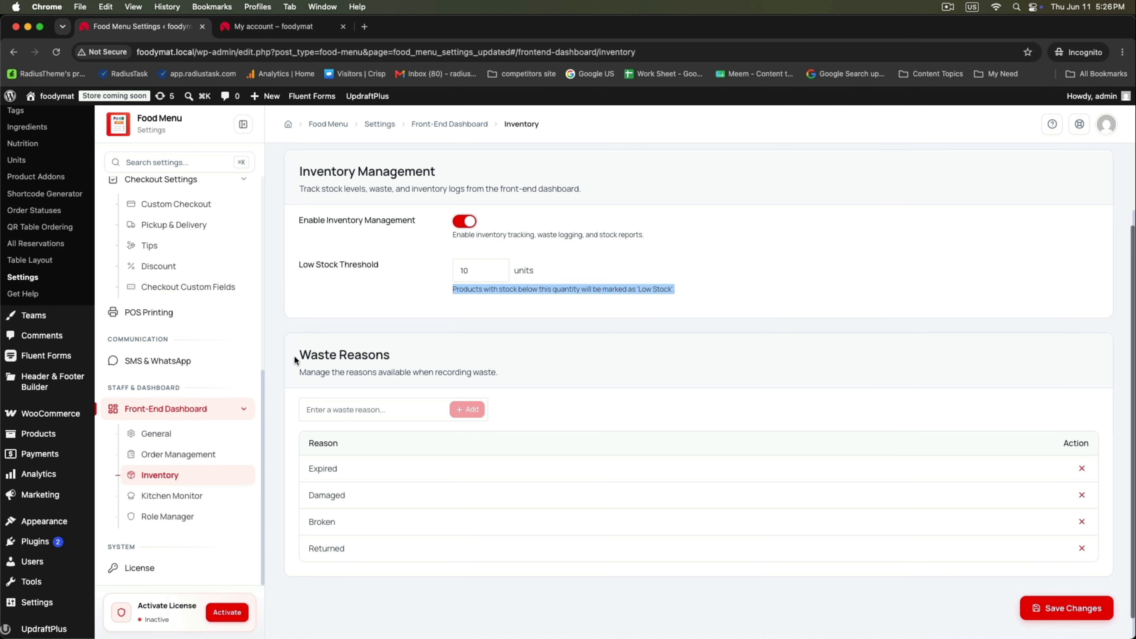
{"action": "left_click_drag", "start_coordinate": [294, 355], "coordinate": [410, 356]}
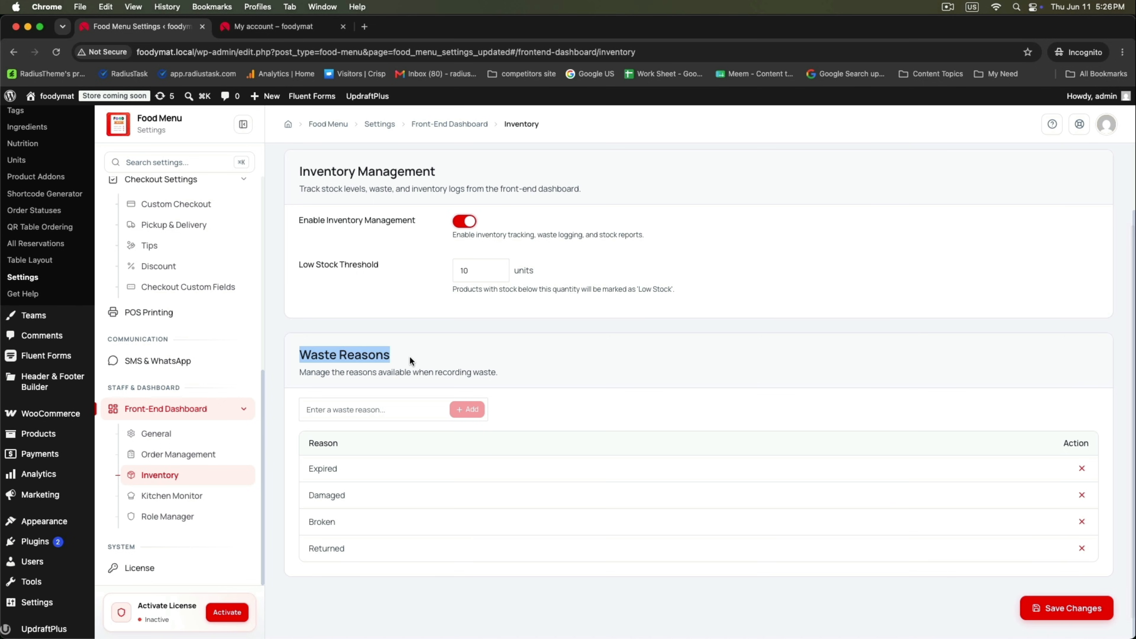
{"action": "left_click", "coordinate": [340, 413]}
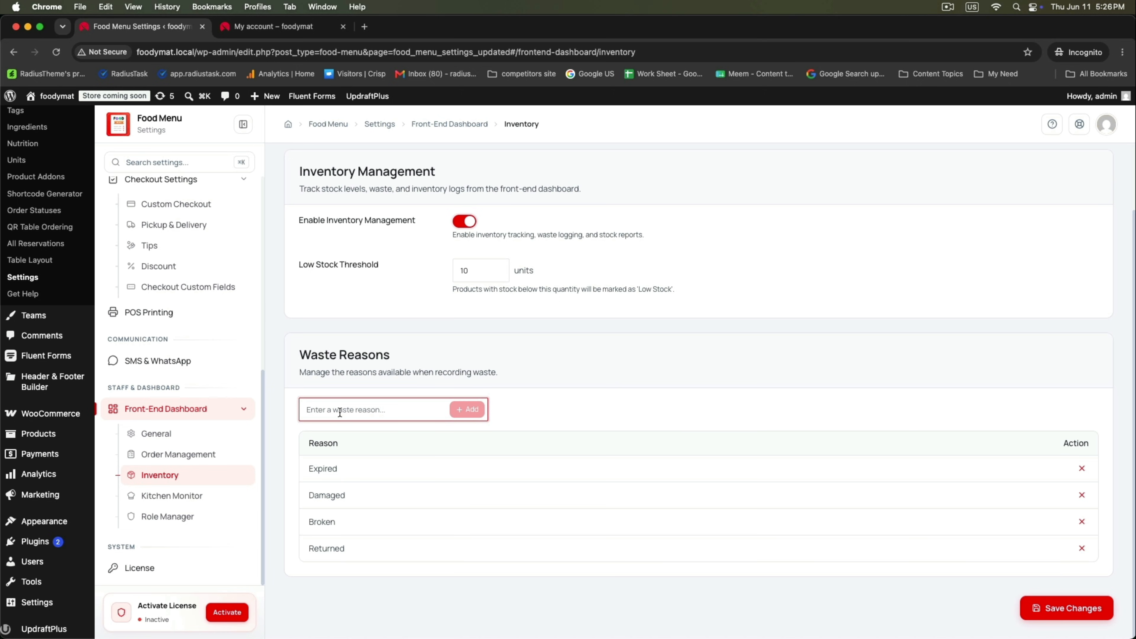
{"action": "type", "text": "Spoiled"}
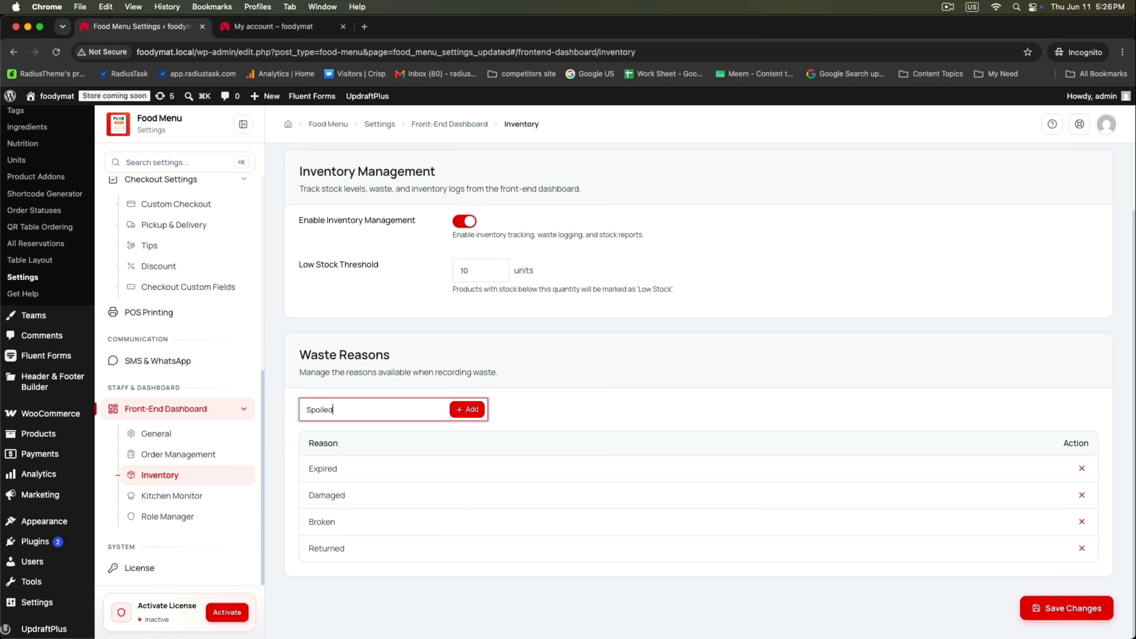
{"action": "left_click", "coordinate": [475, 410]}
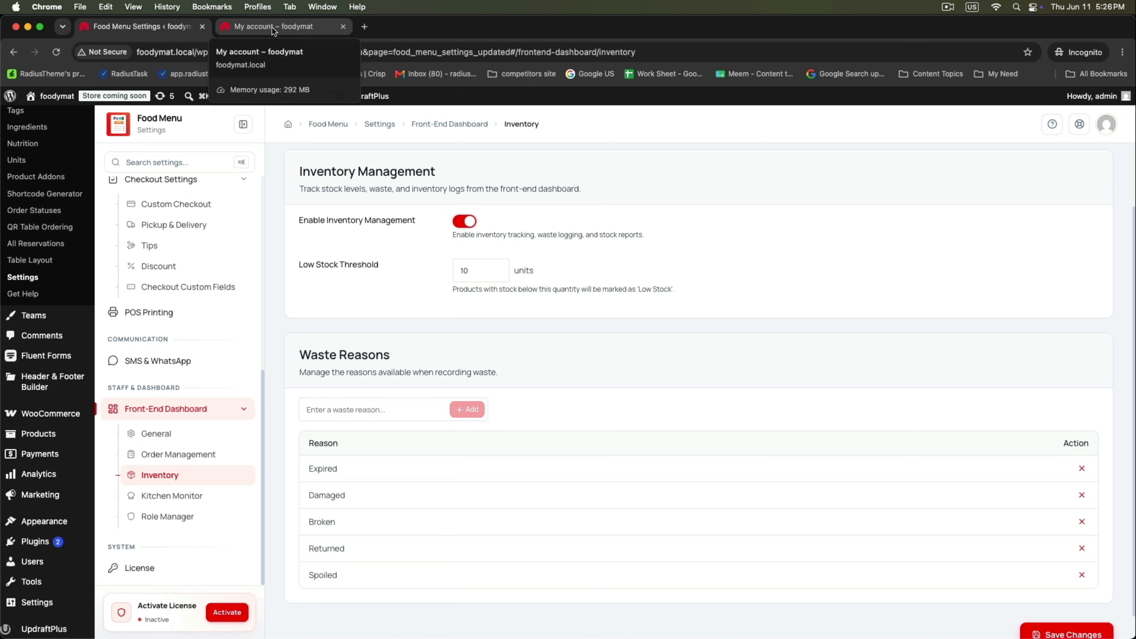
{"action": "scroll", "coordinate": [752, 399], "scroll_direction": "down", "scroll_amount": 1}
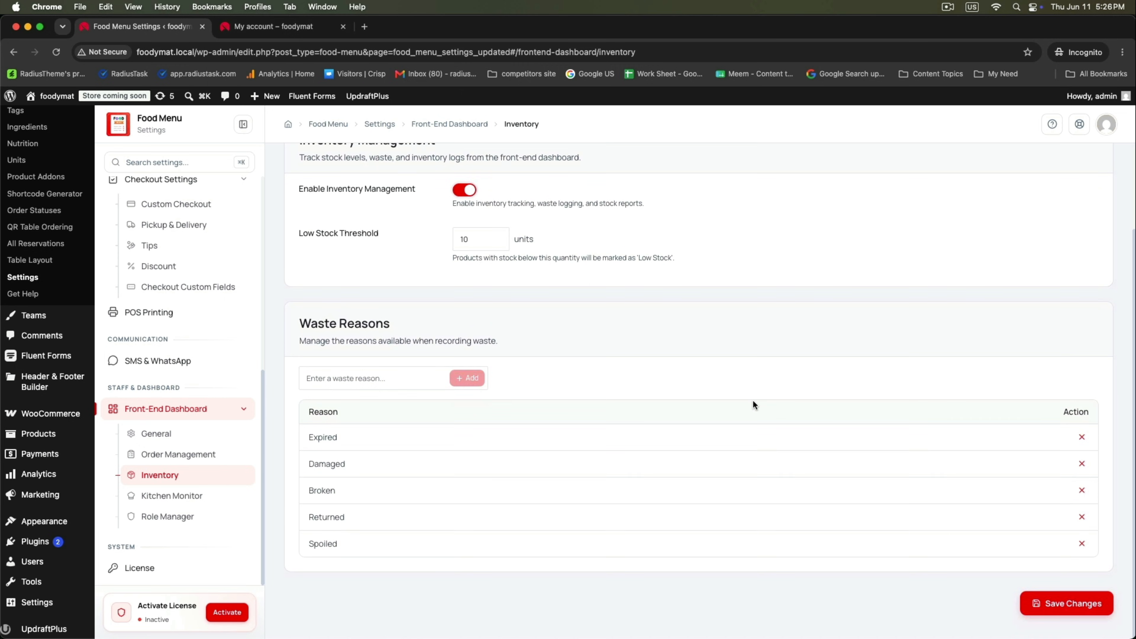
{"action": "left_click", "coordinate": [1060, 609]}
Reload the front-end dashboard's Stock Overview and record a waste quantity of 5 for Choco Meal with the reason Spoiled
{"action": "left_click", "coordinate": [286, 26]}
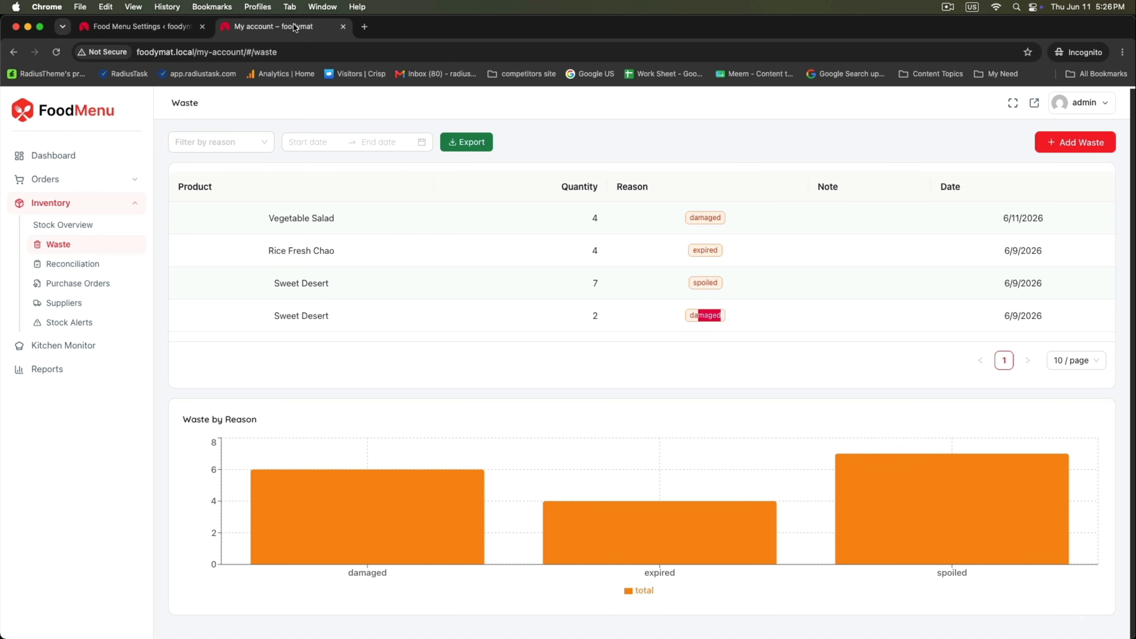
{"action": "left_click", "coordinate": [59, 226]}
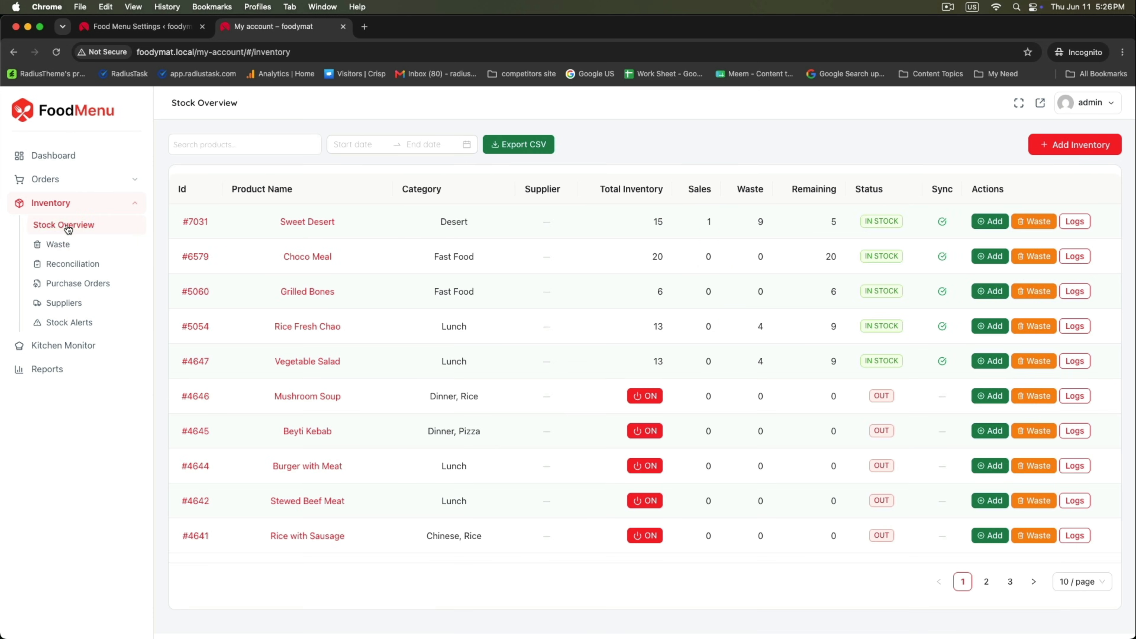
{"action": "right_click", "coordinate": [625, 149]}
{"action": "left_click", "coordinate": [647, 184]}
{"action": "left_click", "coordinate": [1031, 256]}
{"action": "left_click", "coordinate": [461, 204]}
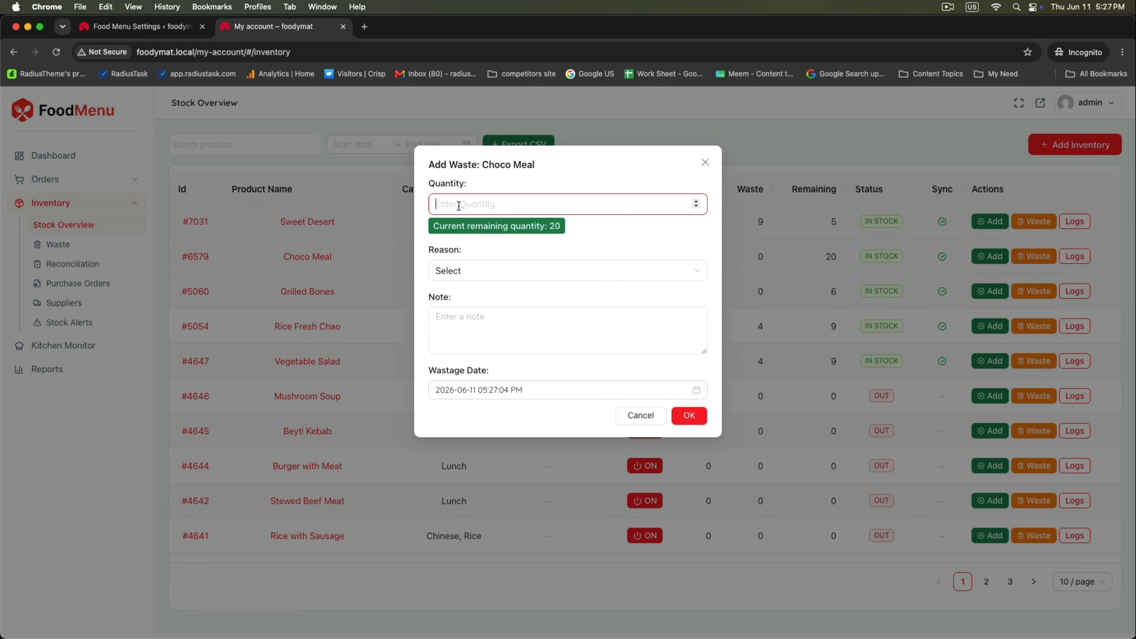
{"action": "type", "text": "5"}
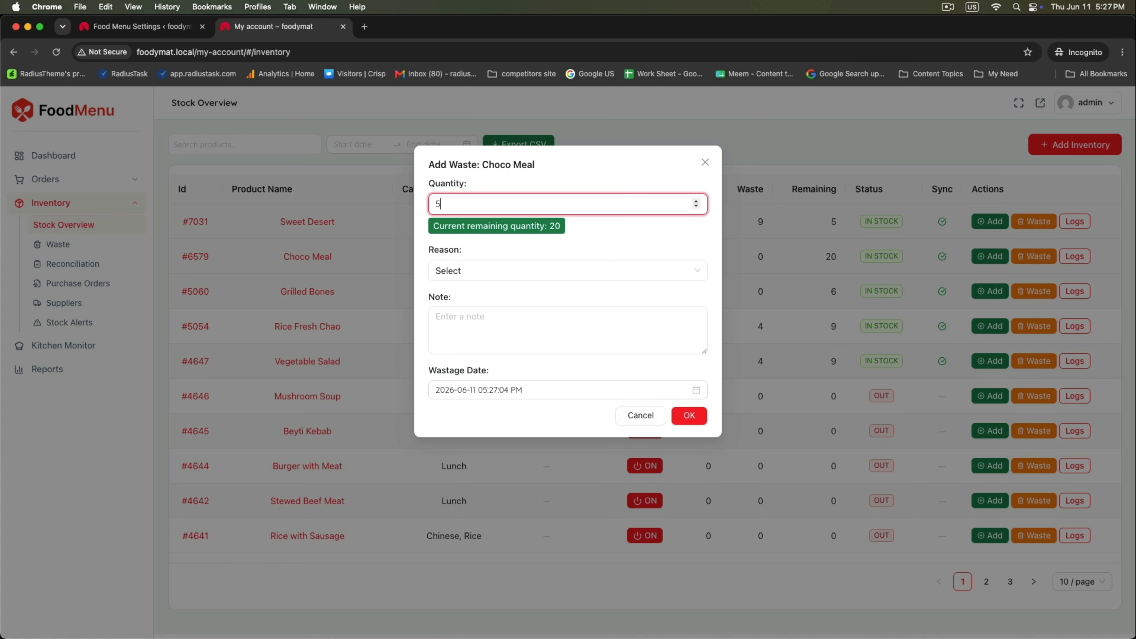
{"action": "left_click", "coordinate": [456, 279]}
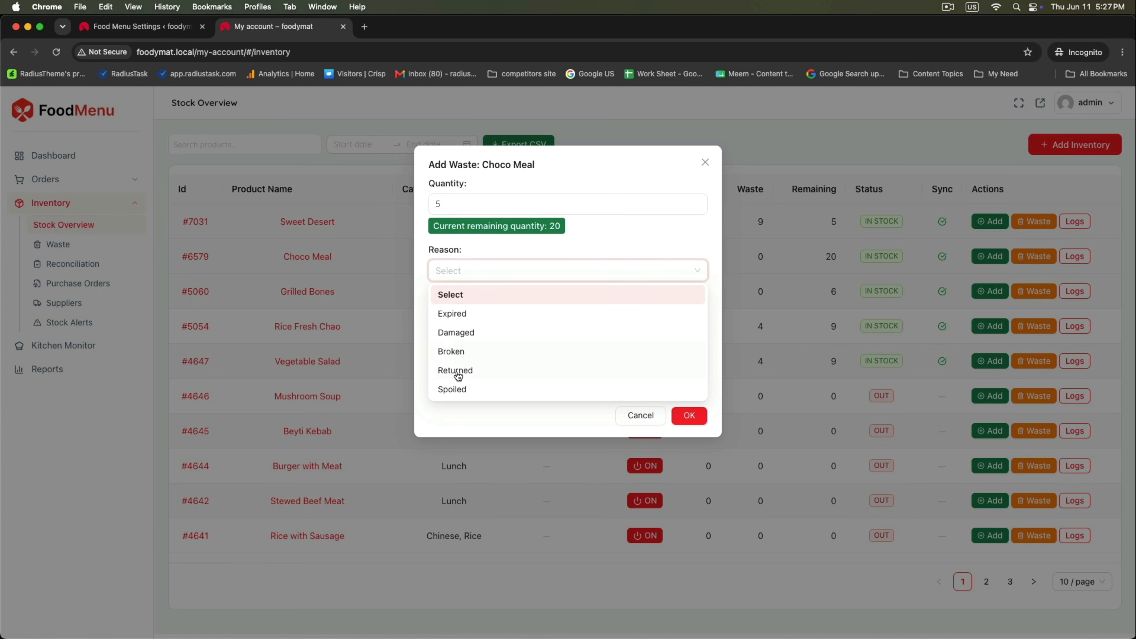
{"action": "left_click", "coordinate": [451, 390]}
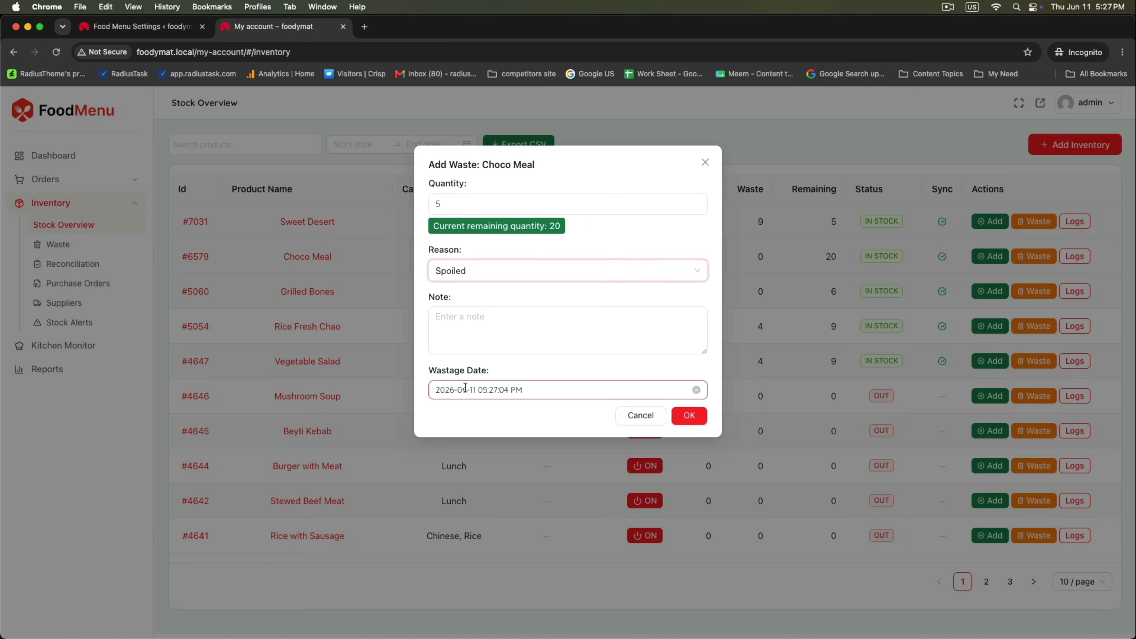
{"action": "left_click", "coordinate": [689, 415]}
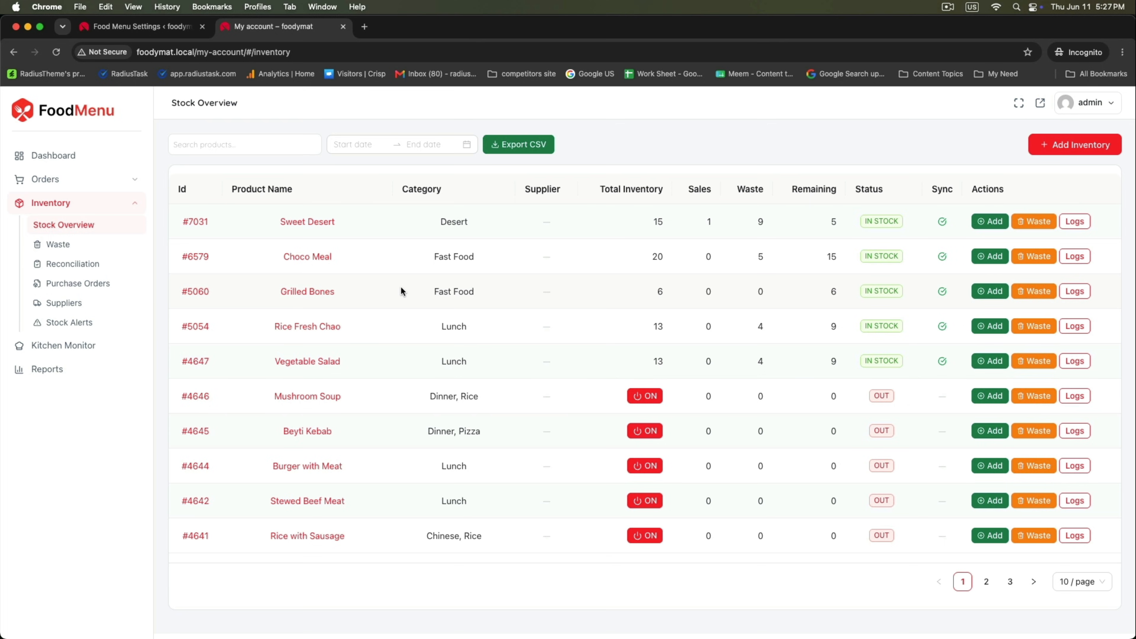
Check the waste entries and the Waste by Reason chart on the dashboard's Waste page, and return to Stock Overview
{"action": "left_click", "coordinate": [45, 244]}
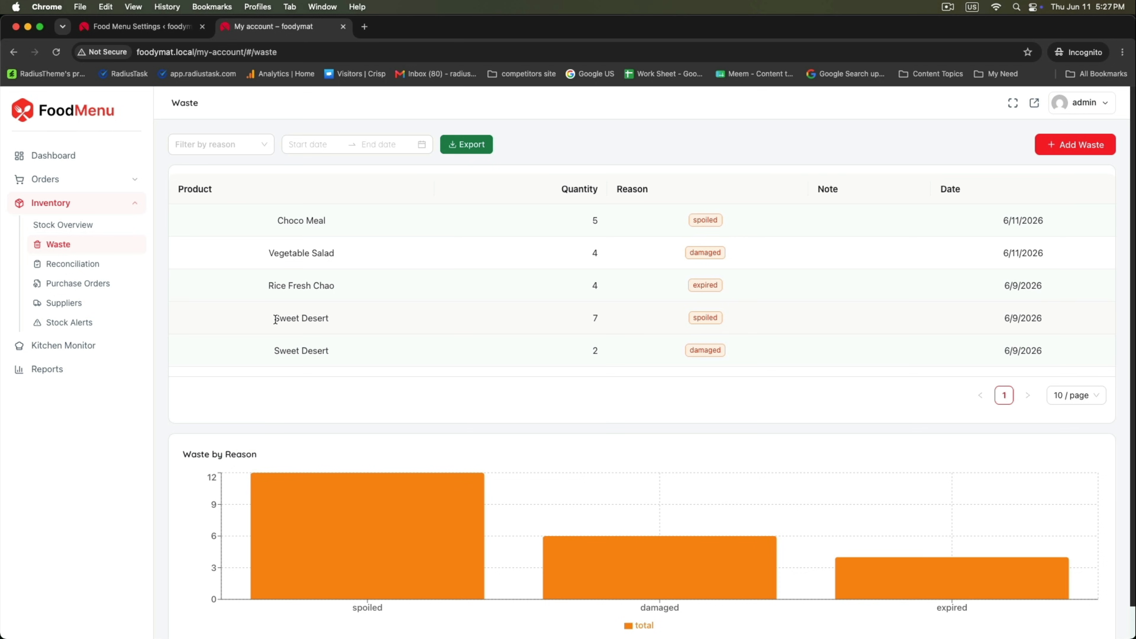
{"action": "left_click_drag", "start_coordinate": [274, 318], "coordinate": [794, 327]}
{"action": "left_click", "coordinate": [751, 326]}
{"action": "scroll", "coordinate": [789, 334], "scroll_direction": "down", "scroll_amount": 2}
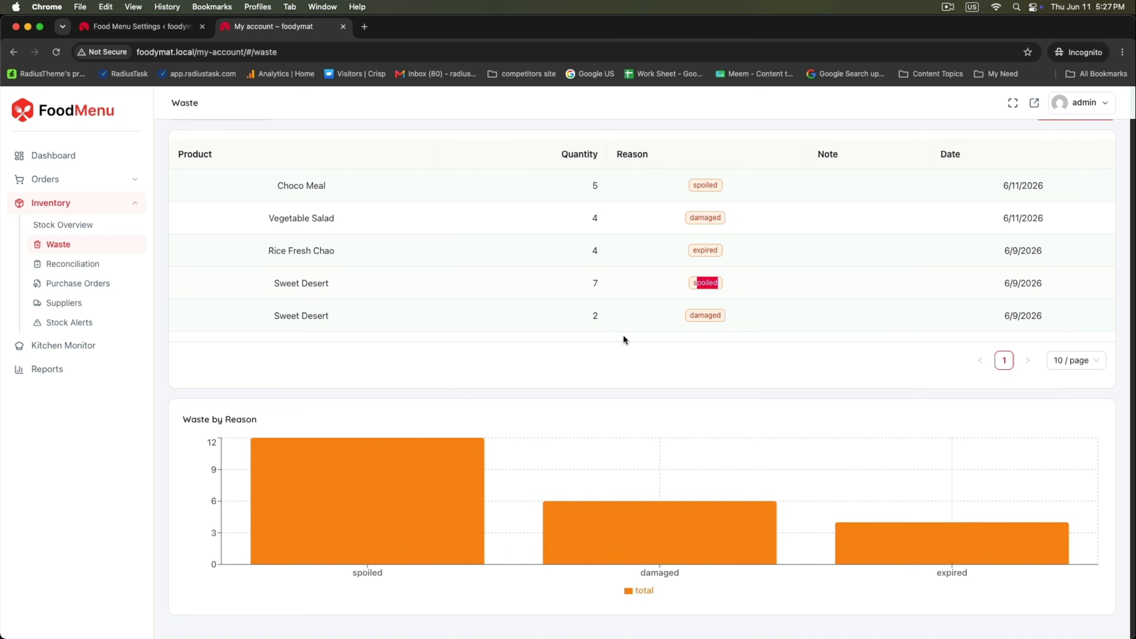
{"action": "mouse_move", "coordinate": [961, 535]}
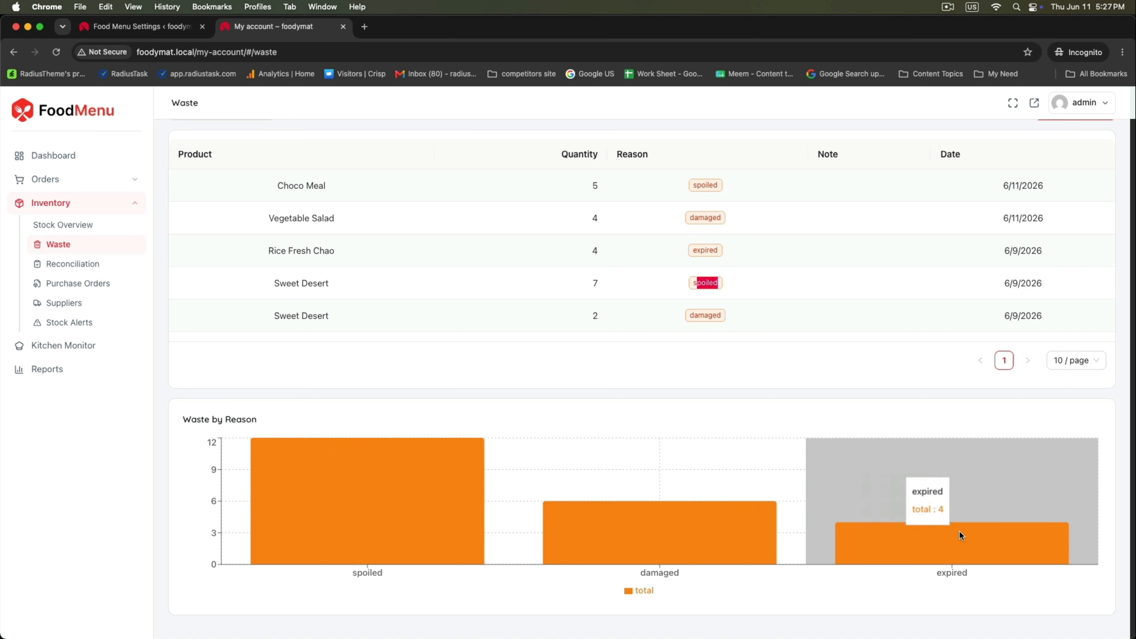
{"action": "scroll", "coordinate": [684, 438], "scroll_direction": "up", "scroll_amount": 1}
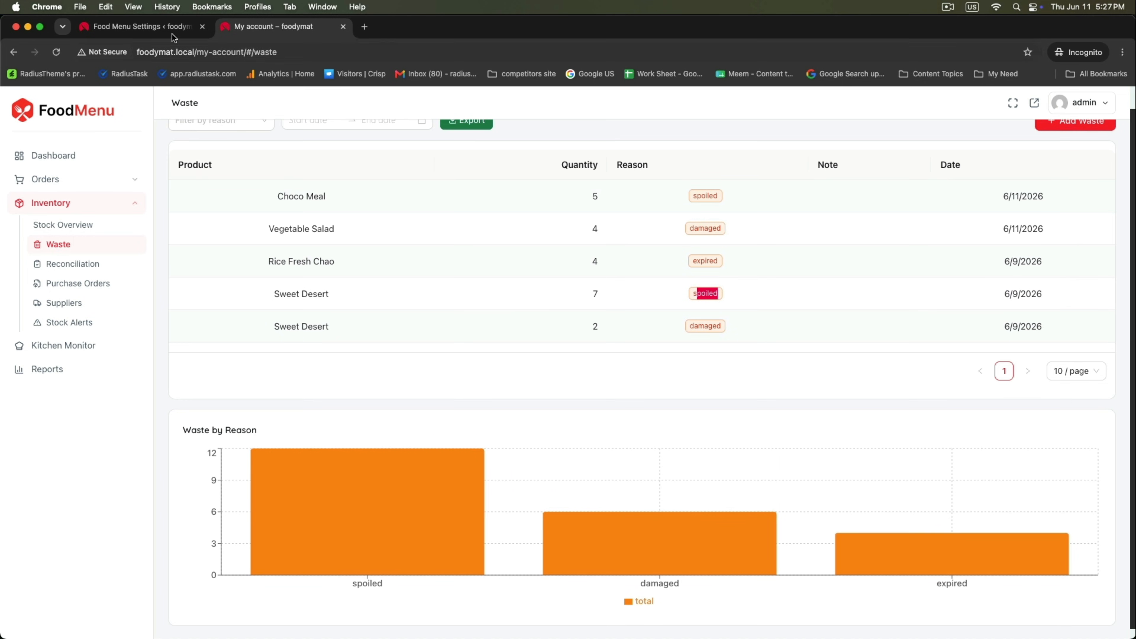
{"action": "left_click", "coordinate": [58, 224]}
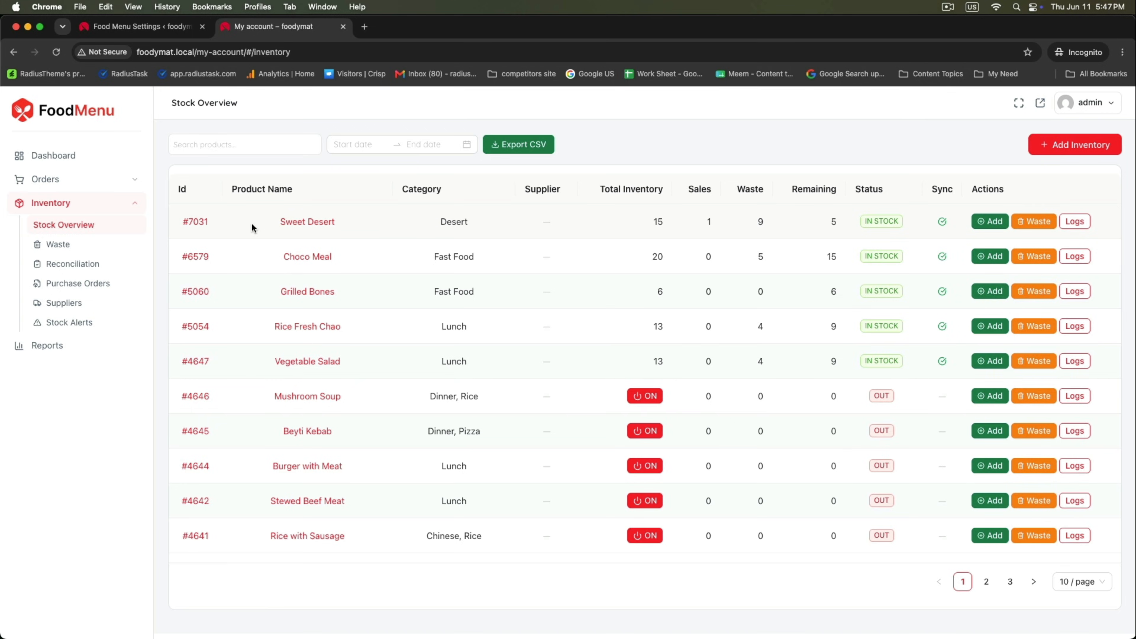
Enable the Kitchen Monitor in the Food Menu plugin's Front-End Dashboard settings
{"action": "left_click", "coordinate": [139, 27]}
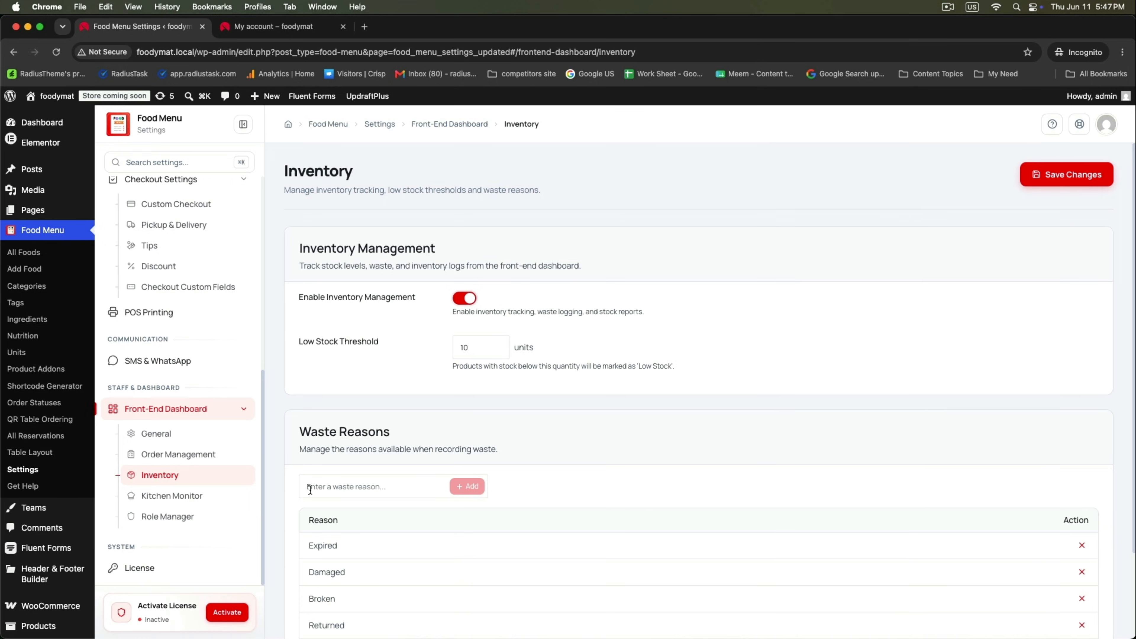
{"action": "left_click", "coordinate": [166, 499]}
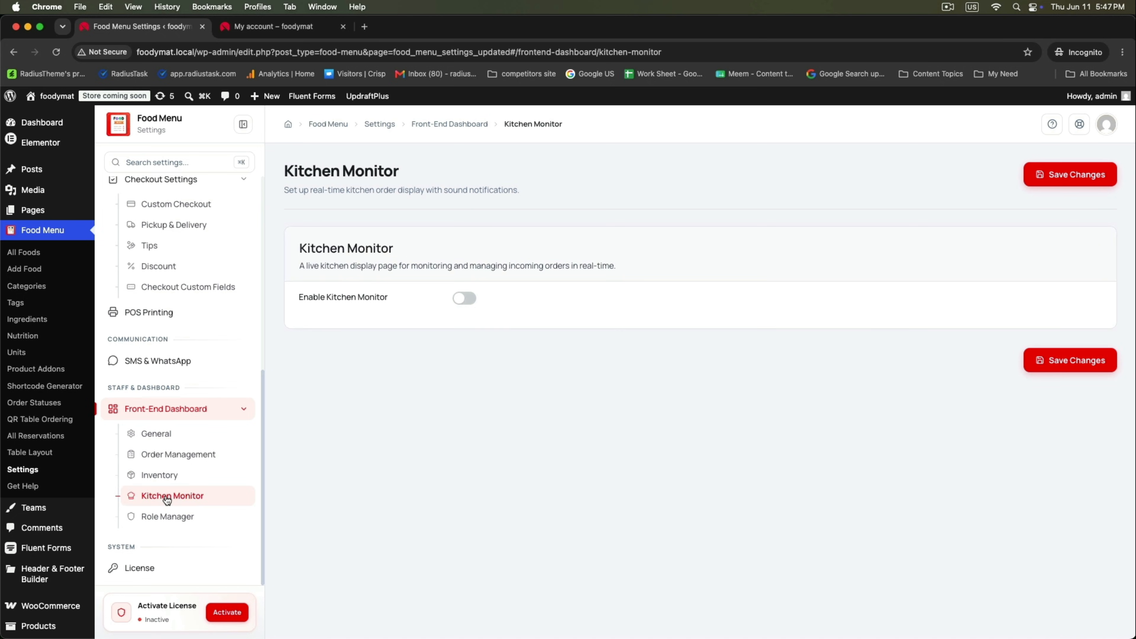
{"action": "left_click_drag", "start_coordinate": [293, 182], "coordinate": [430, 176]}
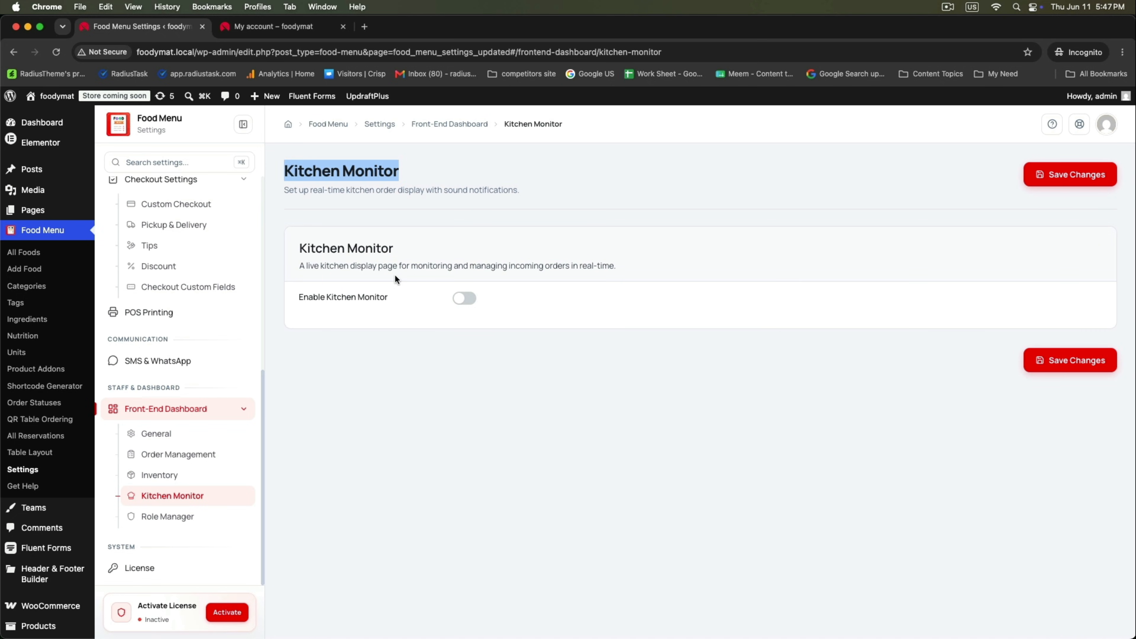
{"action": "left_click_drag", "start_coordinate": [299, 248], "coordinate": [416, 252]}
{"action": "left_click", "coordinate": [465, 298]}
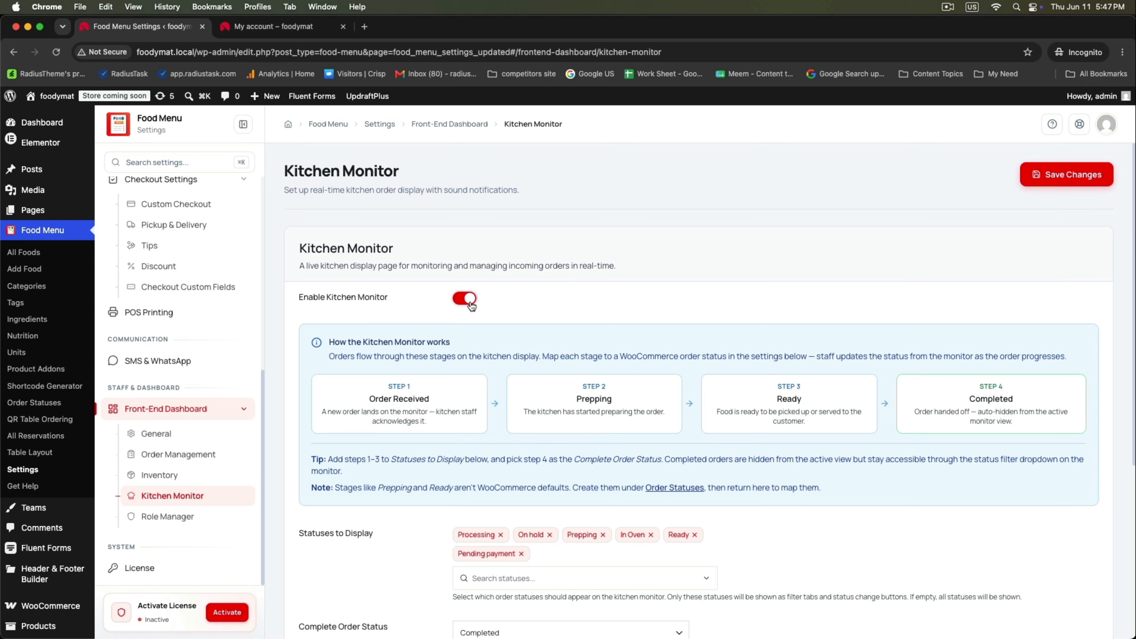
Review the four workflow stages in the "How the Kitchen Monitor works" guide
{"action": "scroll", "coordinate": [494, 339], "scroll_direction": "down", "scroll_amount": 4}
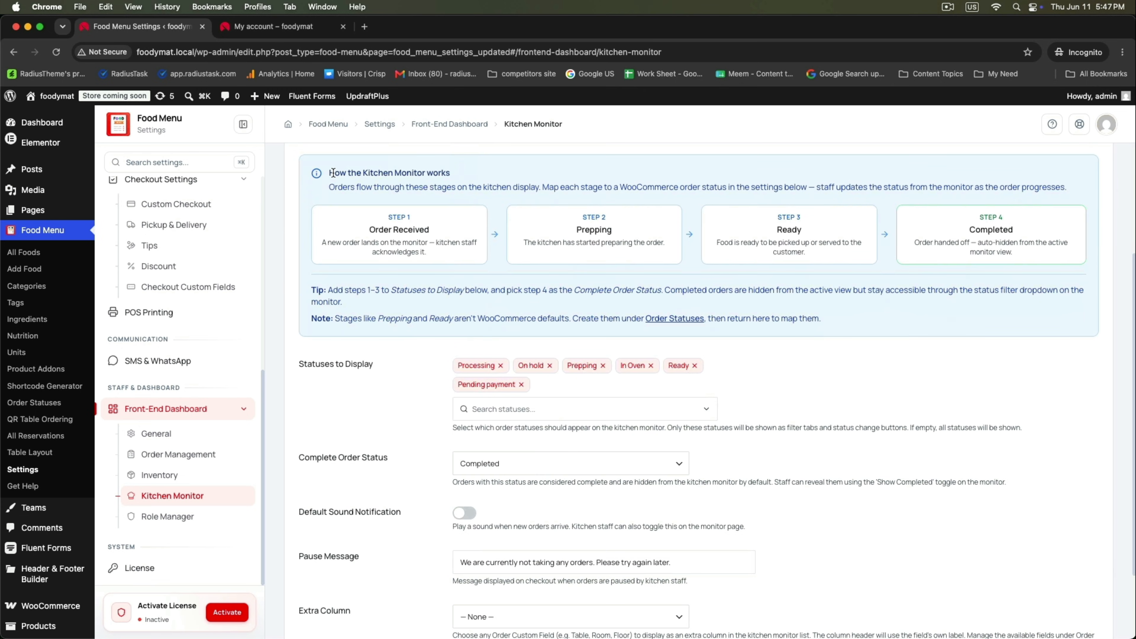
{"action": "left_click_drag", "start_coordinate": [329, 174], "coordinate": [500, 181]}
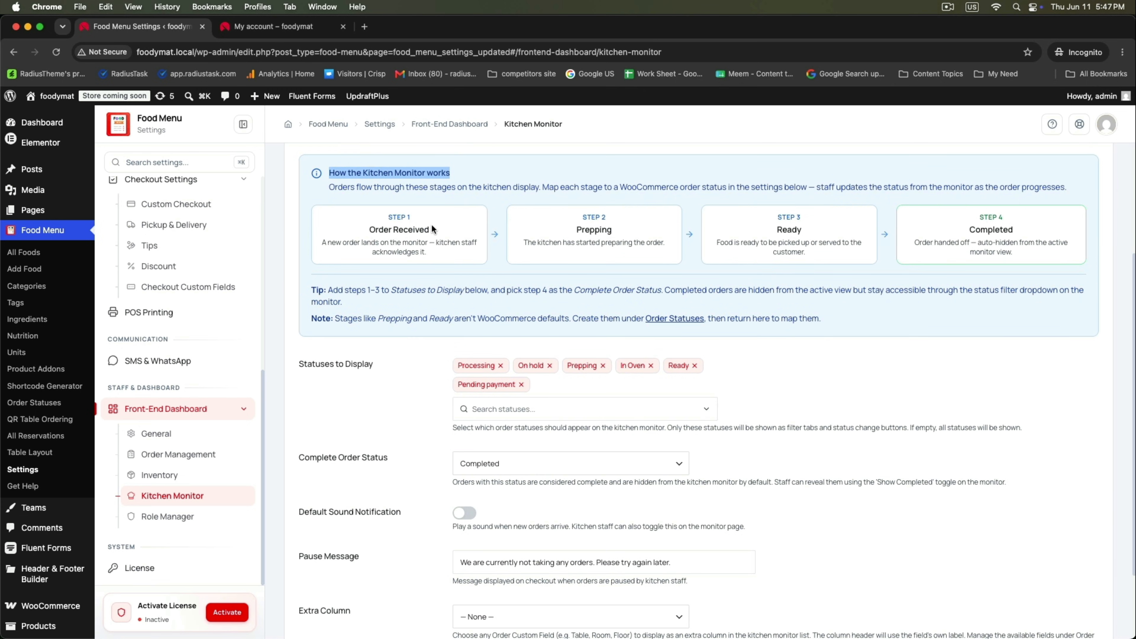
{"action": "left_click_drag", "start_coordinate": [388, 217], "coordinate": [421, 218]}
{"action": "left_click_drag", "start_coordinate": [568, 216], "coordinate": [623, 214]}
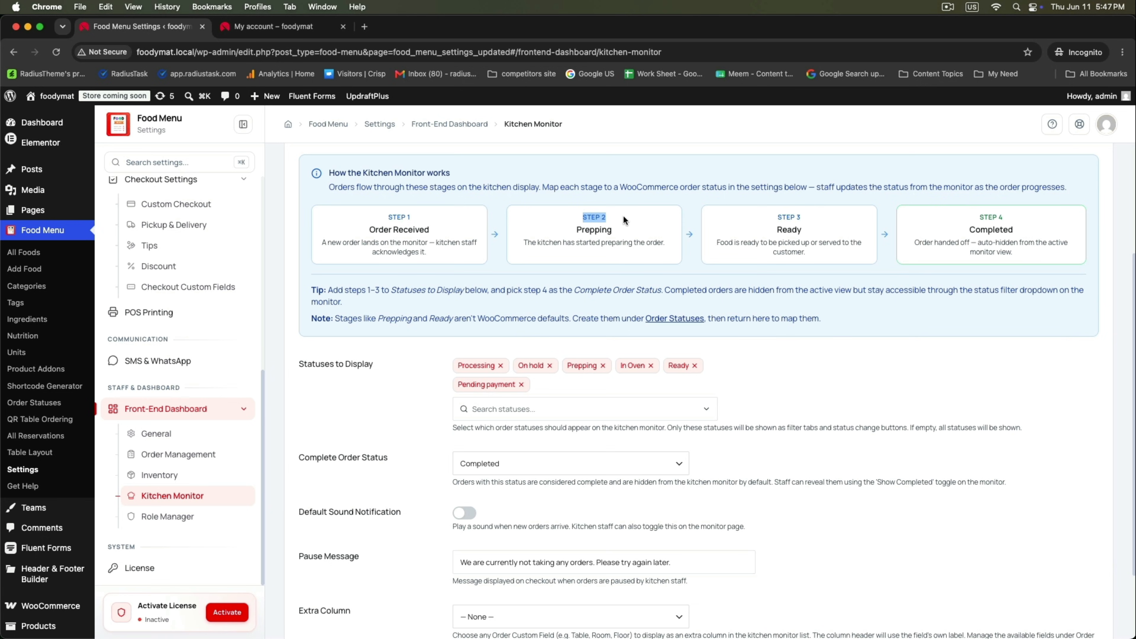
{"action": "left_click_drag", "start_coordinate": [768, 215], "coordinate": [825, 212]}
{"action": "left_click_drag", "start_coordinate": [949, 215], "coordinate": [1045, 217]}
Review the Kitchen Monitor's Statuses to Display, Complete Order Status choices, Default Sound Notification and Extra Column options
{"action": "left_click_drag", "start_coordinate": [299, 363], "coordinate": [408, 369]}
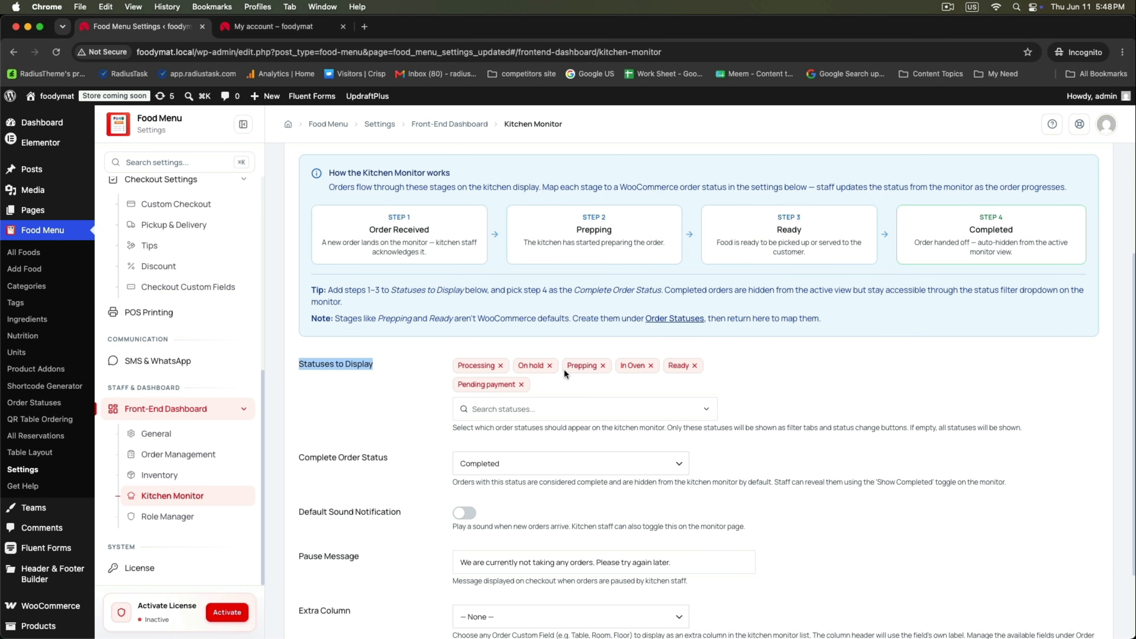
{"action": "scroll", "coordinate": [348, 425], "scroll_direction": "down", "scroll_amount": 2}
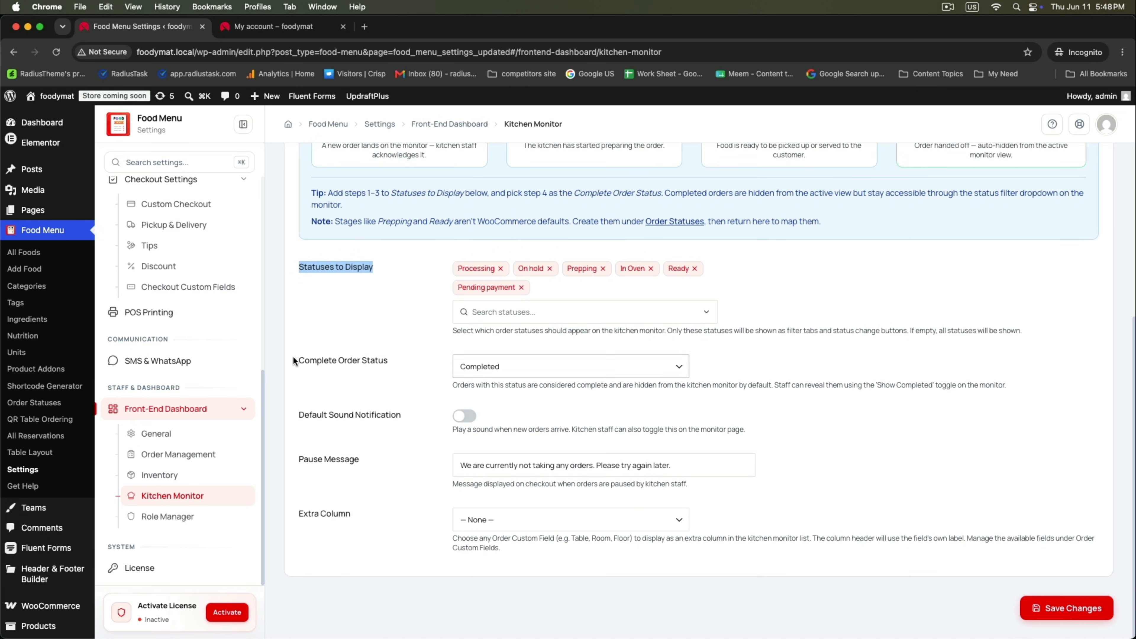
{"action": "left_click_drag", "start_coordinate": [295, 359], "coordinate": [367, 358]}
{"action": "left_click", "coordinate": [518, 368]}
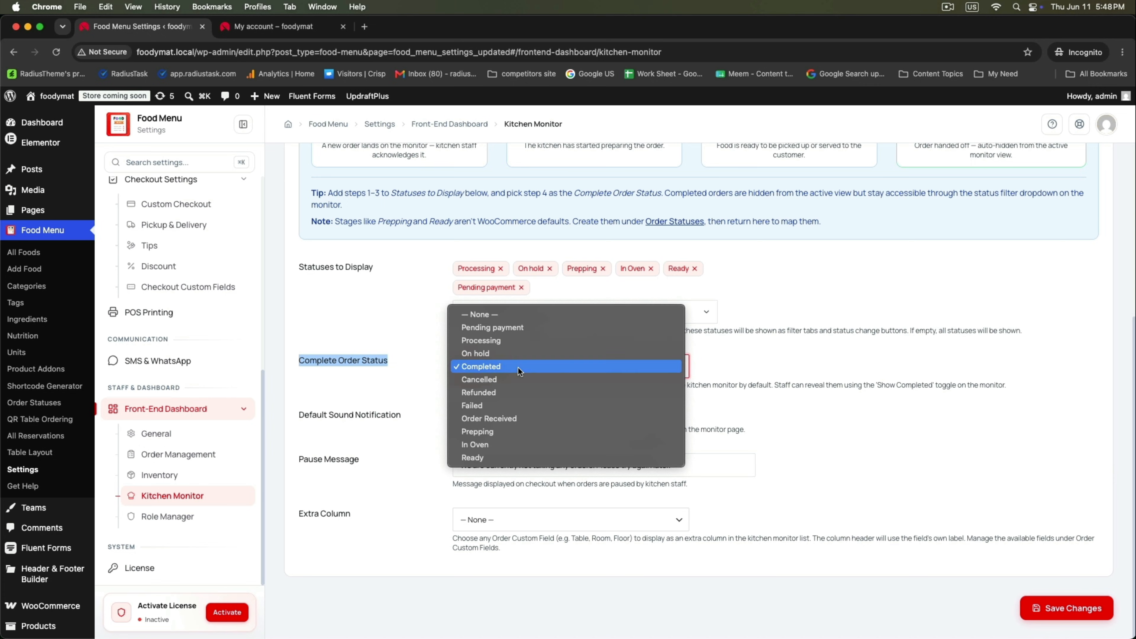
{"action": "left_click", "coordinate": [472, 371]}
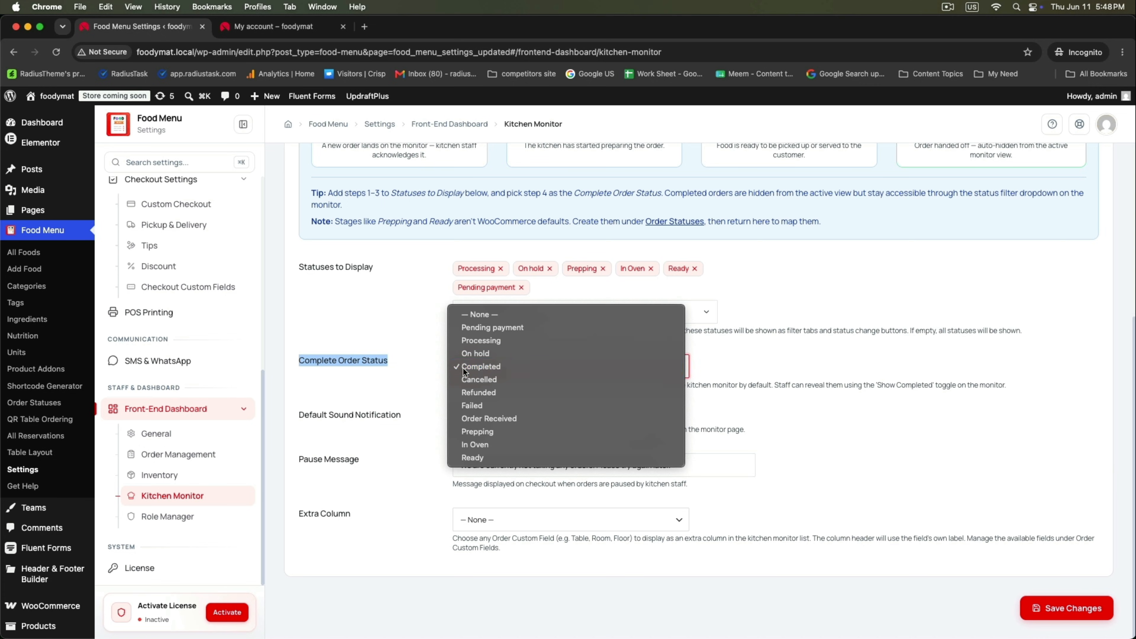
{"action": "left_click", "coordinate": [394, 379]}
{"action": "scroll", "coordinate": [358, 417], "scroll_direction": "down", "scroll_amount": 2}
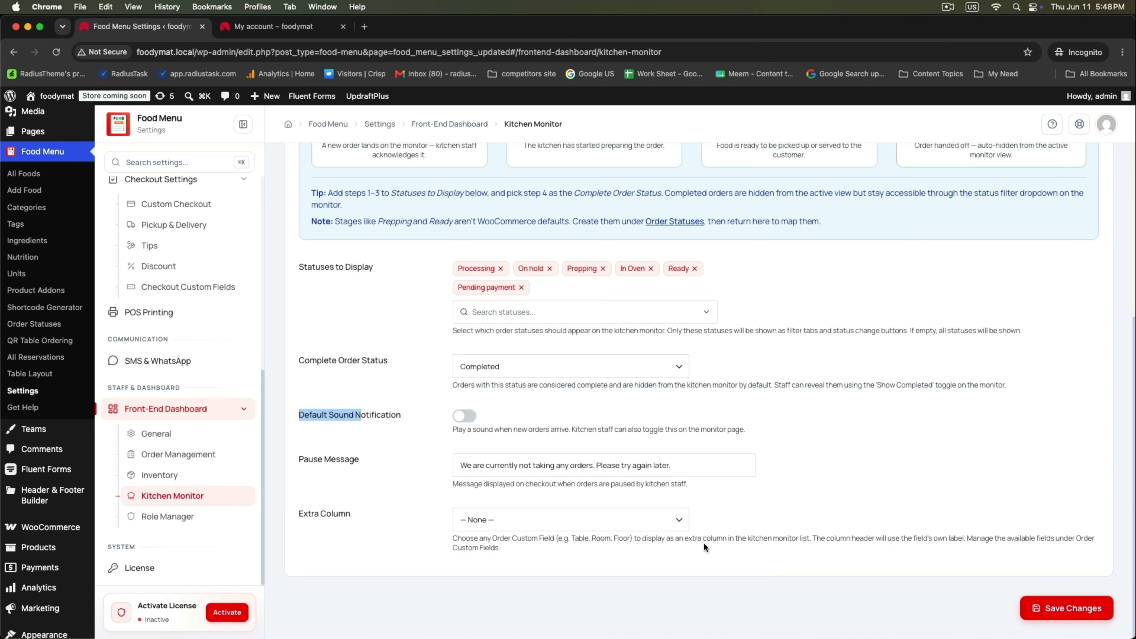
{"action": "left_click", "coordinate": [686, 524]}
{"action": "left_click", "coordinate": [686, 524]}
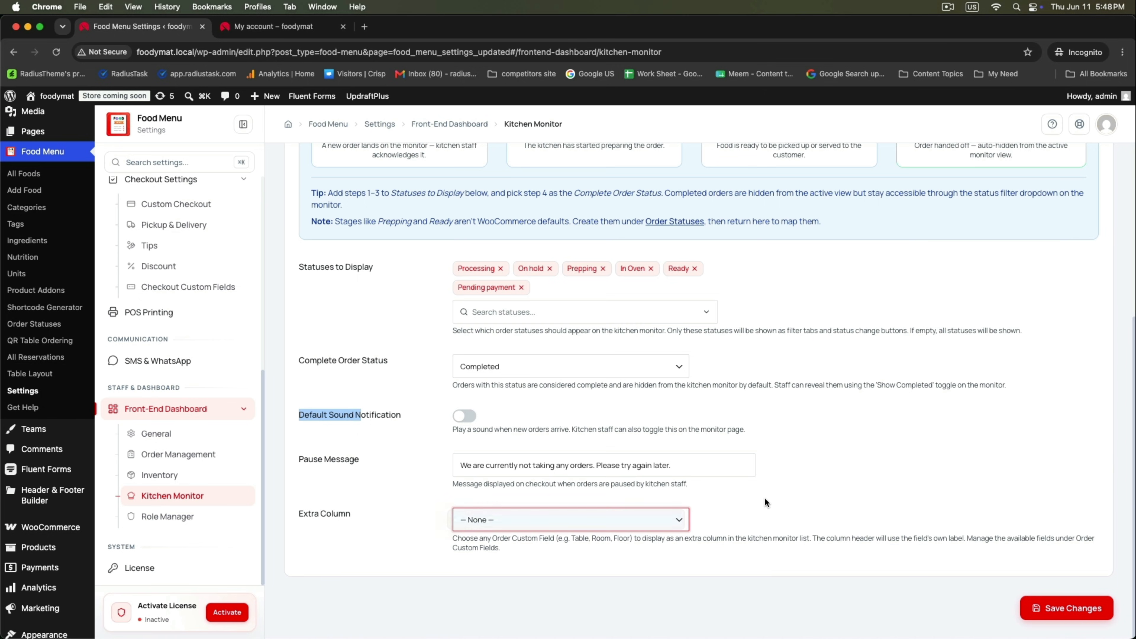
Save the Kitchen Monitor settings and reload the front-end dashboard to apply them
{"action": "left_click", "coordinate": [1058, 609]}
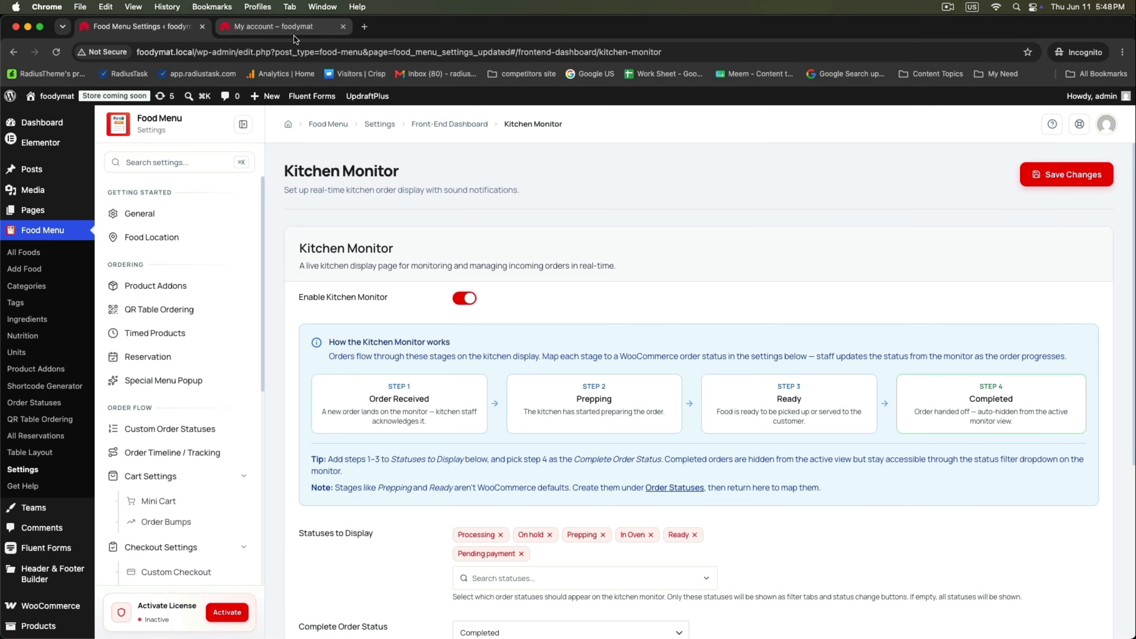
{"action": "left_click", "coordinate": [293, 28]}
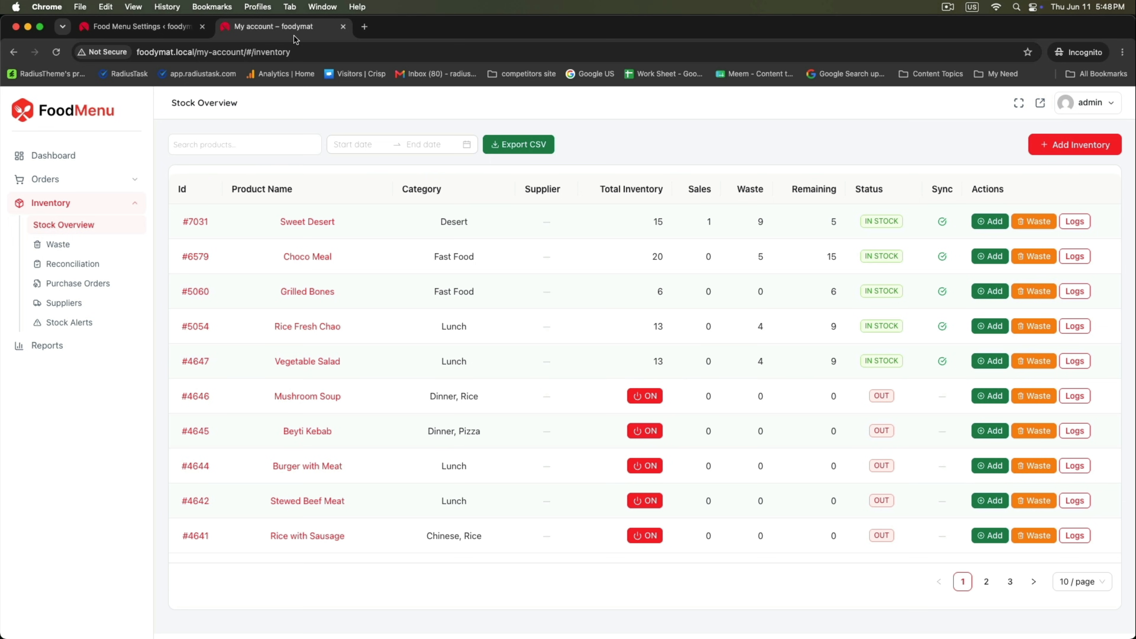
{"action": "right_click", "coordinate": [43, 378]}
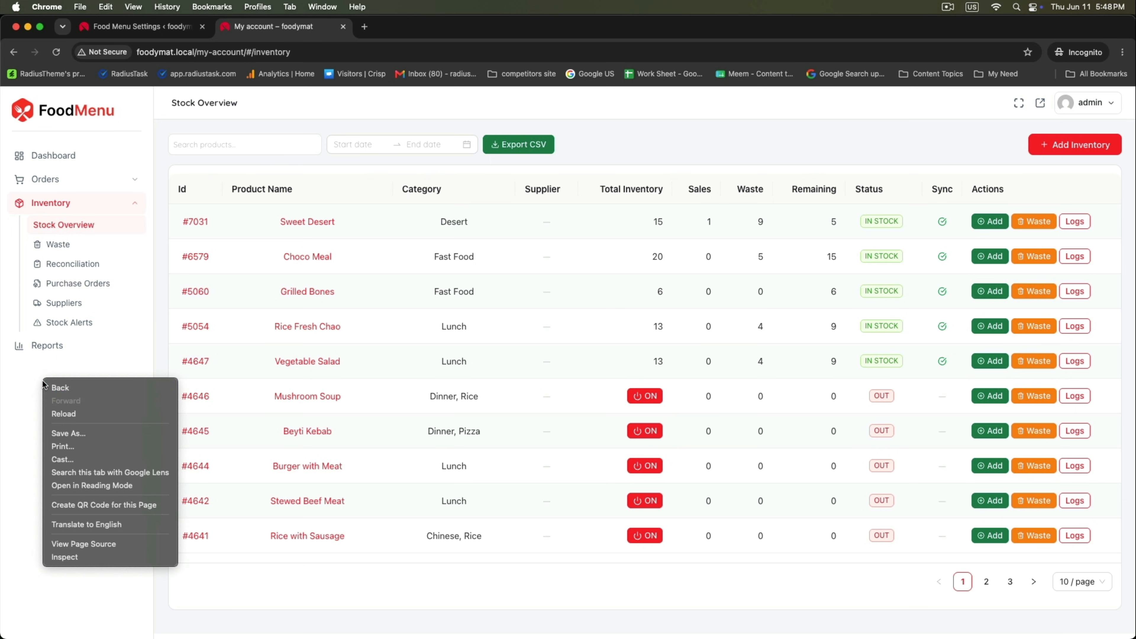
{"action": "left_click", "coordinate": [52, 412]}
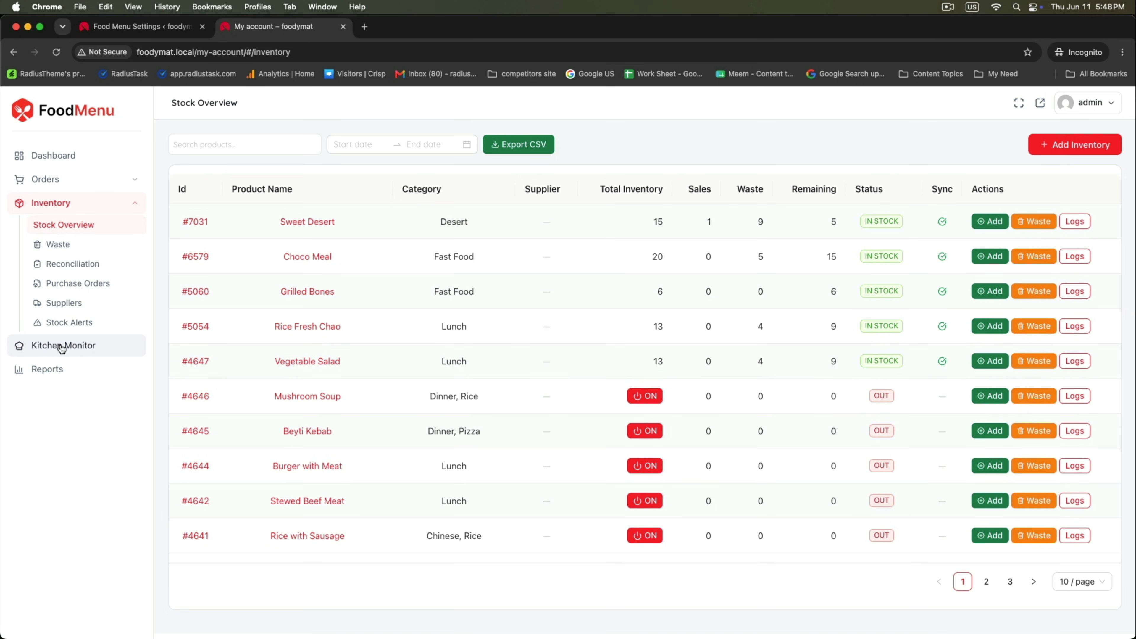
Open the Kitchen Monitor and show its active orders in grid view
{"action": "left_click", "coordinate": [57, 348]}
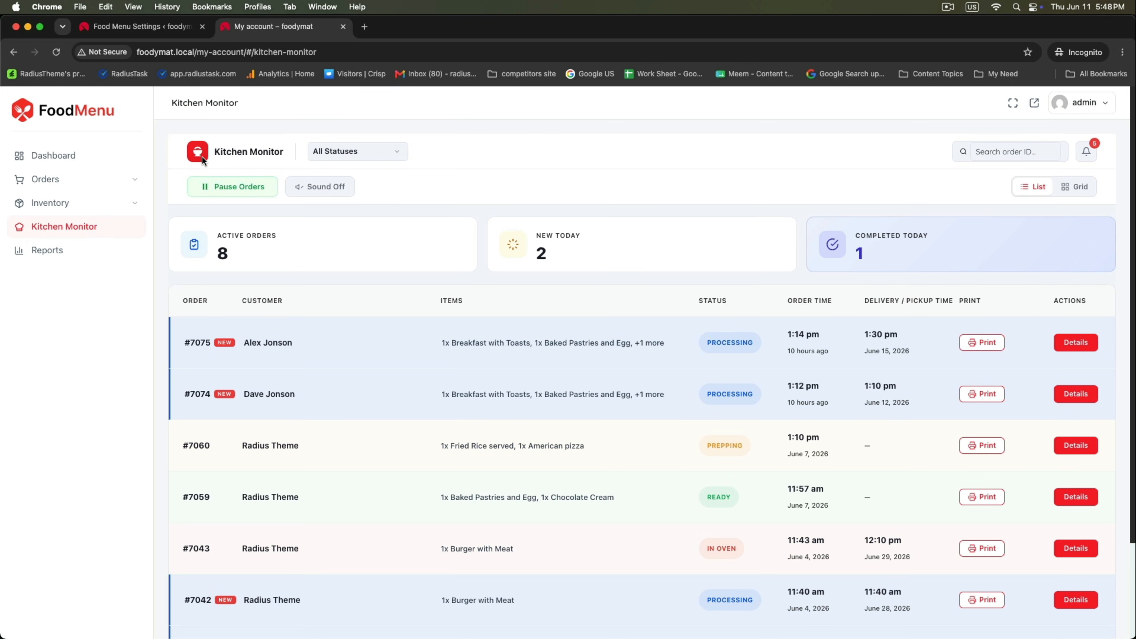
{"action": "left_click_drag", "start_coordinate": [202, 160], "coordinate": [264, 152]}
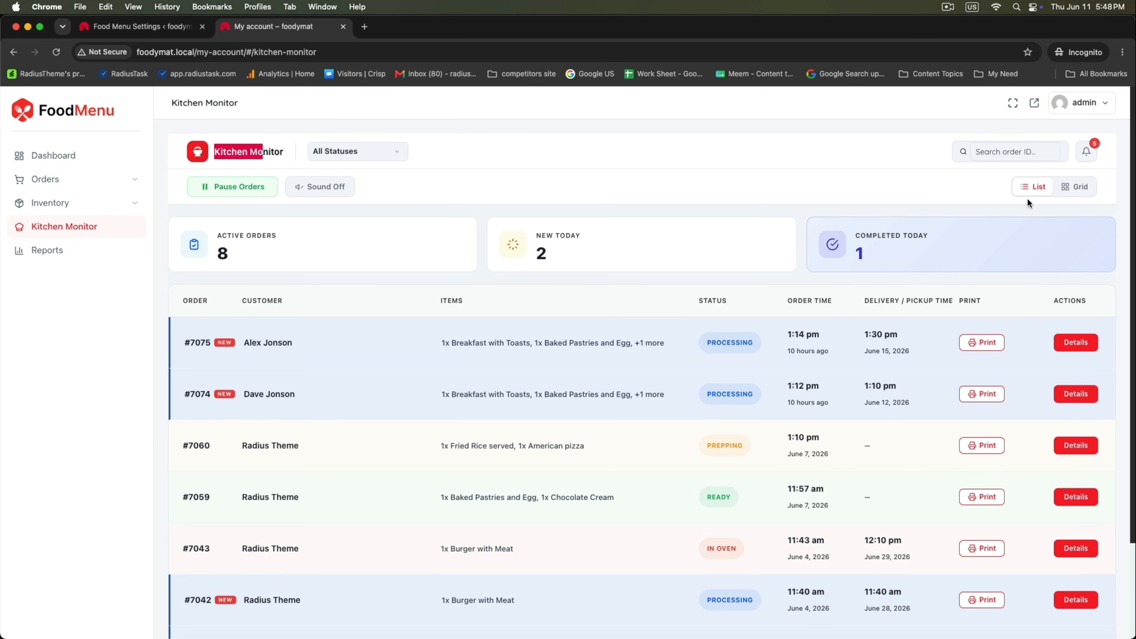
{"action": "left_click", "coordinate": [1086, 188]}
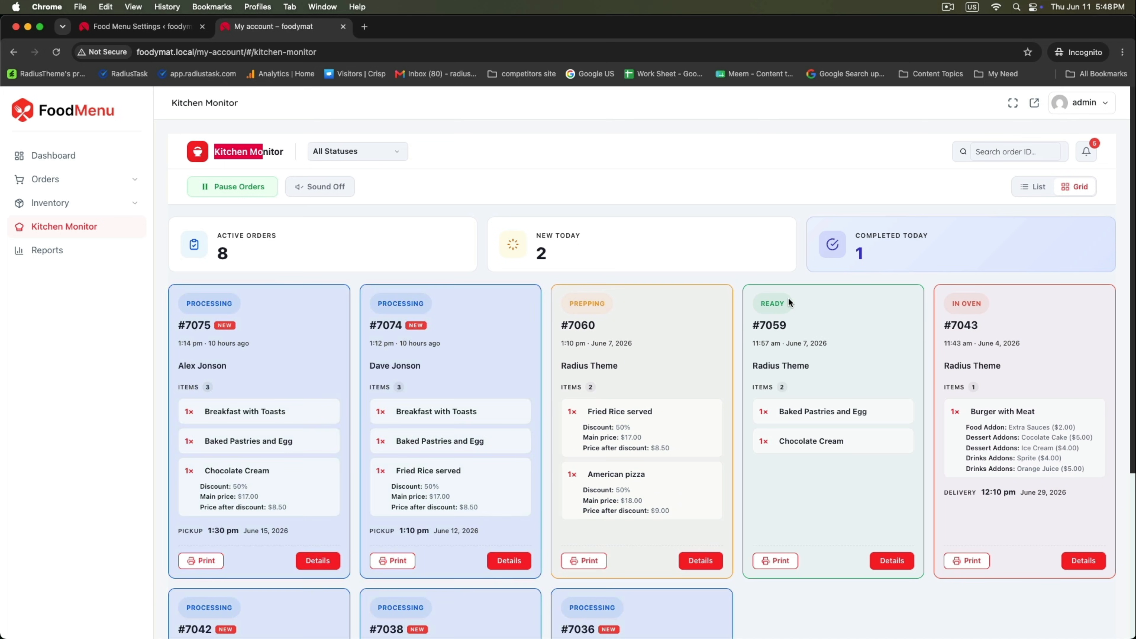
{"action": "scroll", "coordinate": [303, 347], "scroll_direction": "down", "scroll_amount": 2}
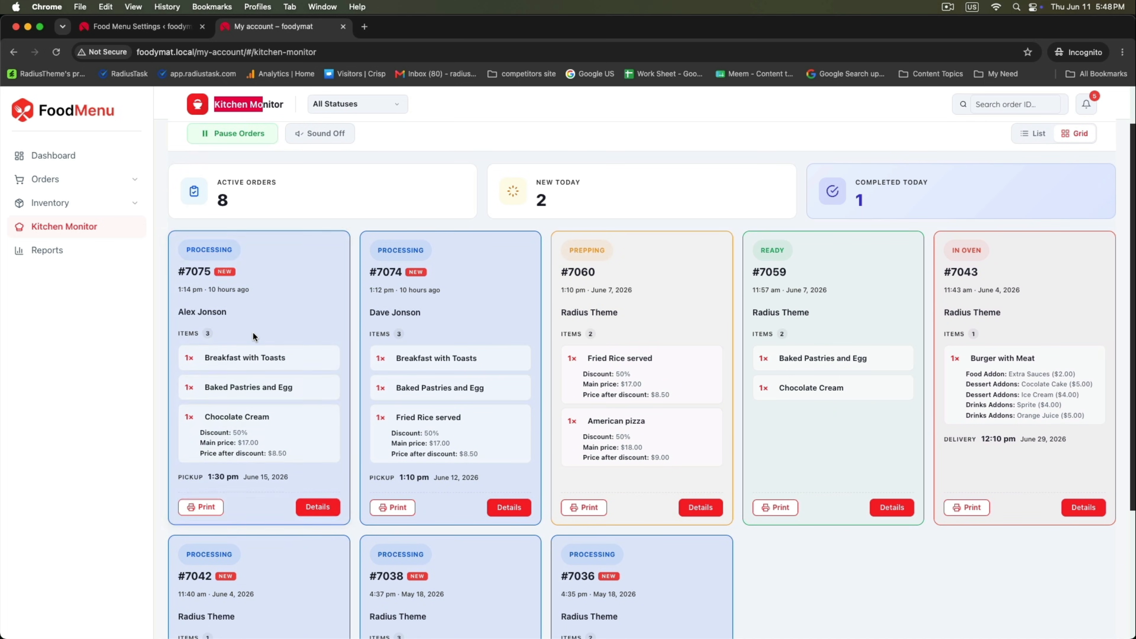
{"action": "scroll", "coordinate": [251, 337], "scroll_direction": "down", "scroll_amount": 2}
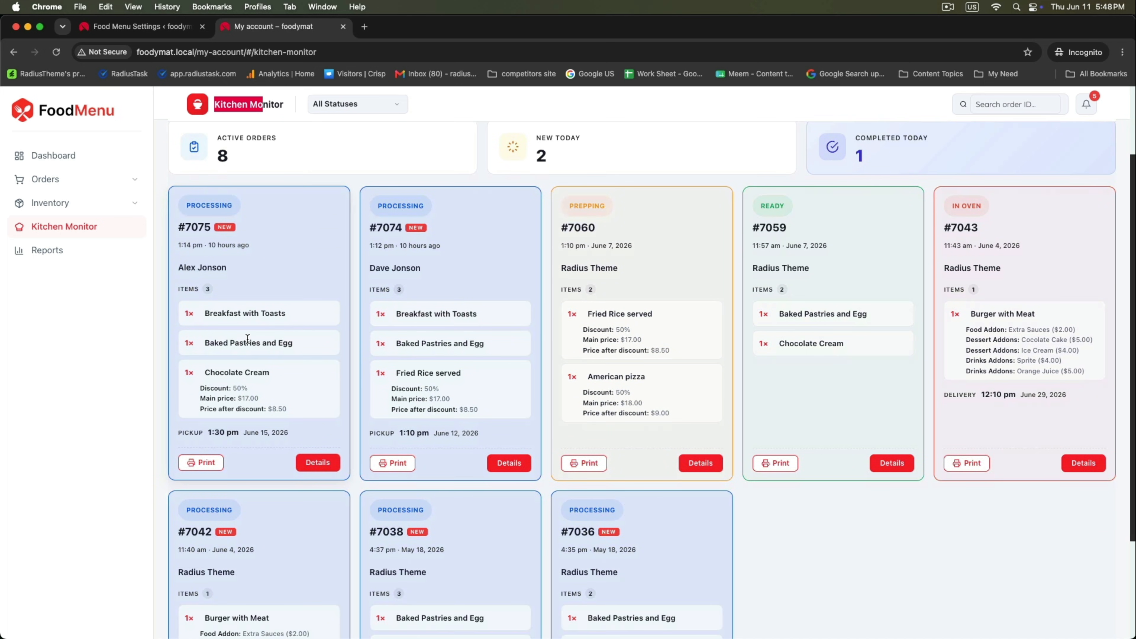
{"action": "scroll", "coordinate": [248, 339], "scroll_direction": "up", "scroll_amount": 3}
{"action": "scroll", "coordinate": [267, 356], "scroll_direction": "down", "scroll_amount": 5}
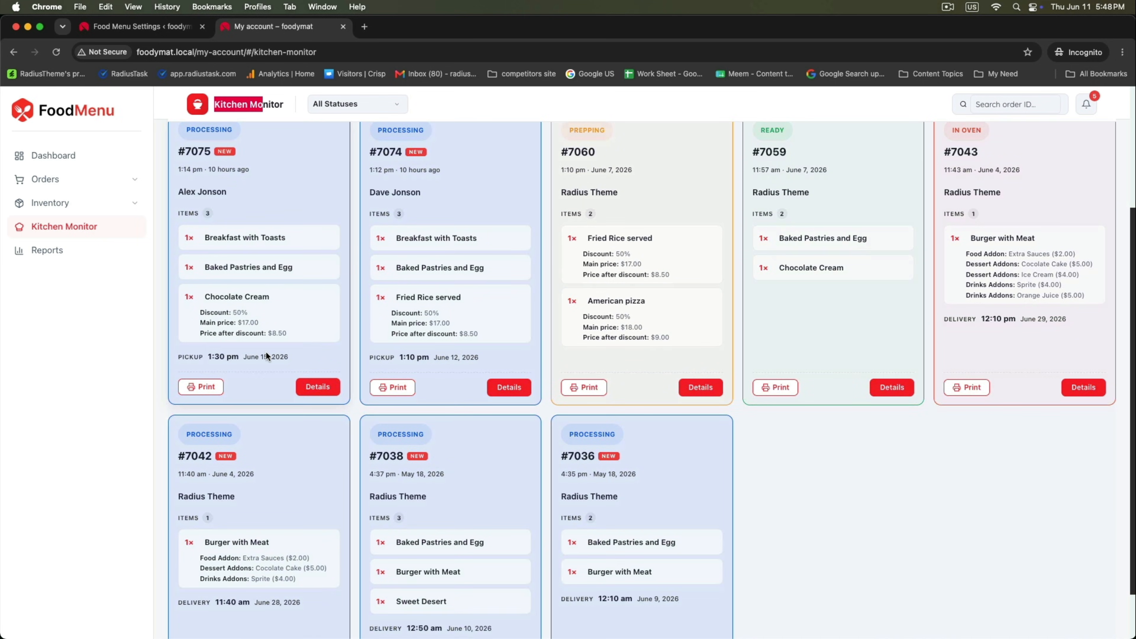
Open the details of the newest pickup order, the one with Chocolate Cream, and change its status to Prepping
{"action": "left_click", "coordinate": [316, 387]}
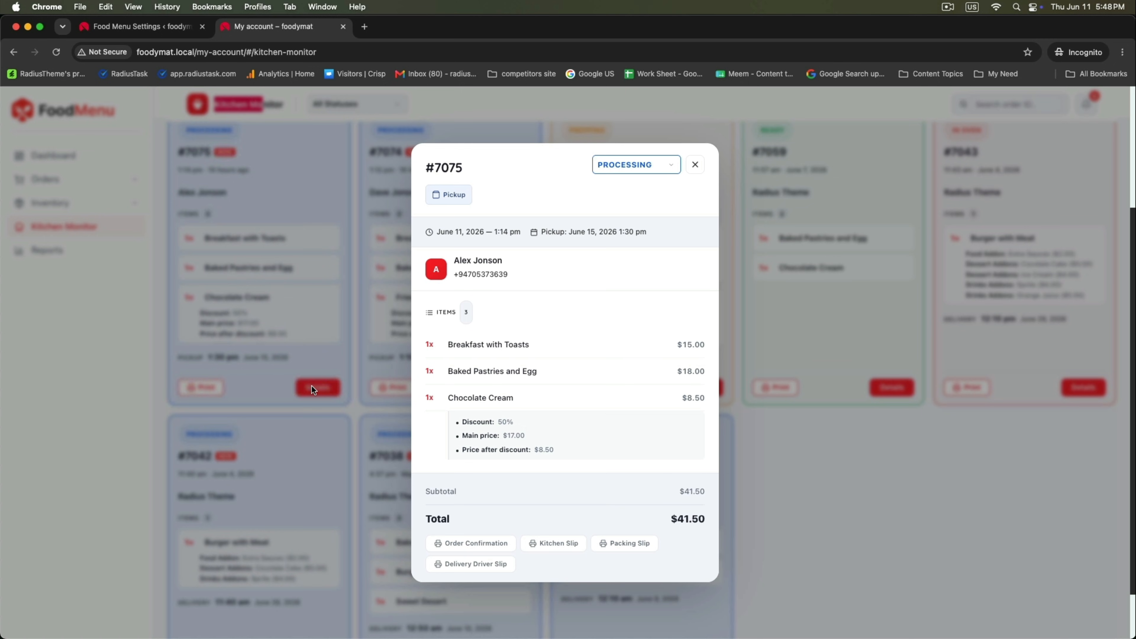
{"action": "scroll", "coordinate": [644, 396], "scroll_direction": "down", "scroll_amount": 2}
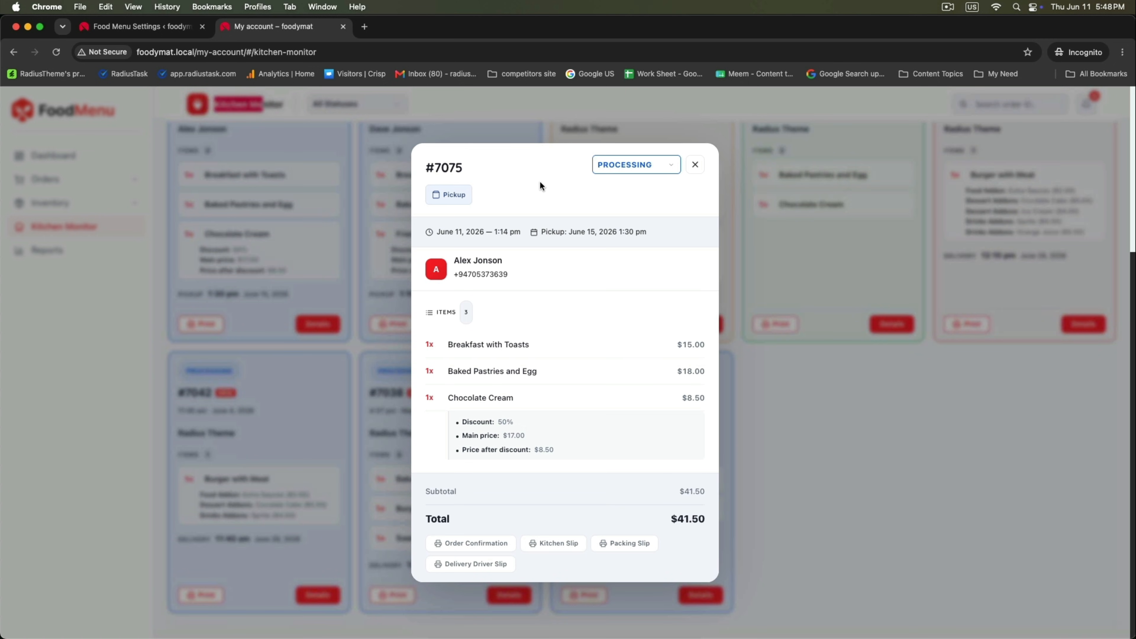
{"action": "double_click", "coordinate": [438, 163]}
{"action": "left_click", "coordinate": [542, 213]}
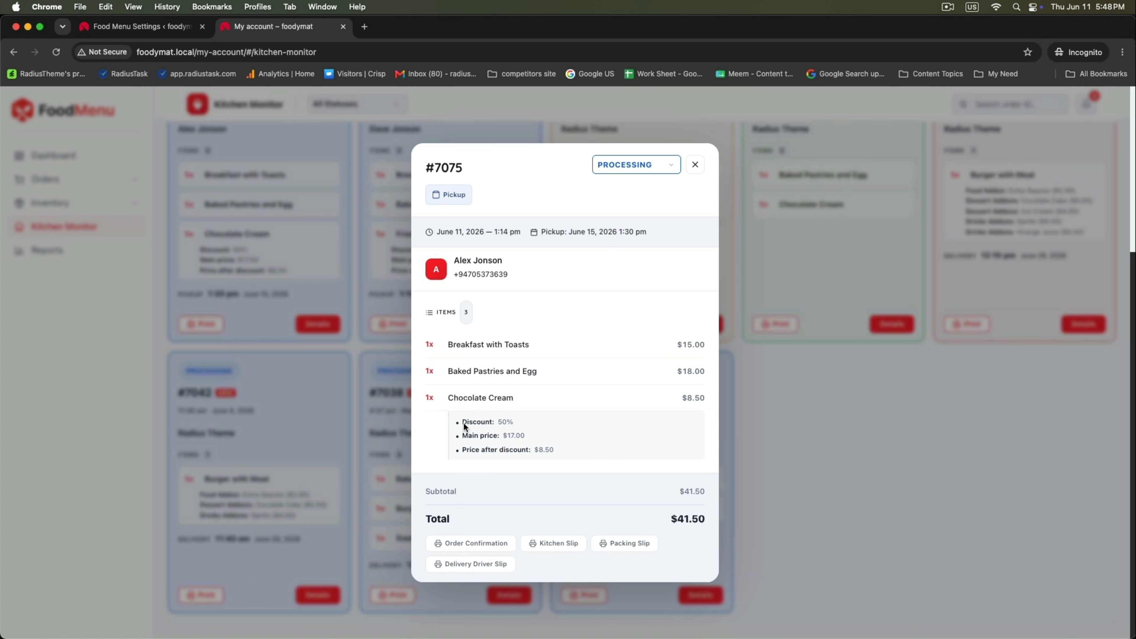
{"action": "left_click", "coordinate": [622, 165]}
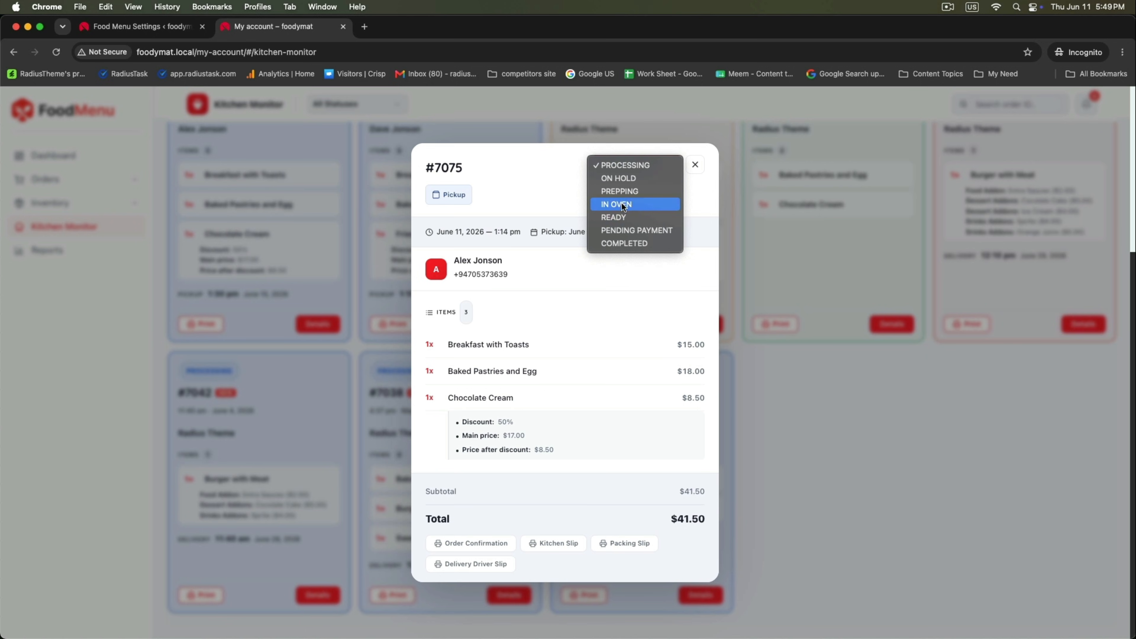
{"action": "left_click", "coordinate": [622, 193]}
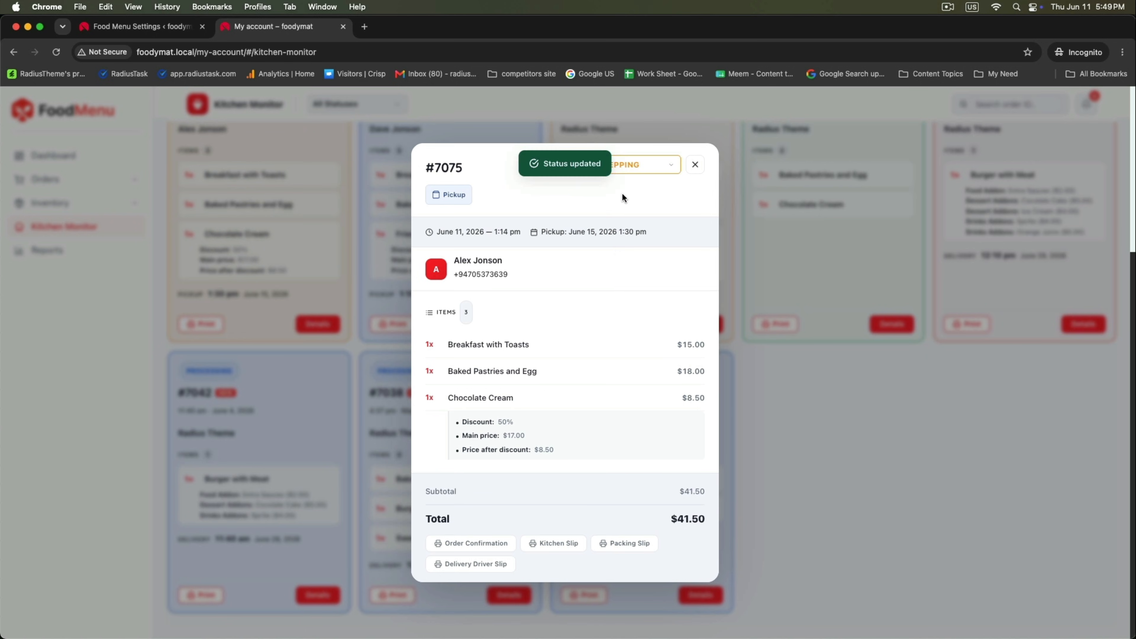
{"action": "left_click", "coordinate": [736, 194]}
{"action": "scroll", "coordinate": [268, 211], "scroll_direction": "up", "scroll_amount": 3}
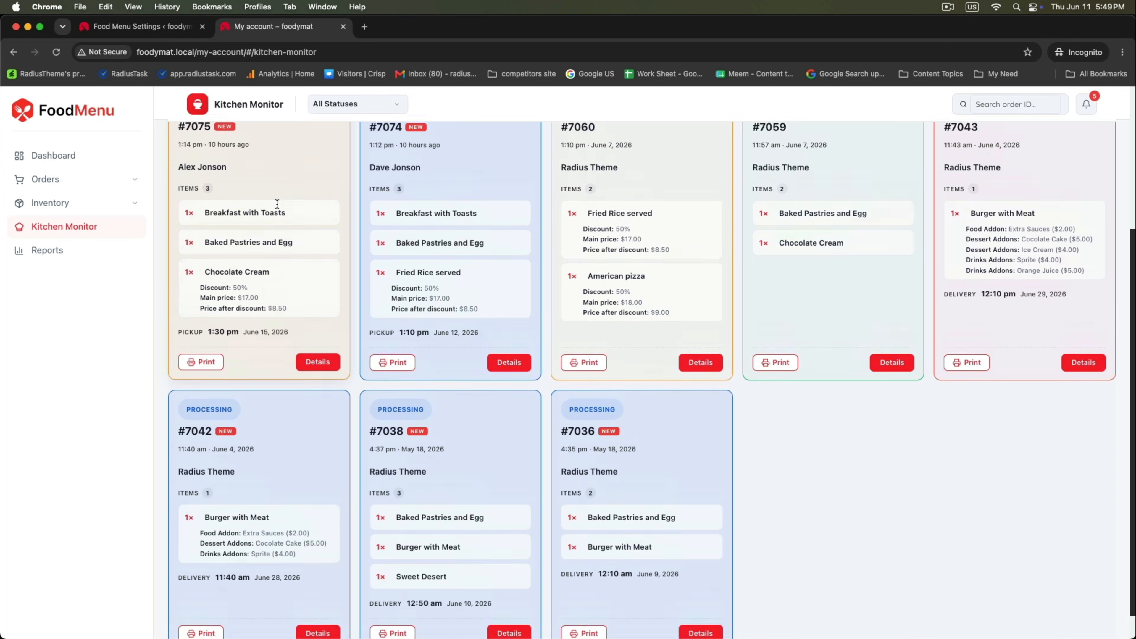
{"action": "left_click_drag", "start_coordinate": [187, 224], "coordinate": [260, 229]}
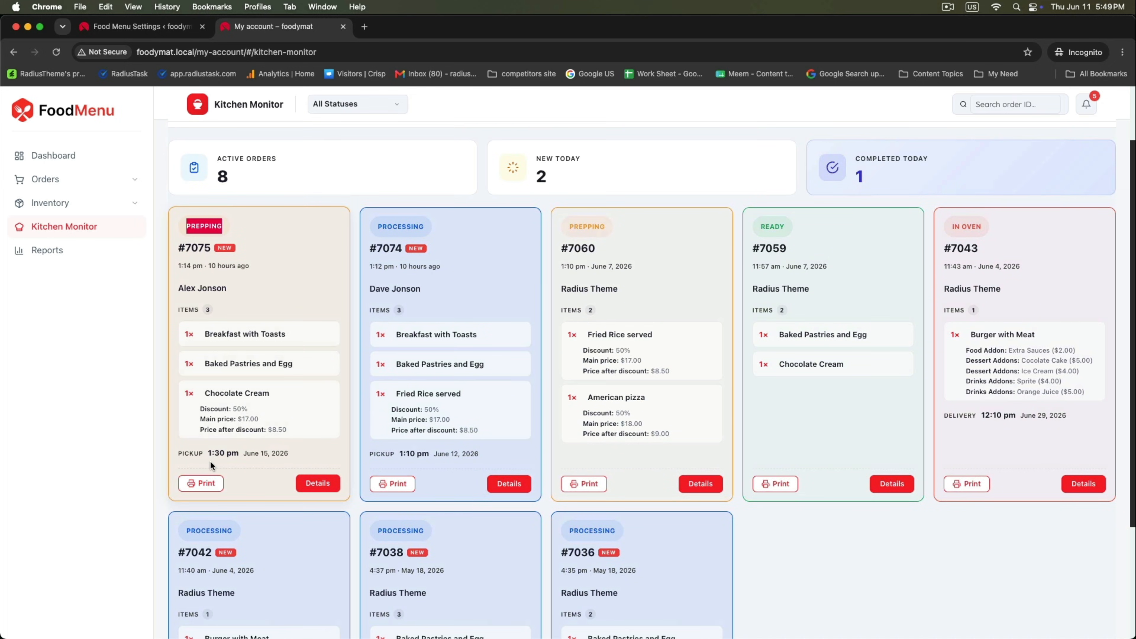
Advance the same pickup order from Prepping to In Oven in its details and return to the order cards
{"action": "left_click", "coordinate": [317, 483]}
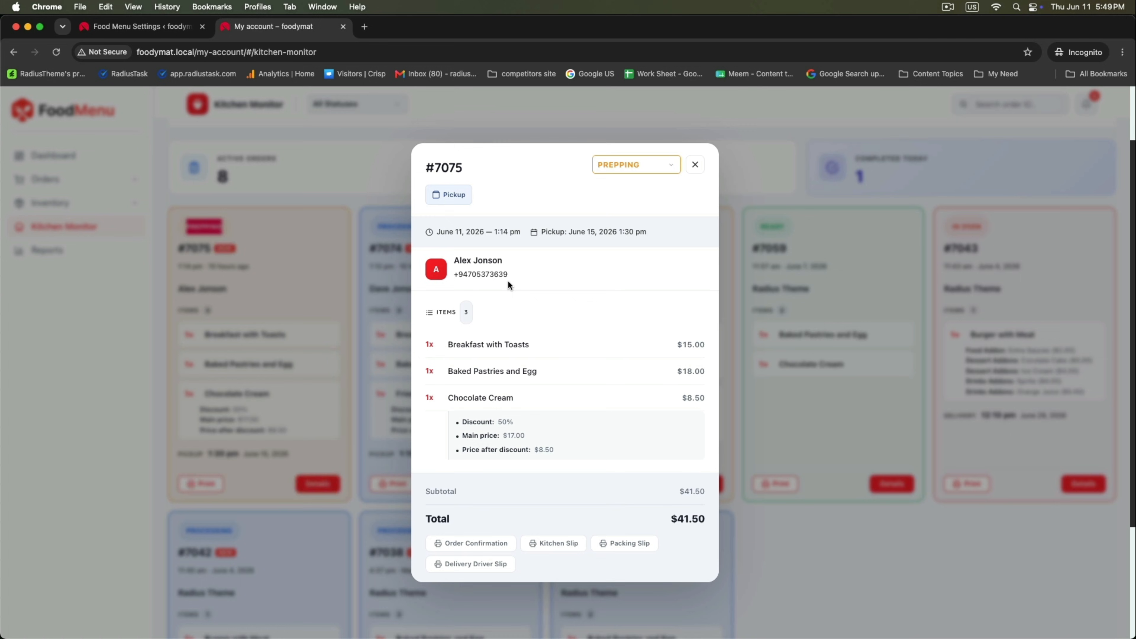
{"action": "left_click", "coordinate": [618, 169]}
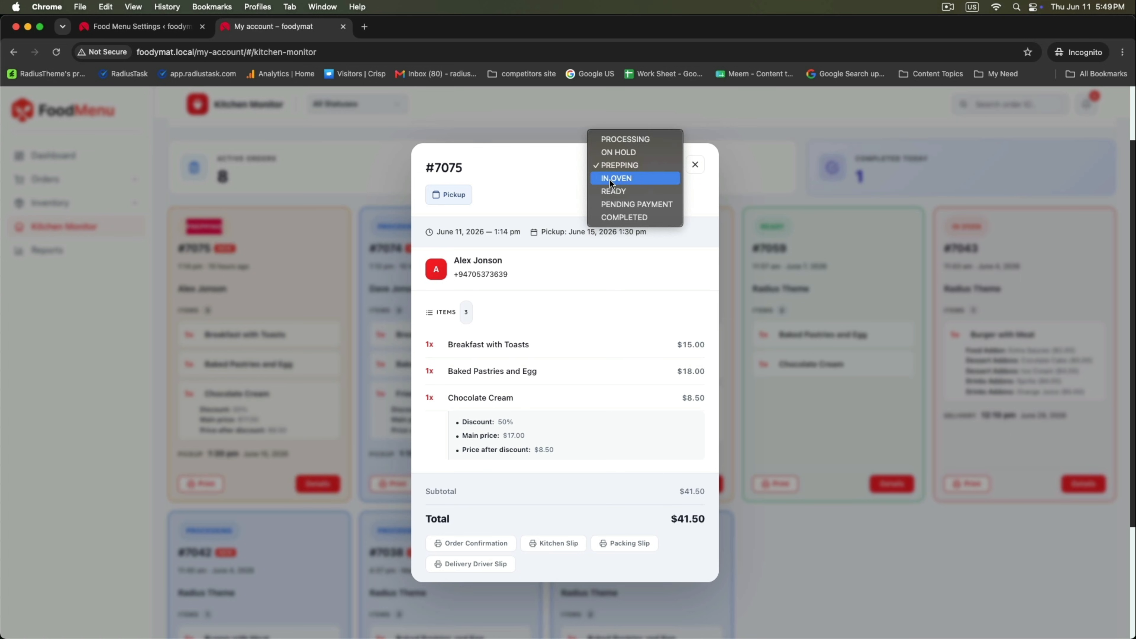
{"action": "left_click", "coordinate": [610, 178]}
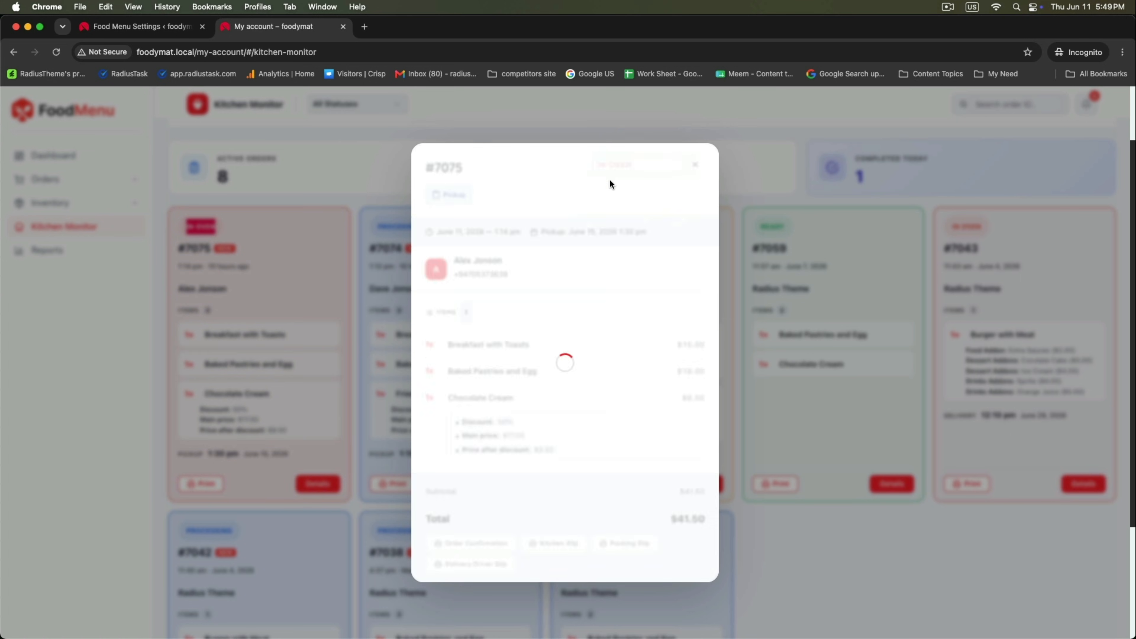
{"action": "left_click", "coordinate": [333, 420]}
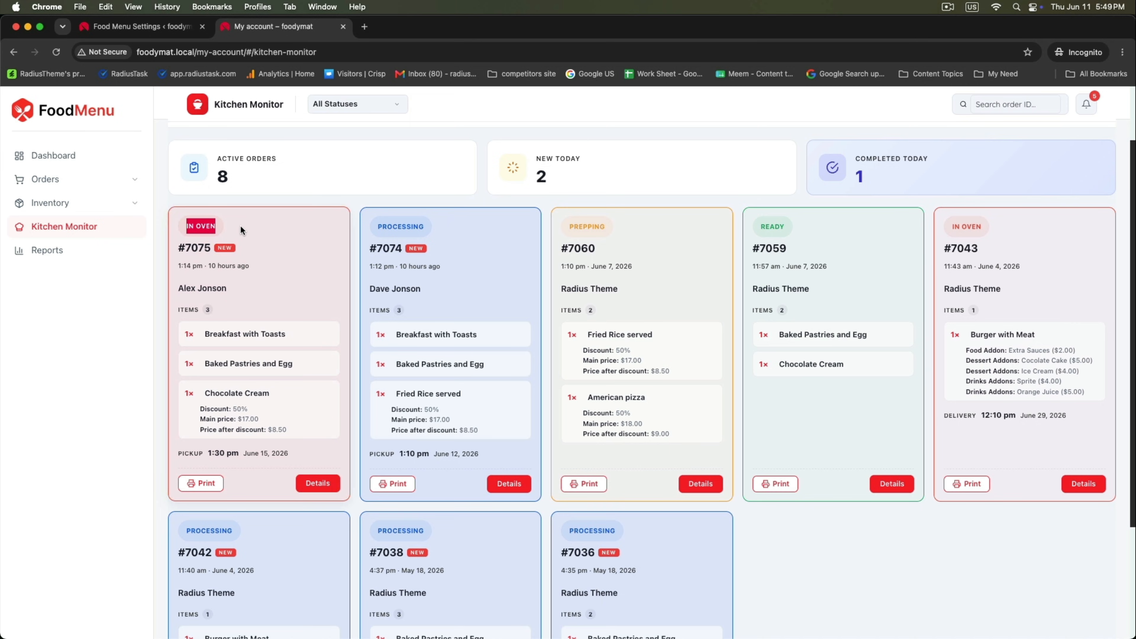
Set the status of the newest pickup order to Ready in its details and close them
{"action": "left_click", "coordinate": [315, 484]}
{"action": "left_click", "coordinate": [619, 165]}
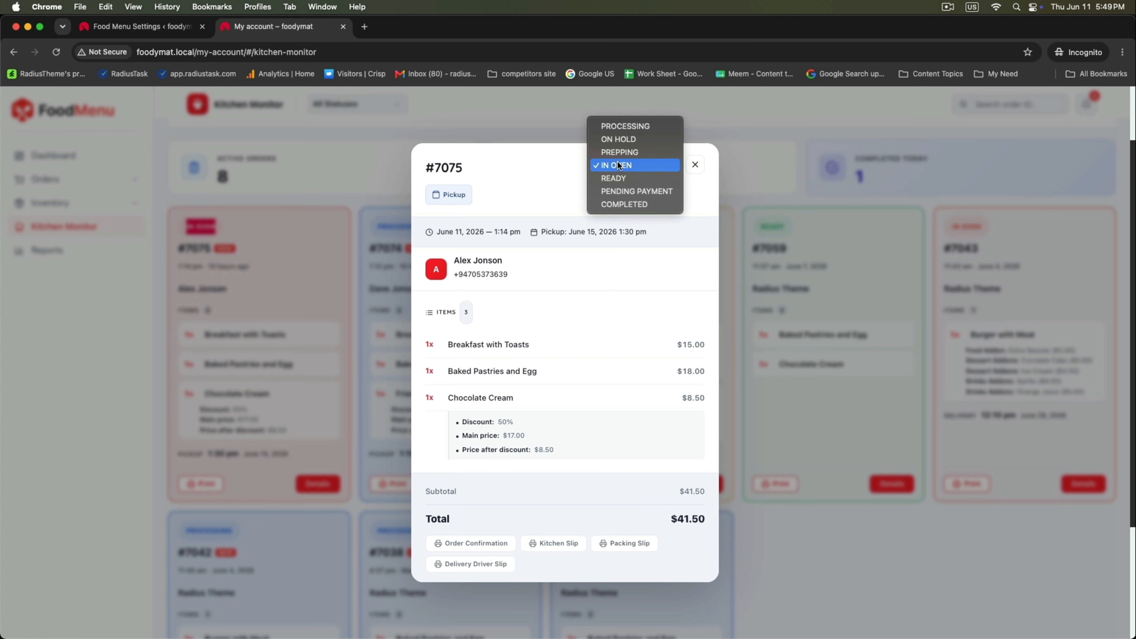
{"action": "left_click", "coordinate": [615, 179]}
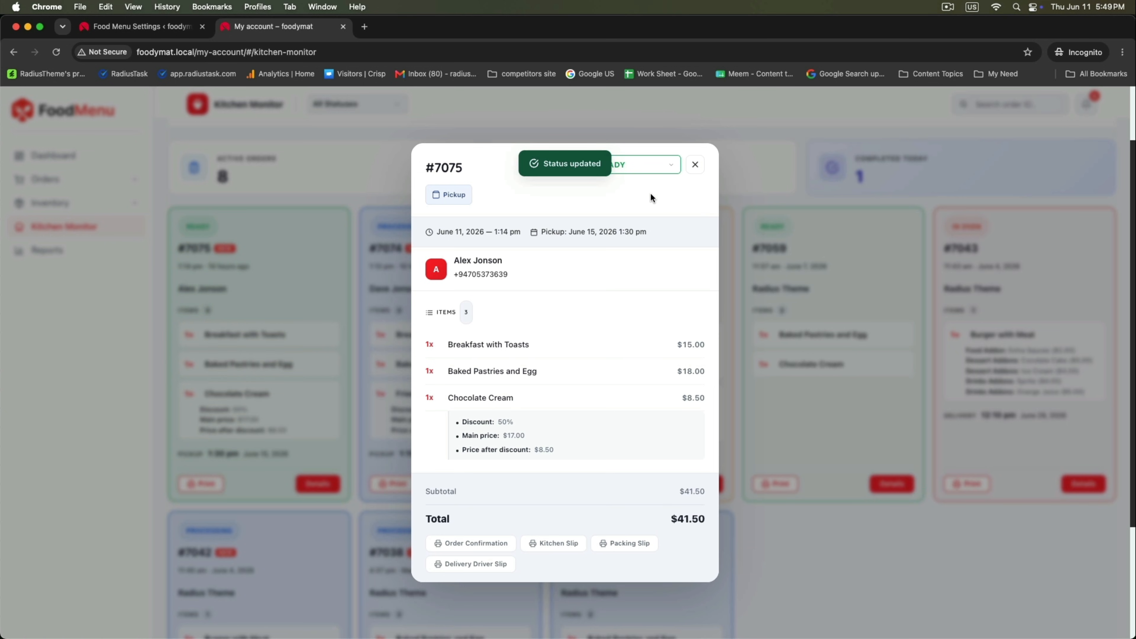
{"action": "left_click", "coordinate": [211, 223]}
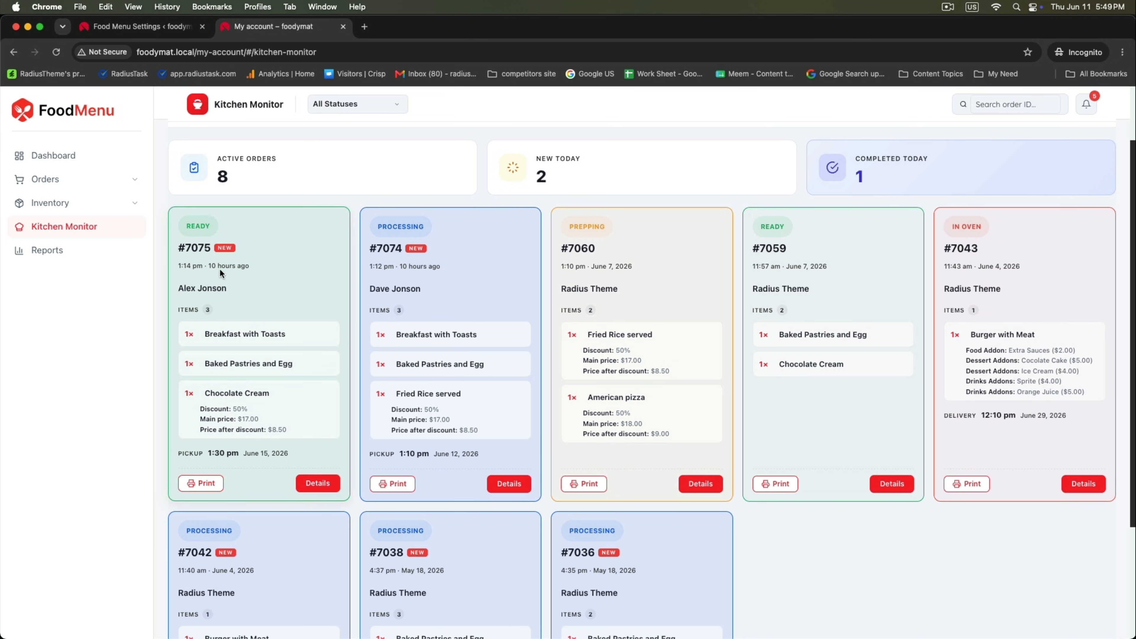
Mark the newest pickup order as Completed in its details and return to the Kitchen Monitor grid
{"action": "left_click", "coordinate": [319, 483]}
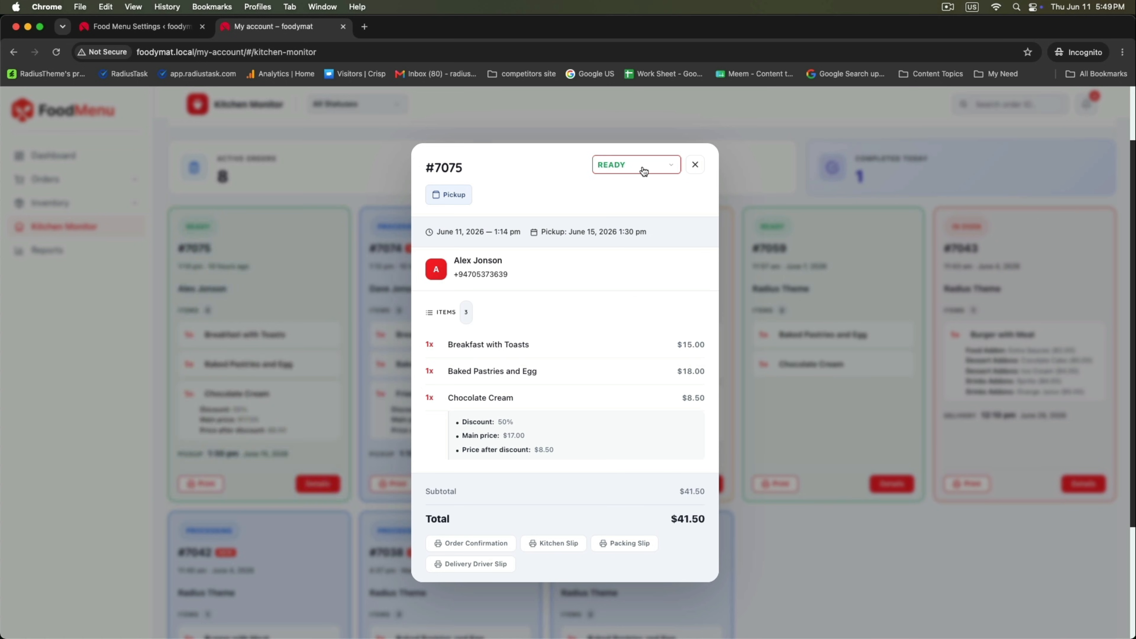
{"action": "scroll", "coordinate": [593, 316], "scroll_direction": "down", "scroll_amount": 4}
{"action": "scroll", "coordinate": [610, 269], "scroll_direction": "up", "scroll_amount": 5}
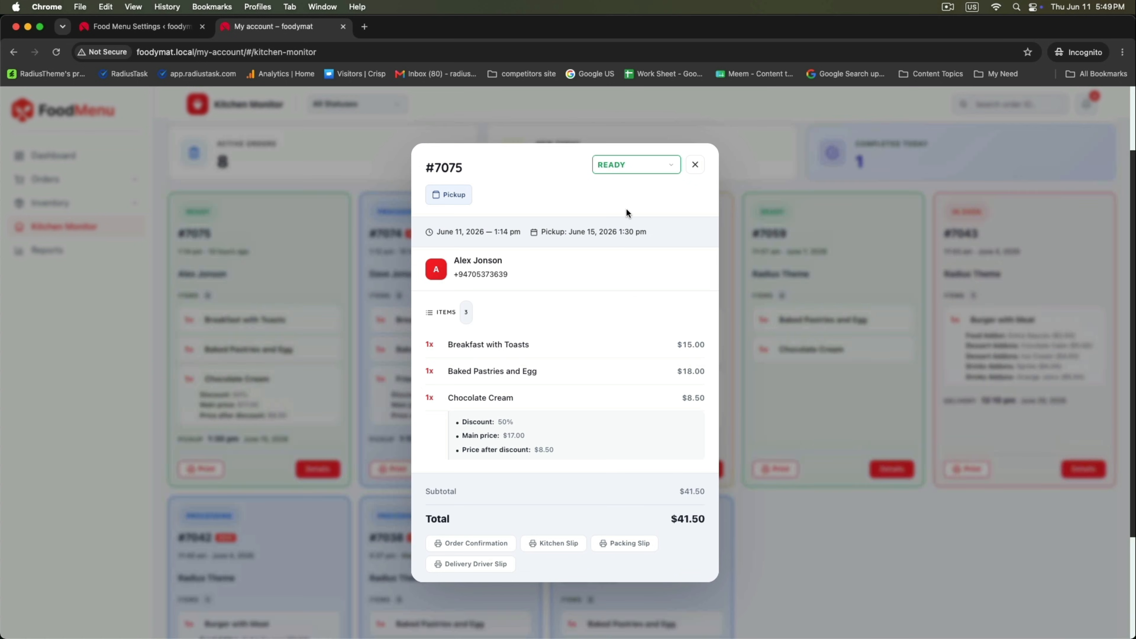
{"action": "left_click", "coordinate": [623, 165]}
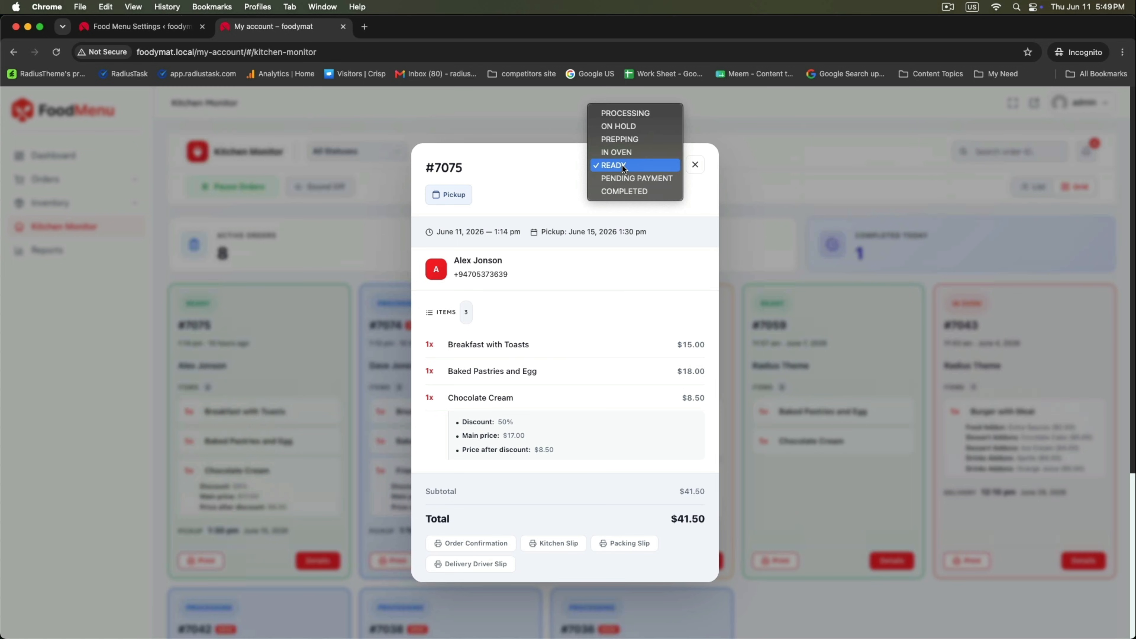
{"action": "left_click", "coordinate": [611, 191]}
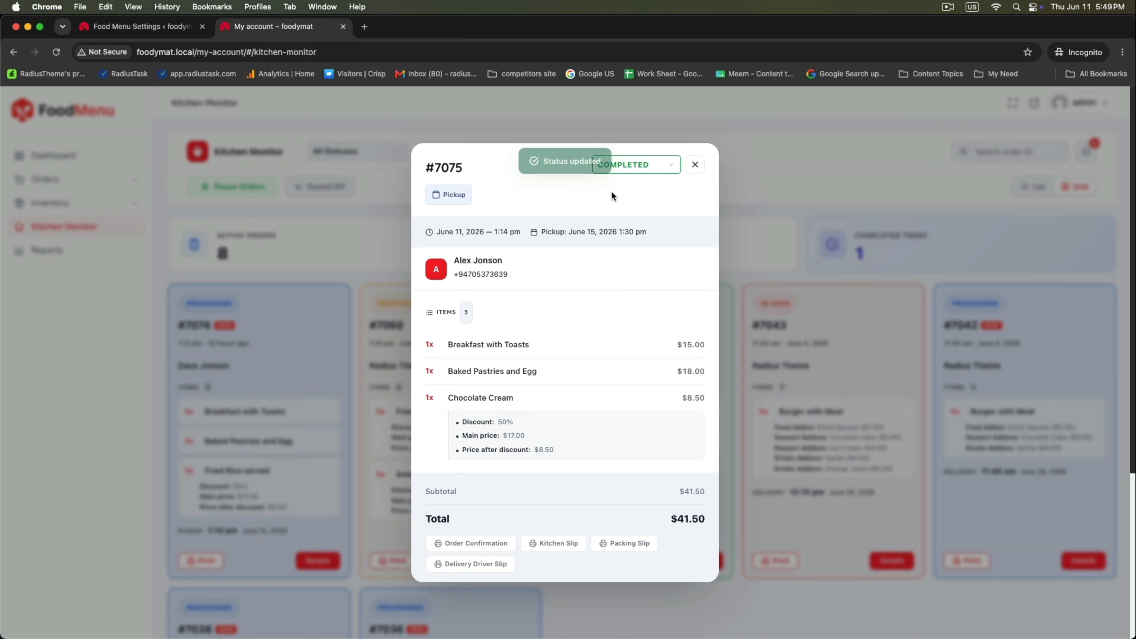
{"action": "left_click", "coordinate": [343, 364]}
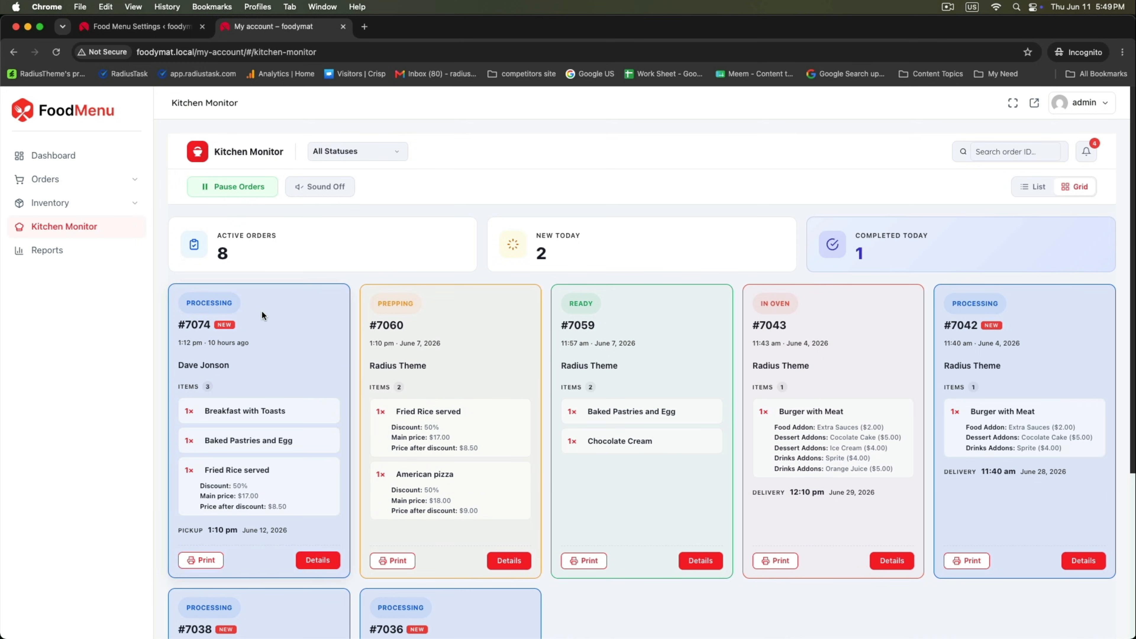
Examine the status labels on the remaining order cards and the Completed Today counter in the Kitchen Monitor
{"action": "scroll", "coordinate": [530, 362], "scroll_direction": "down", "scroll_amount": 4}
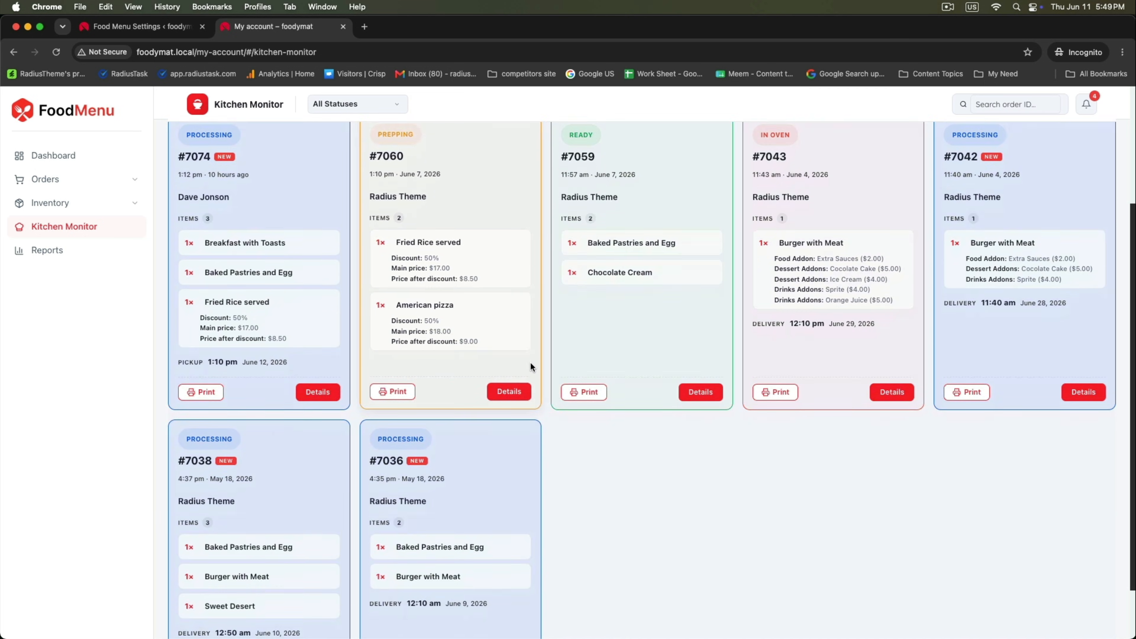
{"action": "scroll", "coordinate": [529, 362], "scroll_direction": "up", "scroll_amount": 4}
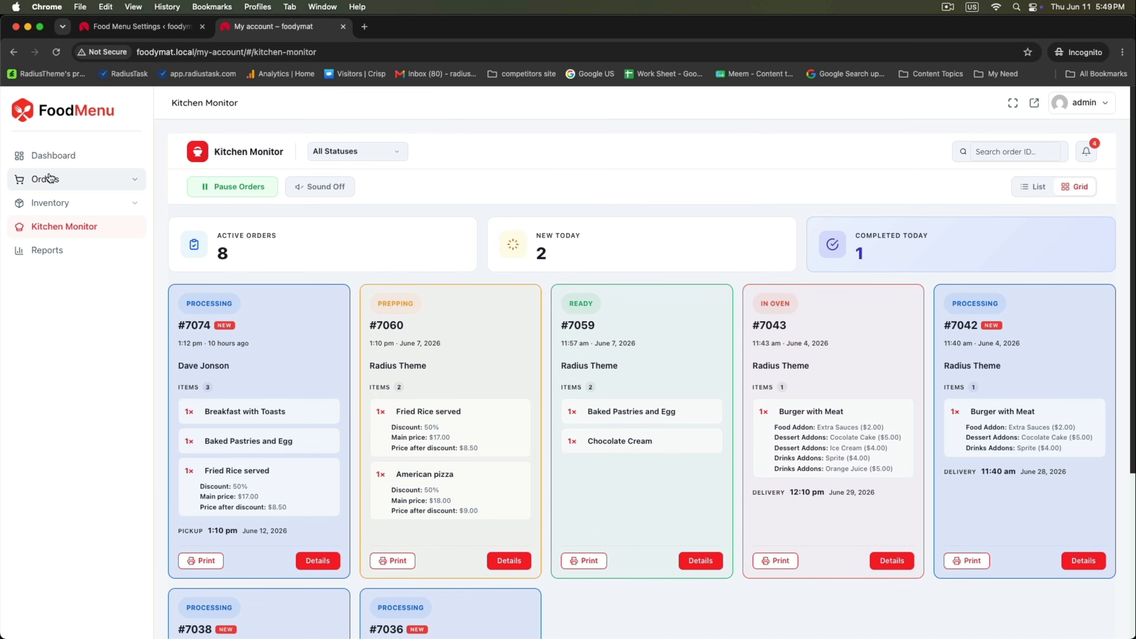
{"action": "double_click", "coordinate": [189, 304]}
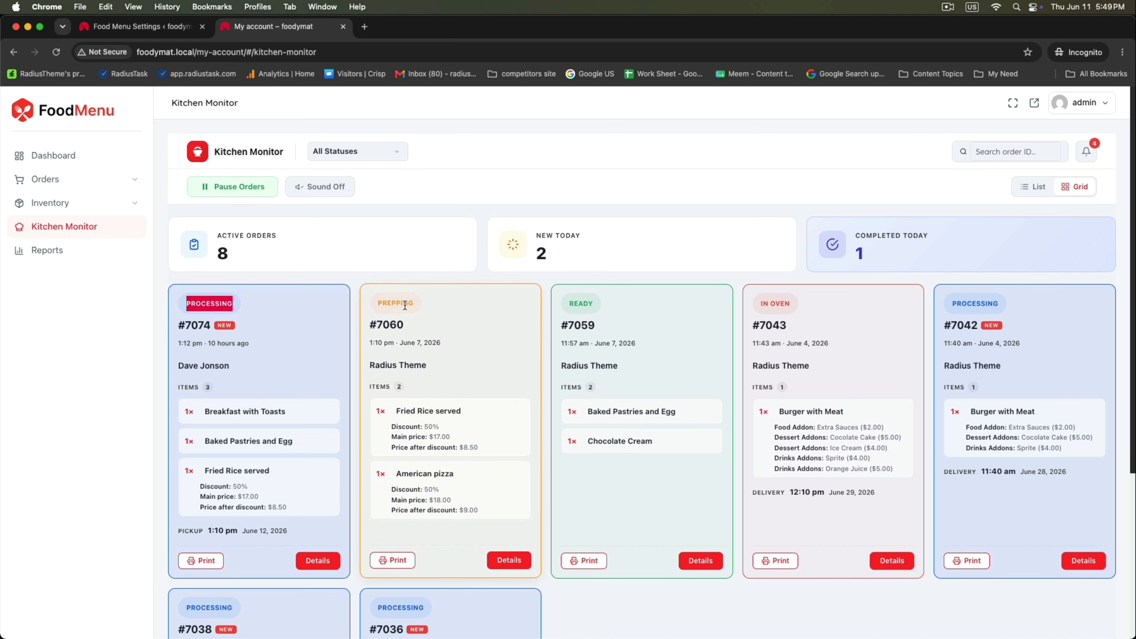
{"action": "left_click_drag", "start_coordinate": [388, 306], "coordinate": [430, 304]}
{"action": "left_click_drag", "start_coordinate": [565, 305], "coordinate": [651, 303]}
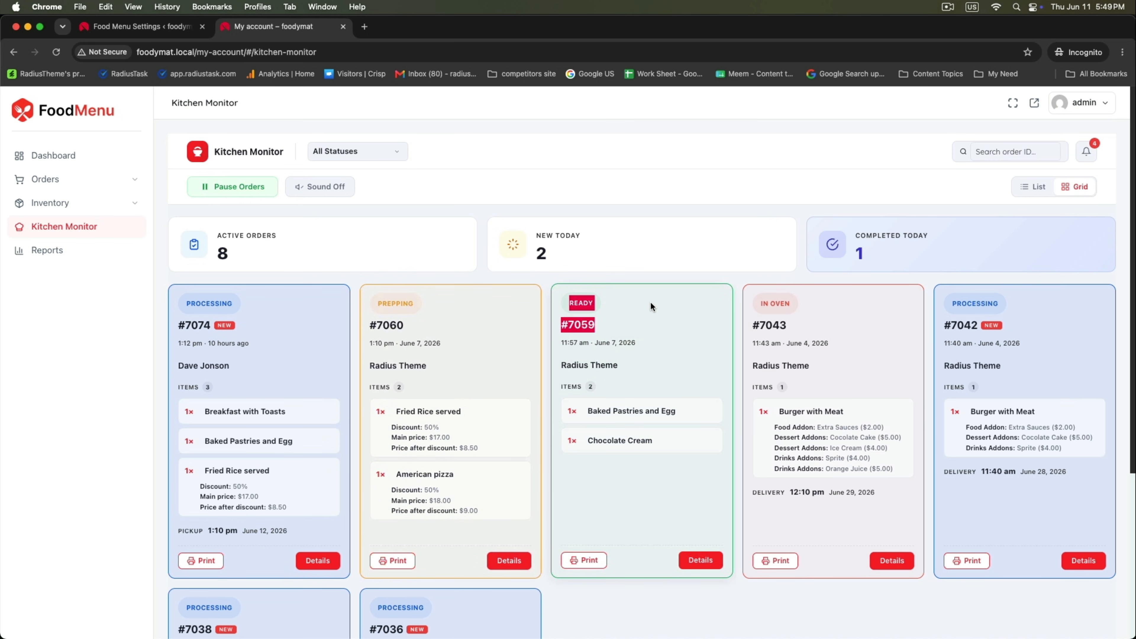
{"action": "left_click", "coordinate": [769, 303]}
{"action": "left_click_drag", "start_coordinate": [968, 303], "coordinate": [1020, 304]}
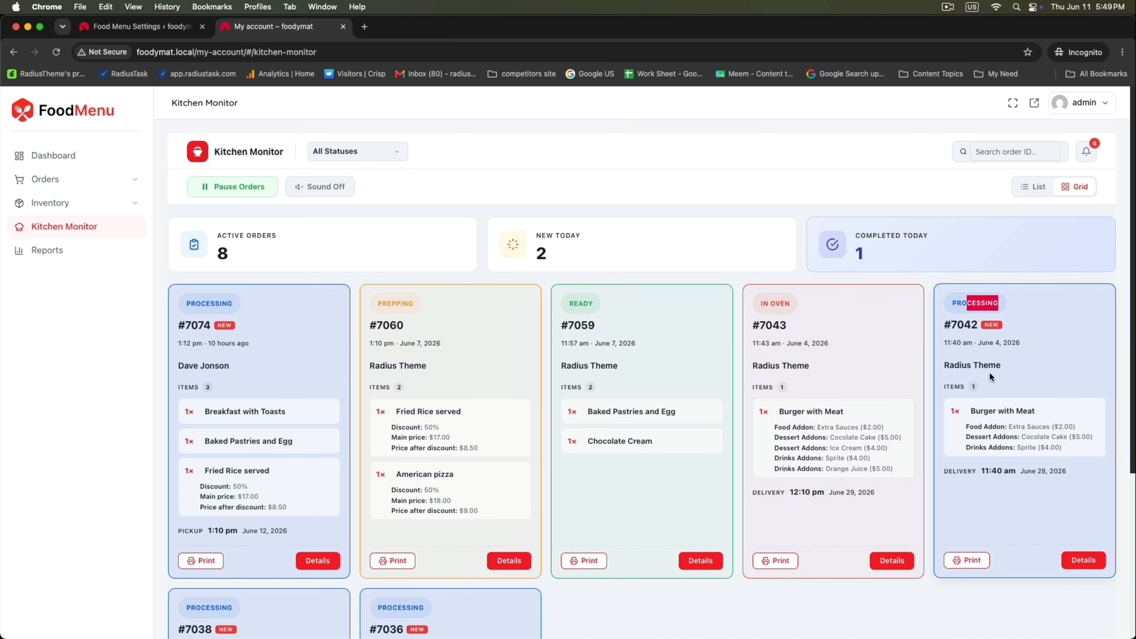
{"action": "left_click_drag", "start_coordinate": [854, 253], "coordinate": [895, 254]}
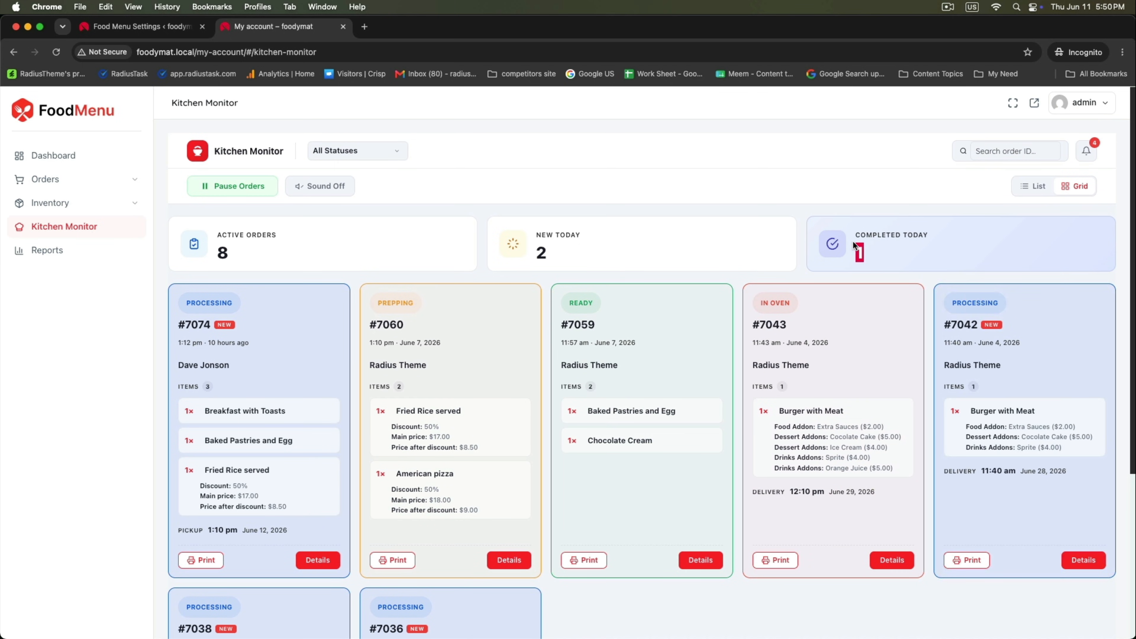
{"action": "scroll", "coordinate": [639, 317], "scroll_direction": "down", "scroll_amount": 4}
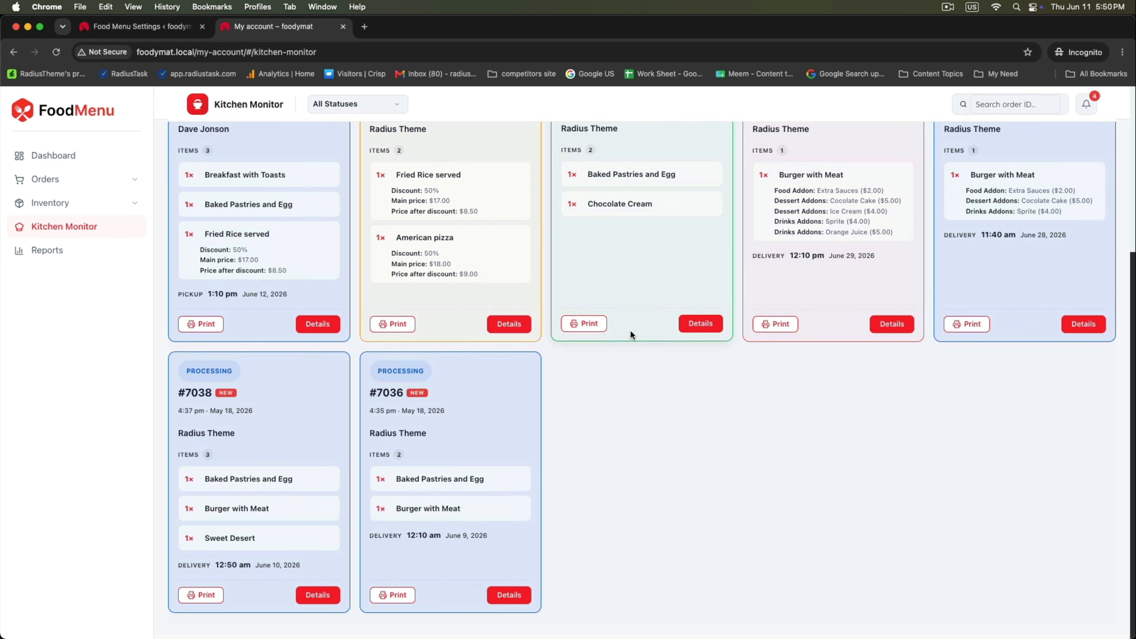
{"action": "scroll", "coordinate": [631, 332], "scroll_direction": "up", "scroll_amount": 4}
{"action": "scroll", "coordinate": [630, 329], "scroll_direction": "up", "scroll_amount": 2}
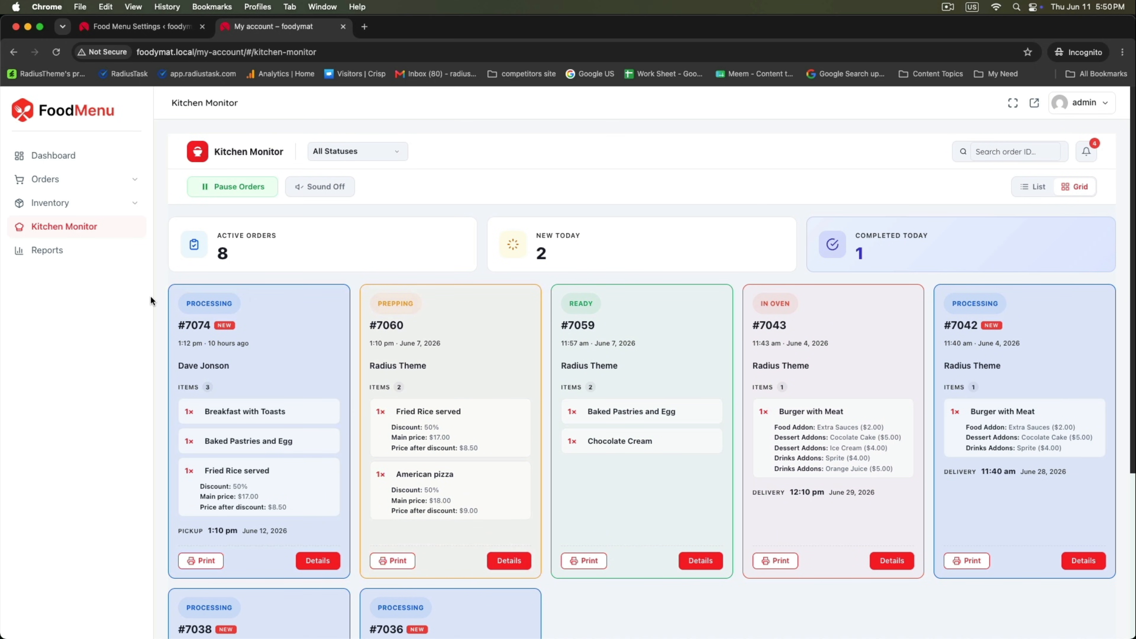
{"action": "scroll", "coordinate": [345, 357], "scroll_direction": "down", "scroll_amount": 2}
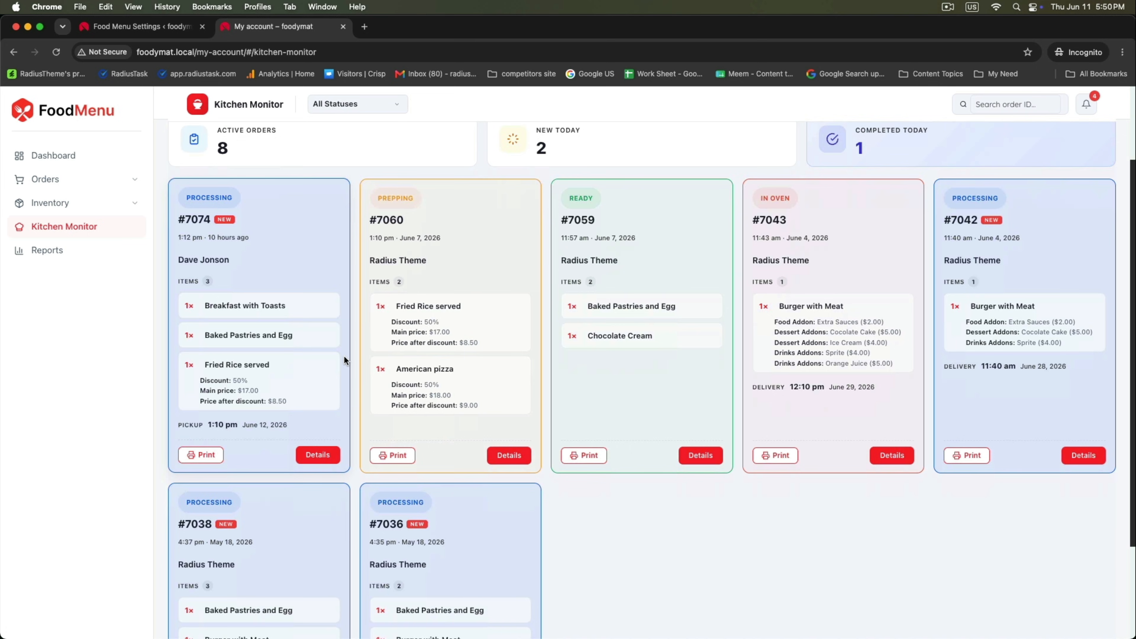
{"action": "scroll", "coordinate": [344, 355], "scroll_direction": "up", "scroll_amount": 2}
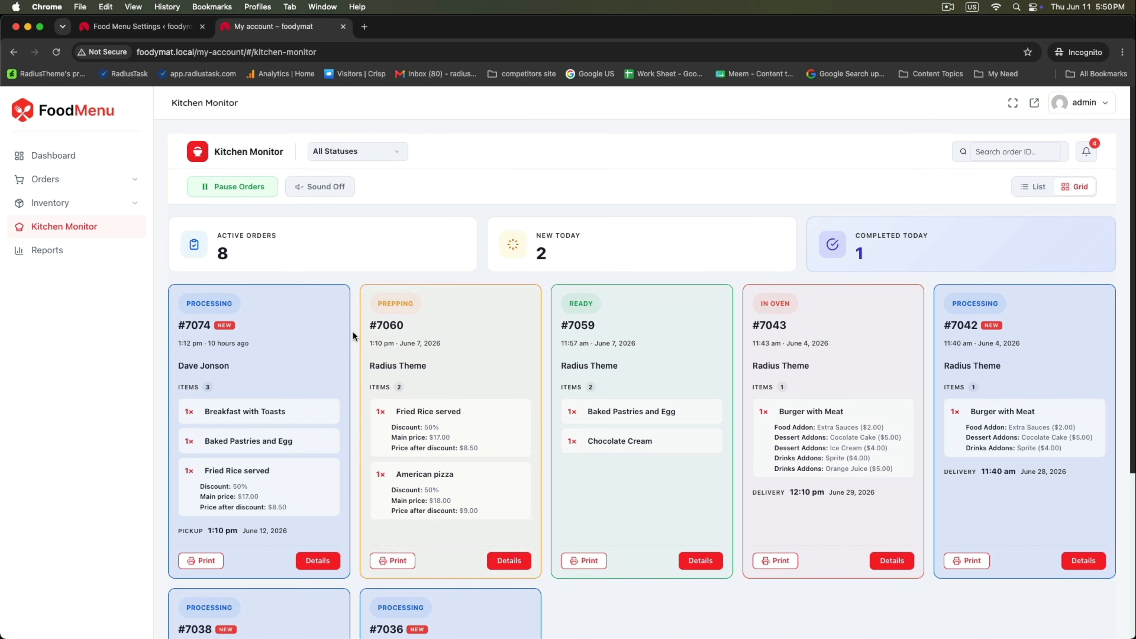
Open the second order in the All Orders list for editing and examine its status timeline and Completed badge
{"action": "left_click", "coordinate": [56, 179]}
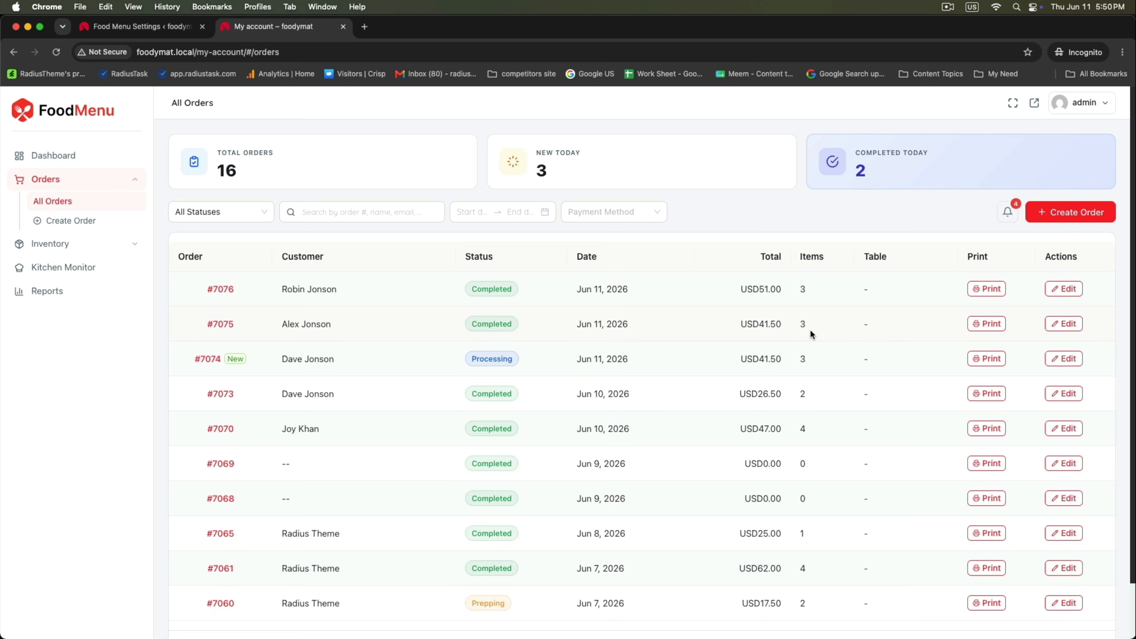
{"action": "left_click", "coordinate": [1054, 326]}
{"action": "scroll", "coordinate": [602, 354], "scroll_direction": "down", "scroll_amount": 5}
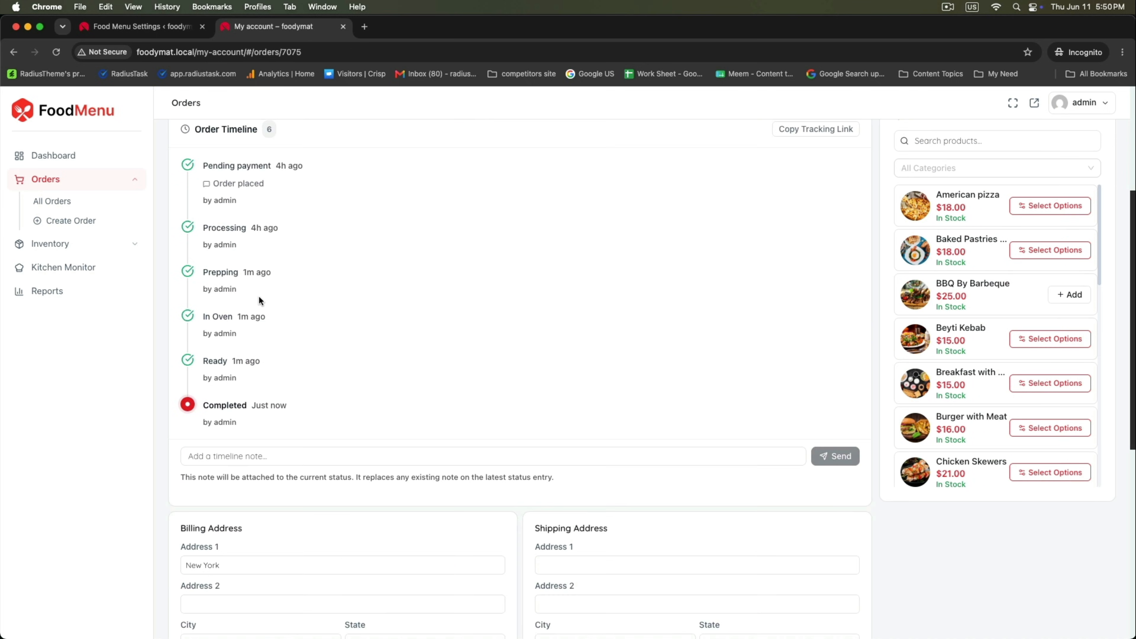
{"action": "scroll", "coordinate": [245, 313], "scroll_direction": "up", "scroll_amount": 3}
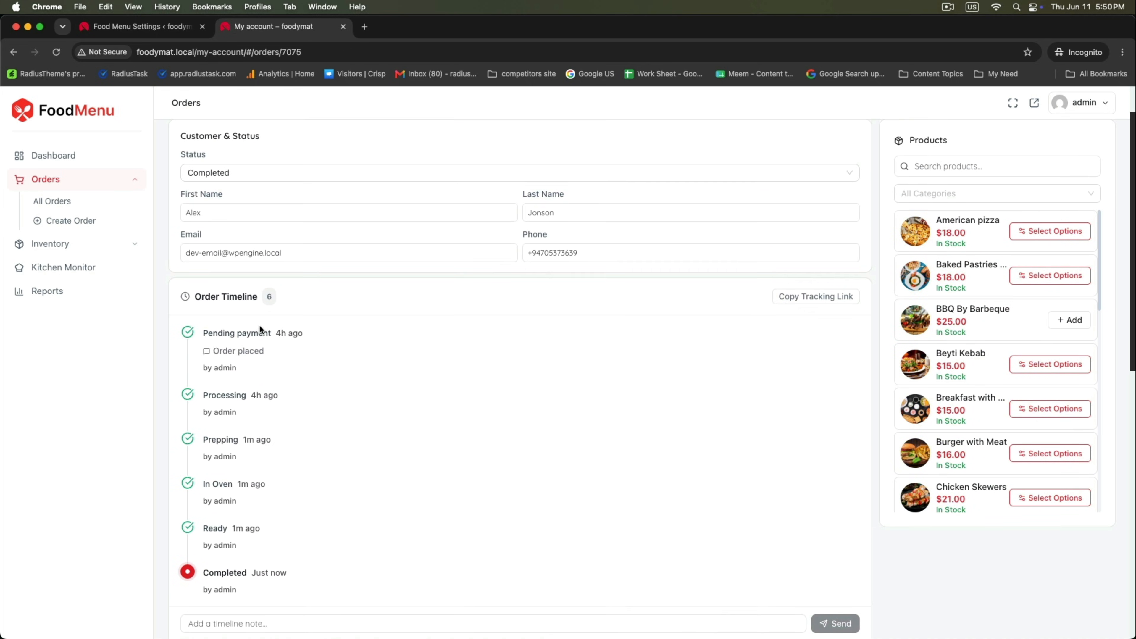
{"action": "scroll", "coordinate": [241, 354], "scroll_direction": "down", "scroll_amount": 4}
{"action": "scroll", "coordinate": [259, 369], "scroll_direction": "up", "scroll_amount": 5}
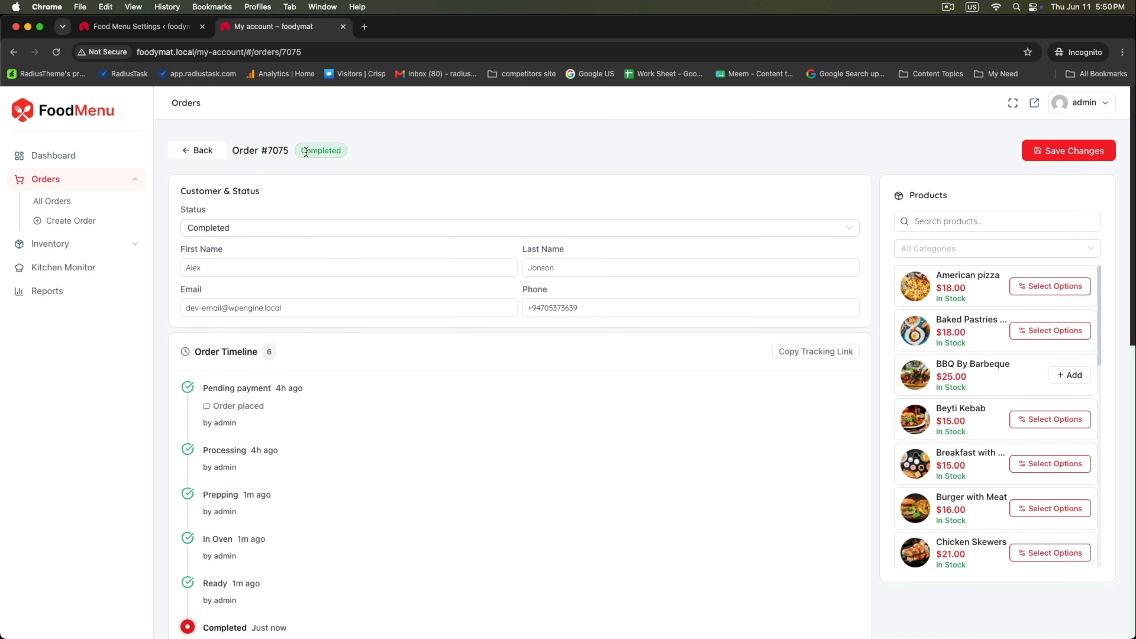
{"action": "left_click_drag", "start_coordinate": [306, 151], "coordinate": [364, 154]}
Return to the Kitchen Monitor and look through the remaining active order cards
{"action": "left_click", "coordinate": [31, 271]}
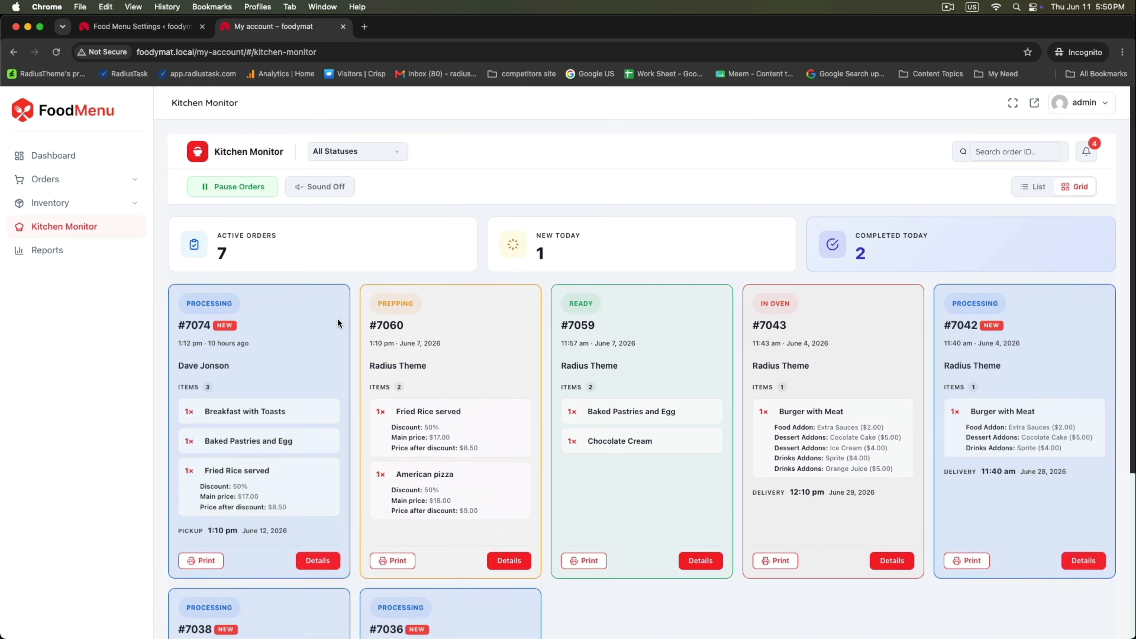
{"action": "scroll", "coordinate": [802, 373], "scroll_direction": "down", "scroll_amount": 5}
{"action": "scroll", "coordinate": [803, 373], "scroll_direction": "up", "scroll_amount": 5}
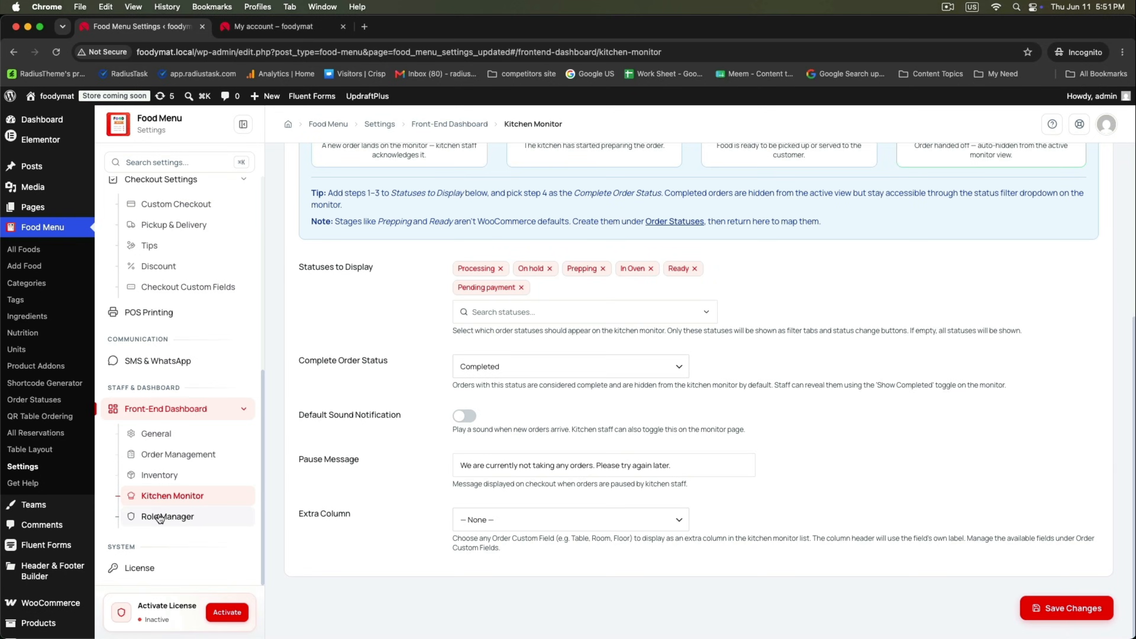
Open the Role Manager settings in the plugin's admin page and reselect staff user #2 for the permission entry
{"action": "left_click", "coordinate": [160, 517]}
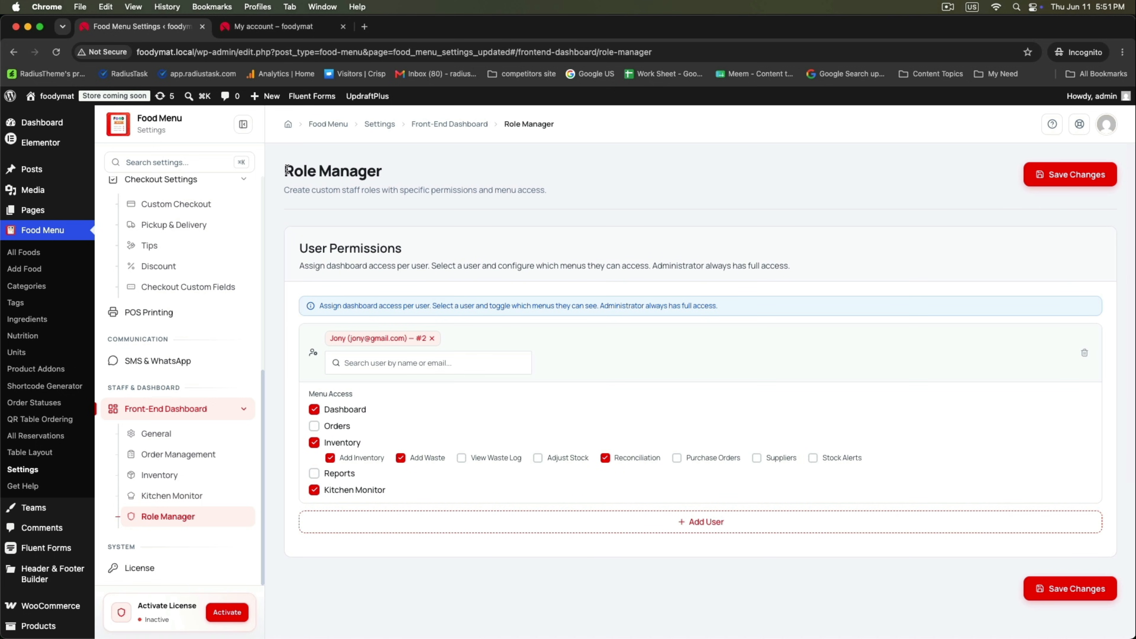
{"action": "left_click_drag", "start_coordinate": [286, 170], "coordinate": [457, 182]}
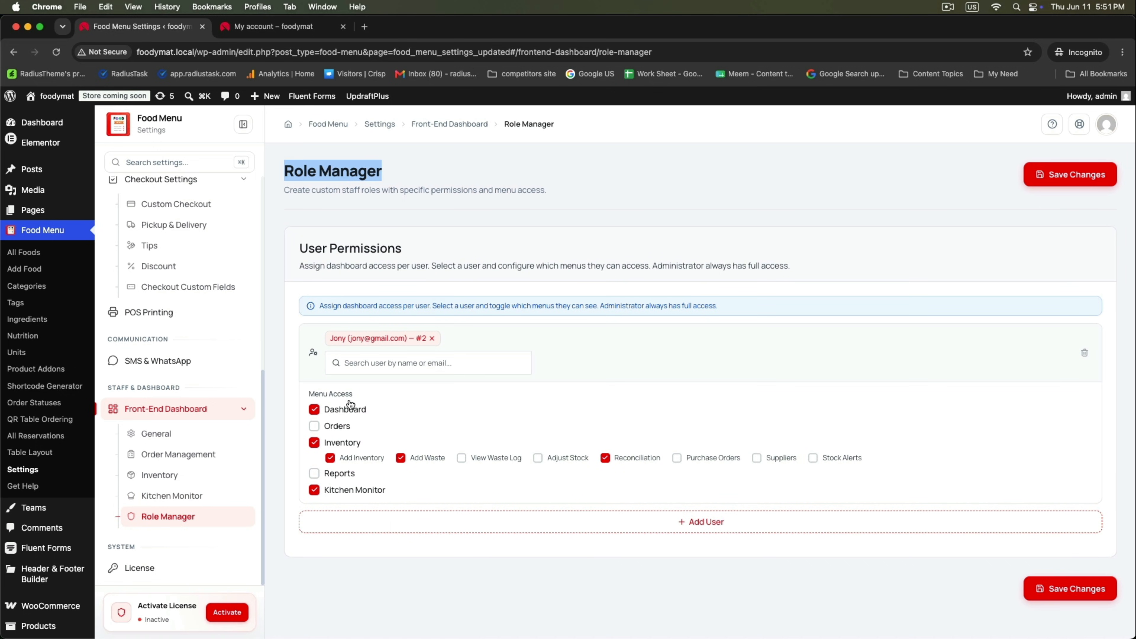
{"action": "left_click", "coordinate": [431, 339]}
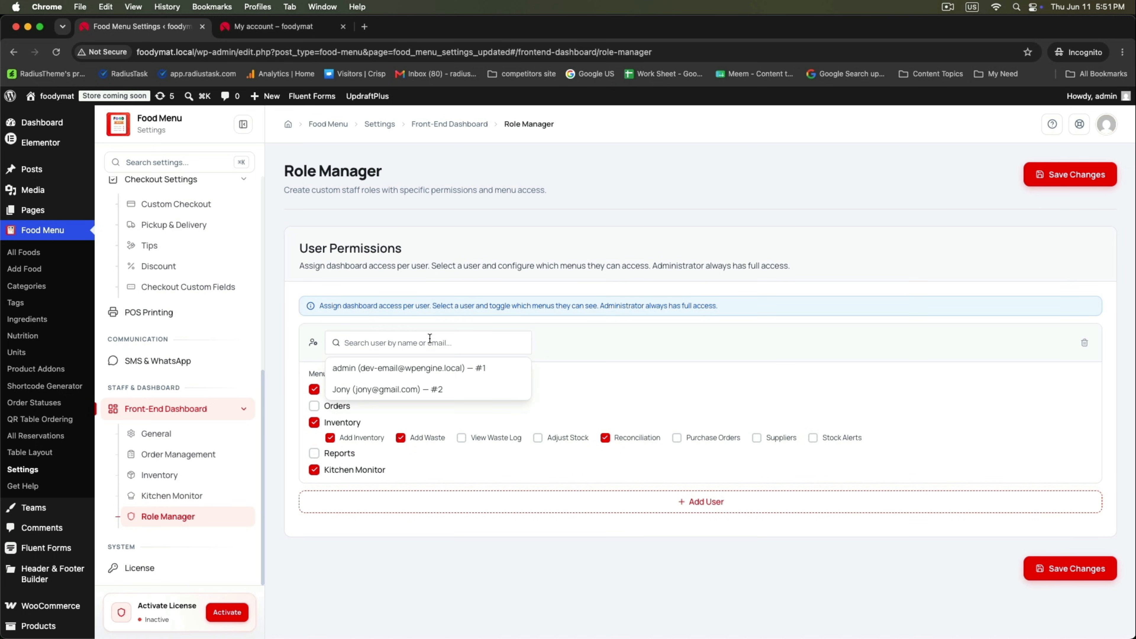
{"action": "left_click", "coordinate": [369, 389]}
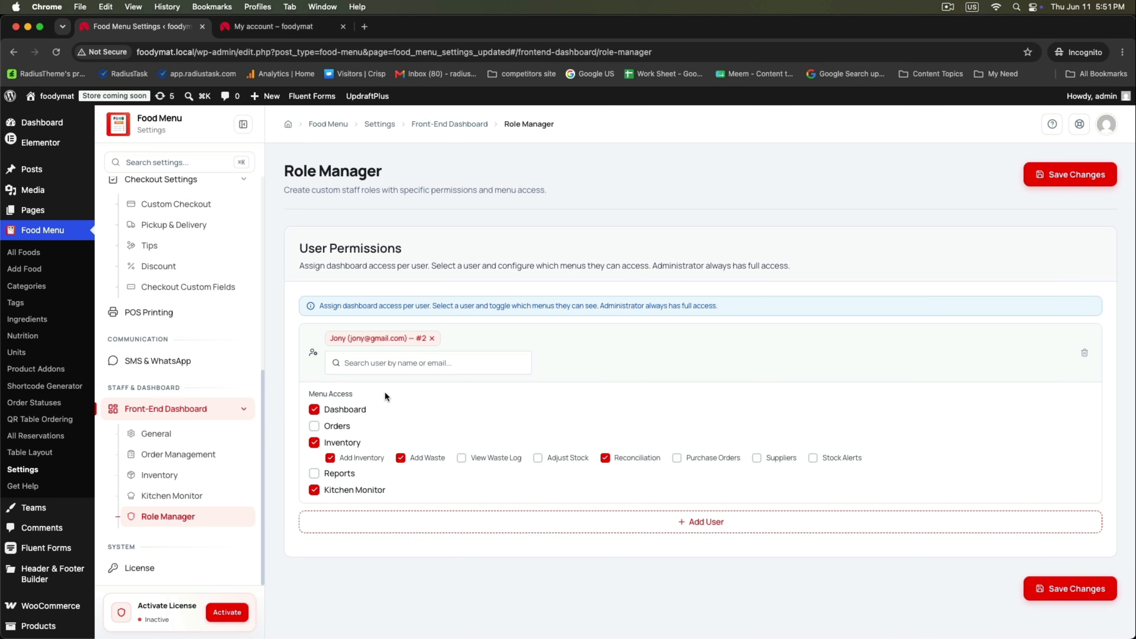
Remove the staff user's Kitchen Monitor access and reset the Inventory access so none of its sub-permissions remain selected
{"action": "left_click", "coordinate": [314, 490]}
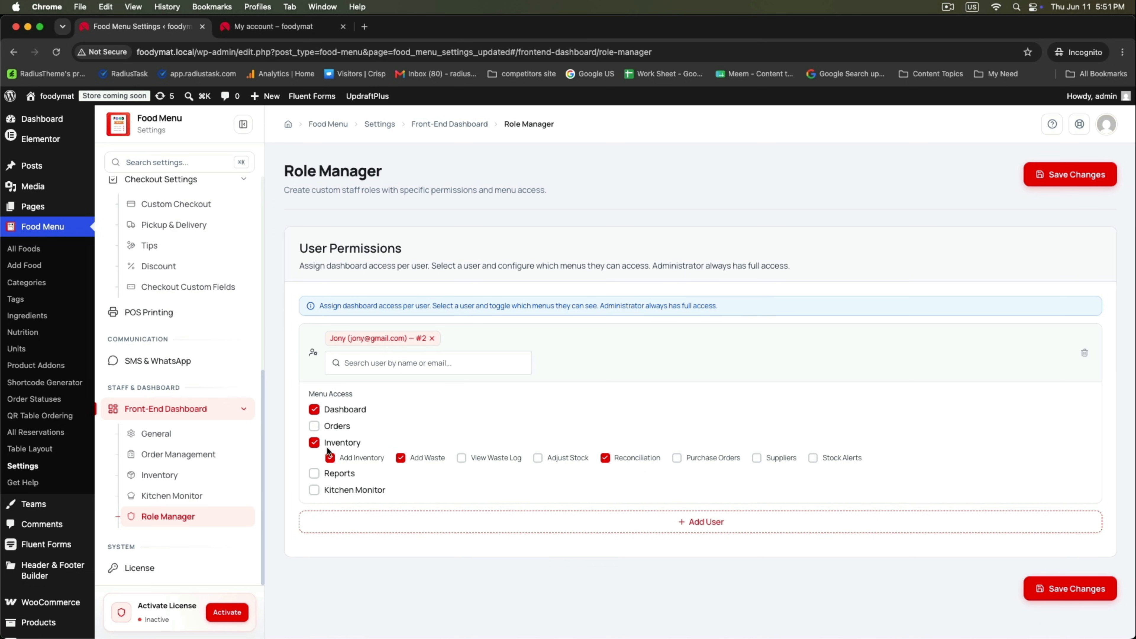
{"action": "left_click", "coordinate": [316, 444]}
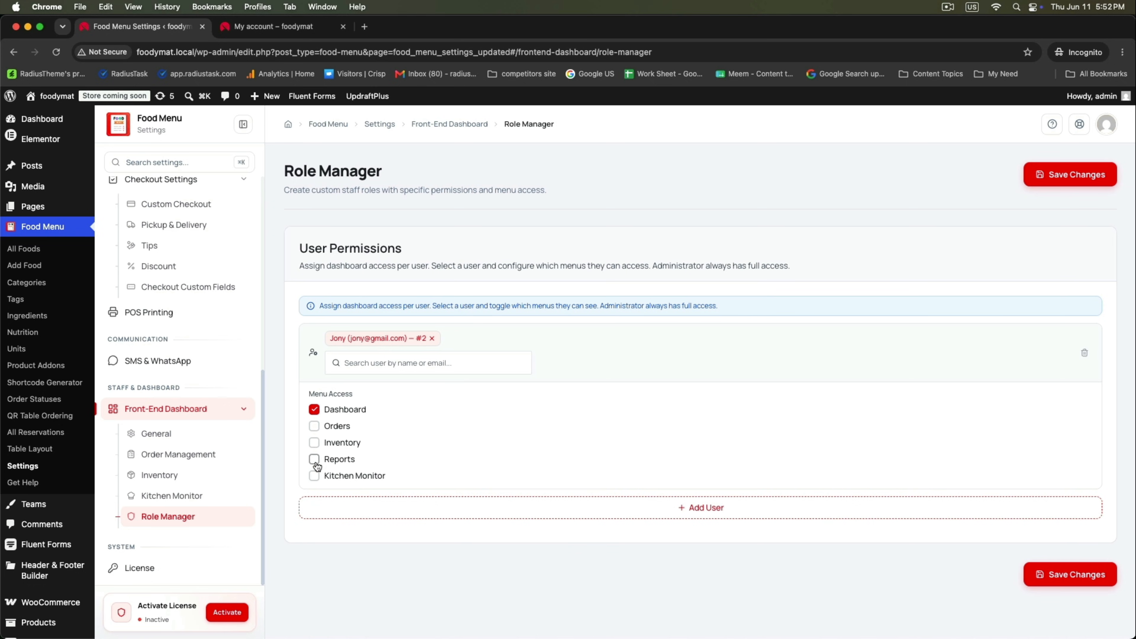
{"action": "left_click", "coordinate": [315, 443]}
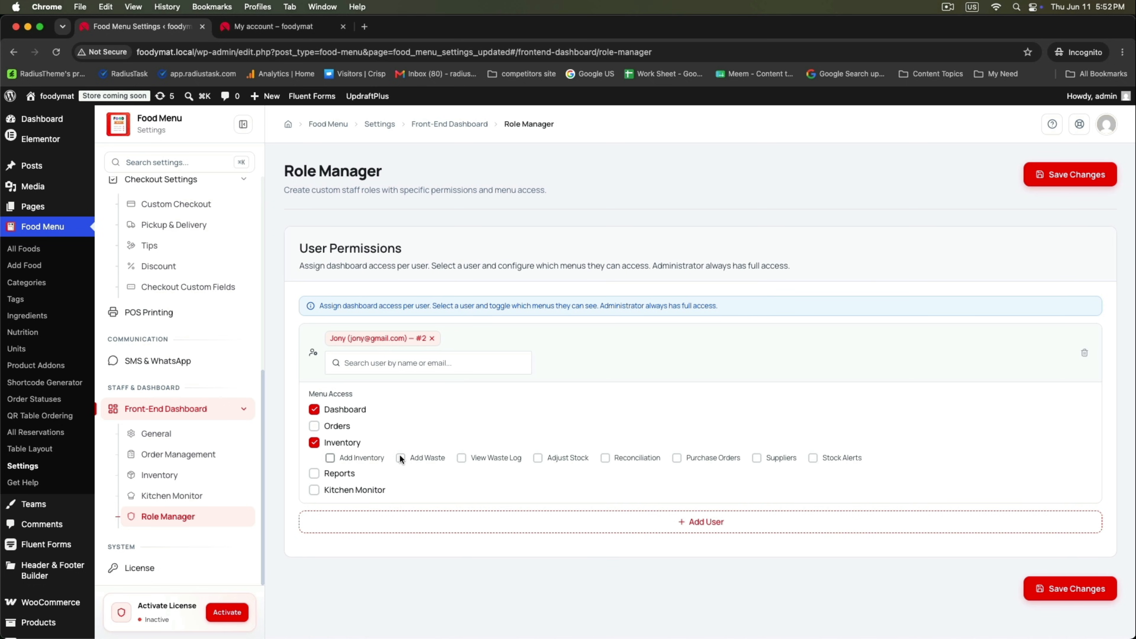
Grant the staff user the Add Inventory, Add Waste, Purchase Orders and Stock Alerts permissions and save the changes
{"action": "left_click", "coordinate": [331, 459]}
{"action": "left_click", "coordinate": [400, 458]}
{"action": "left_click", "coordinate": [678, 463]}
{"action": "left_click", "coordinate": [814, 458]}
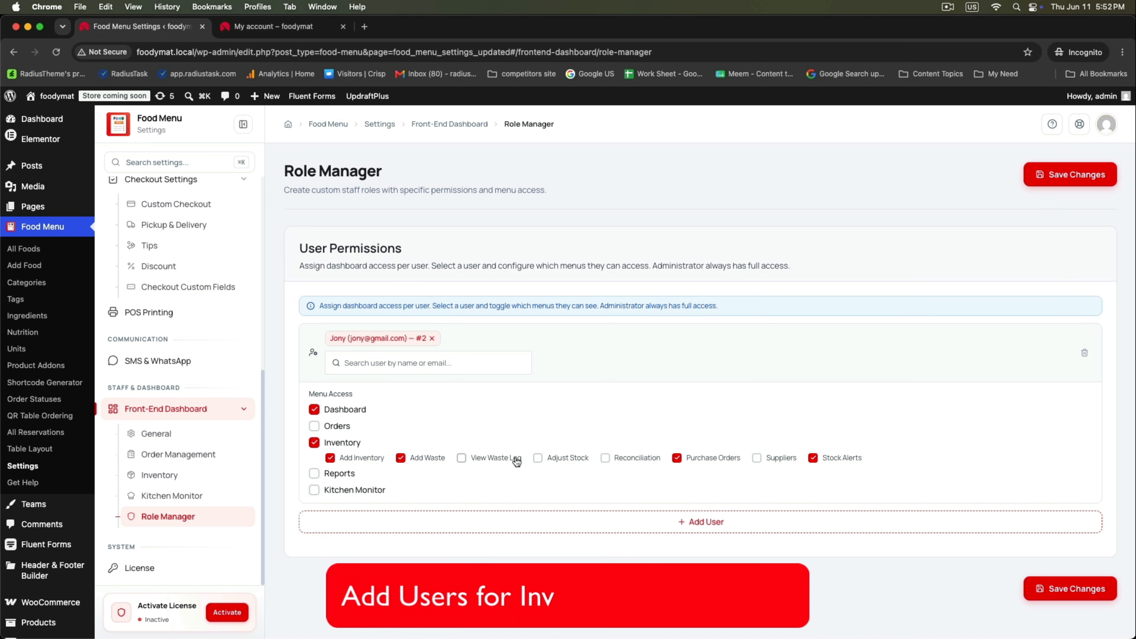
{"action": "left_click", "coordinate": [1053, 587]}
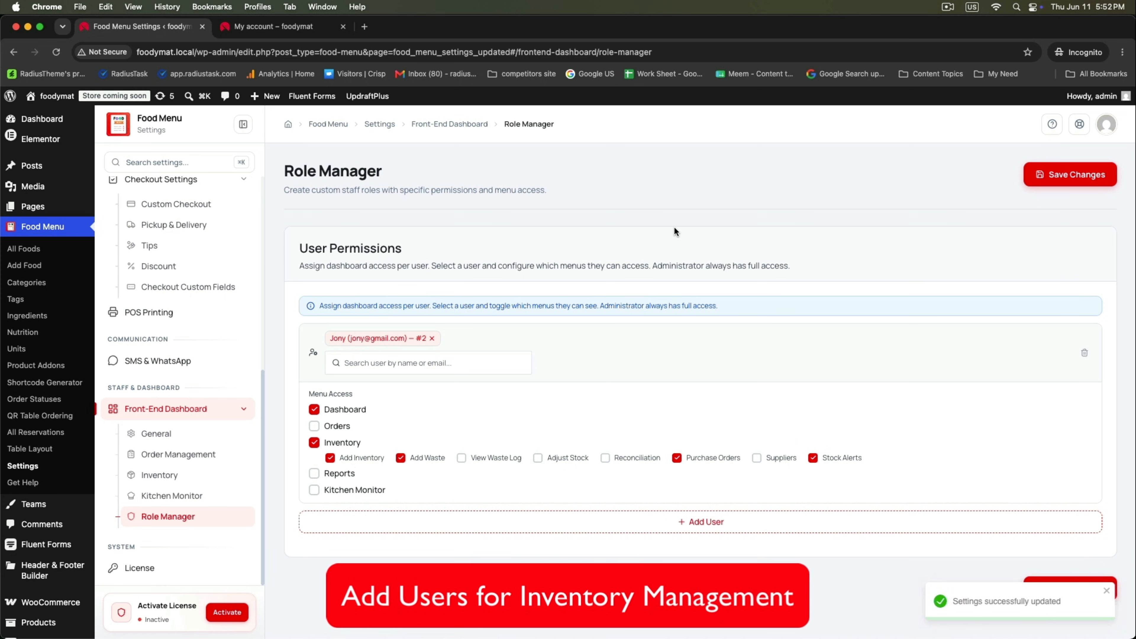
Copy the front-end dashboard address foodymat.local/my-account/ and load it in Safari
{"action": "left_click", "coordinate": [280, 32]}
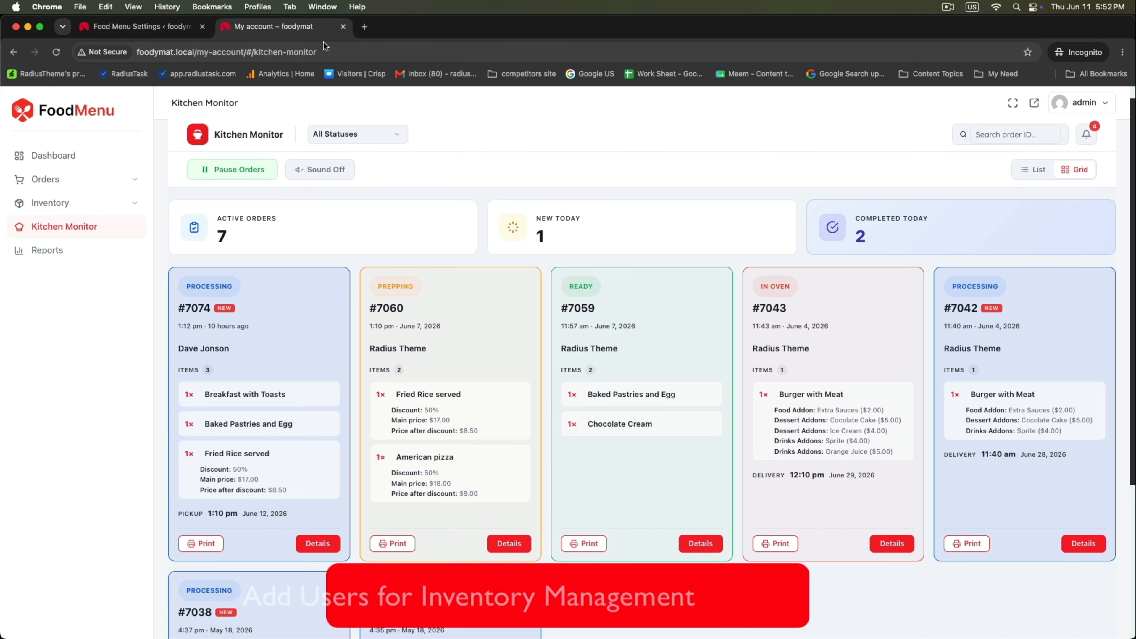
{"action": "left_click_drag", "start_coordinate": [247, 52], "coordinate": [44, 40]}
{"action": "key", "text": "super+c"}
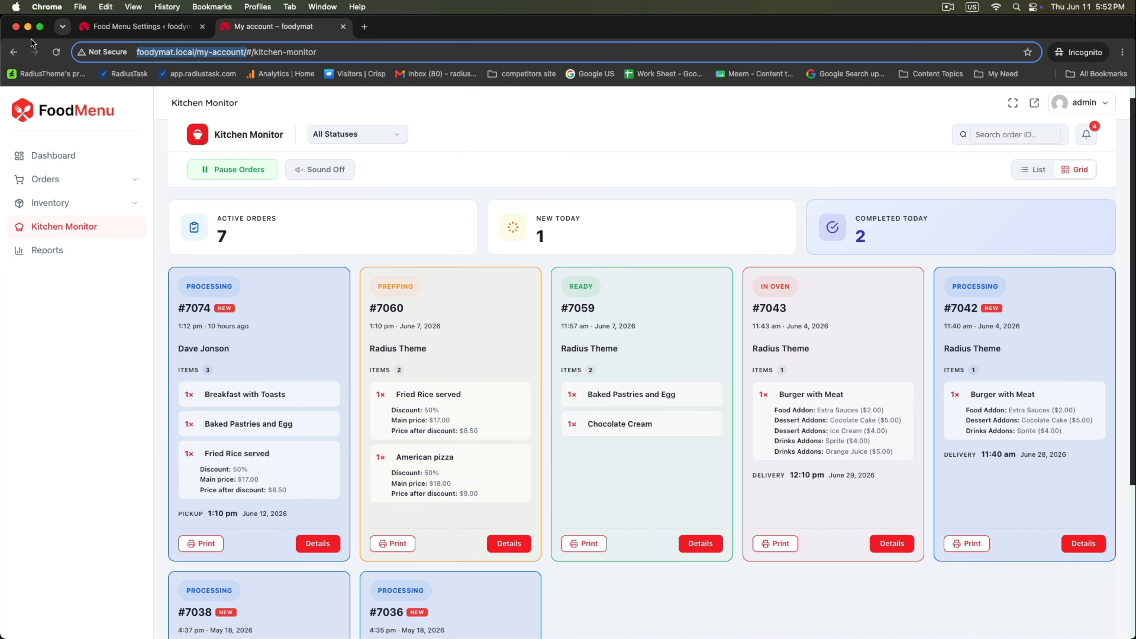
{"action": "left_click", "coordinate": [540, 134]}
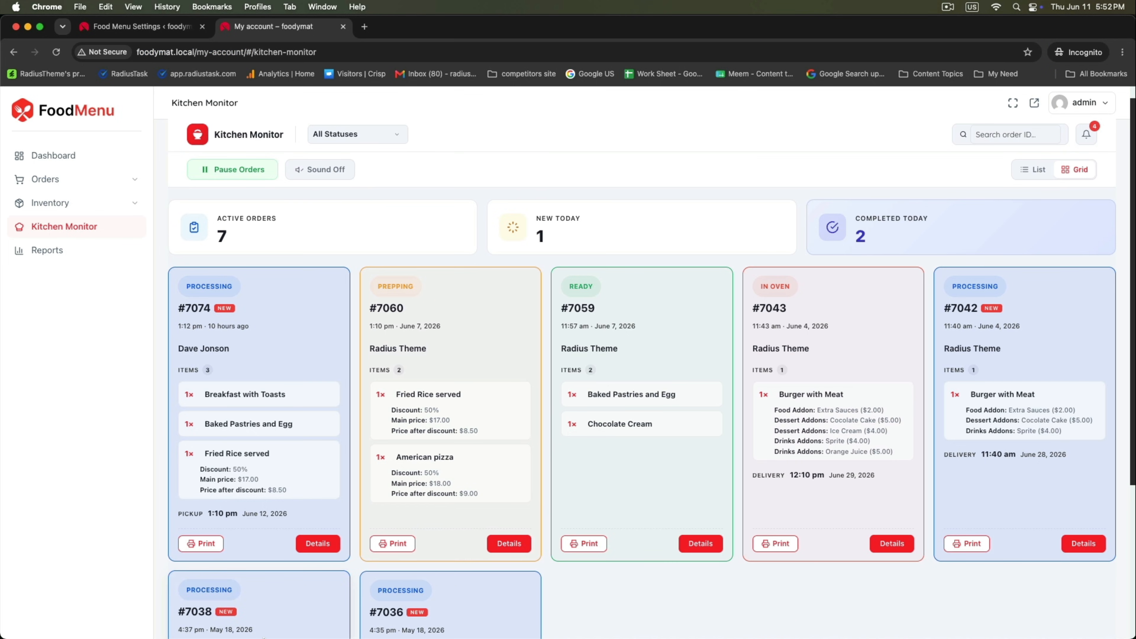
{"action": "left_click", "coordinate": [266, 621]}
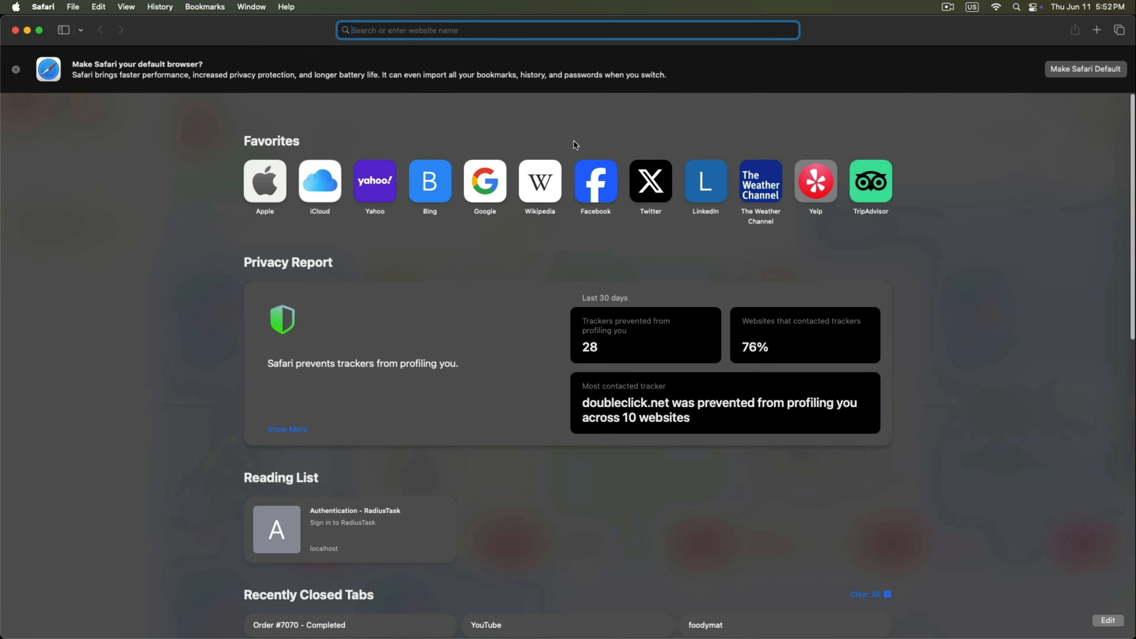
{"action": "key", "text": "super+v"}
{"action": "key", "text": "Return"}
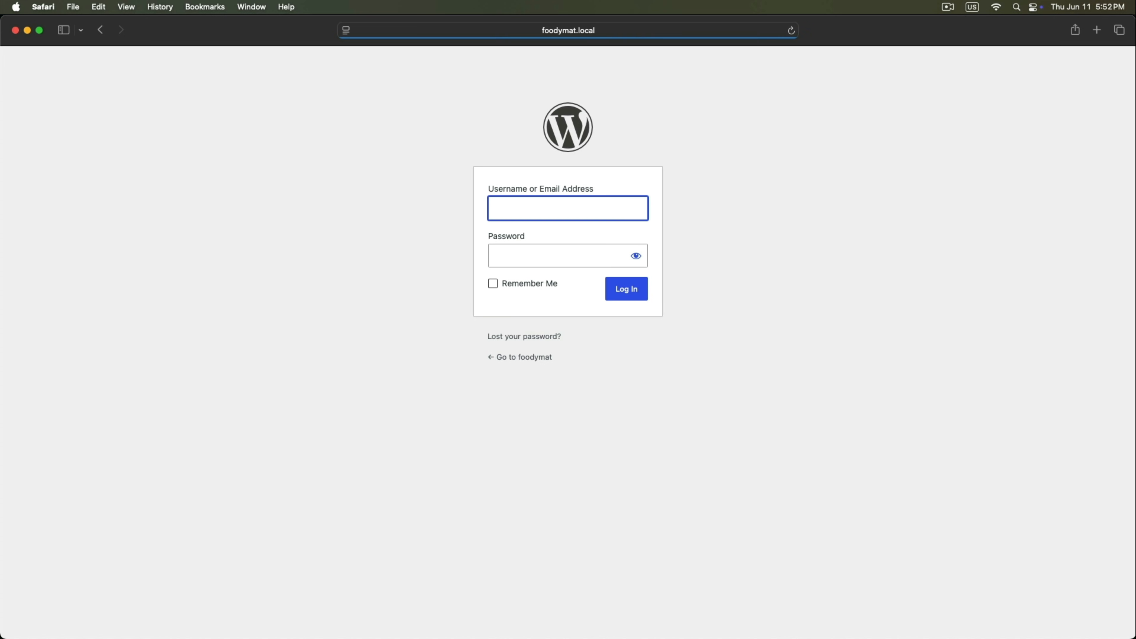
Log in with the staff user's username and account password, and decline saving the password
{"action": "key", "text": "Tab"}
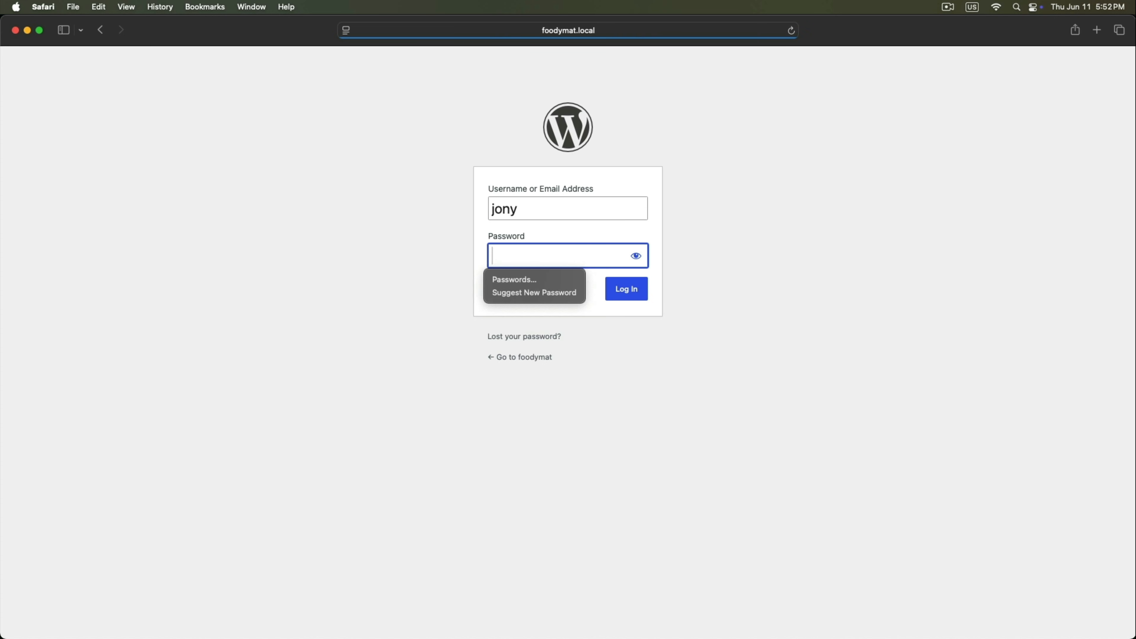
{"action": "type", "text": "j"}
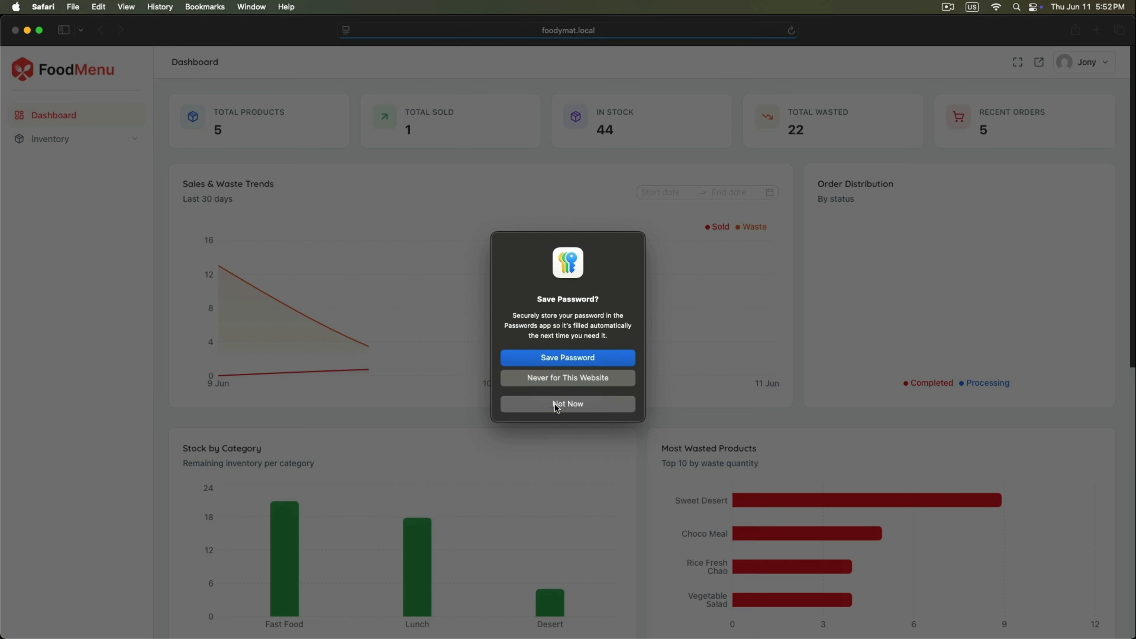
{"action": "left_click", "coordinate": [557, 405]}
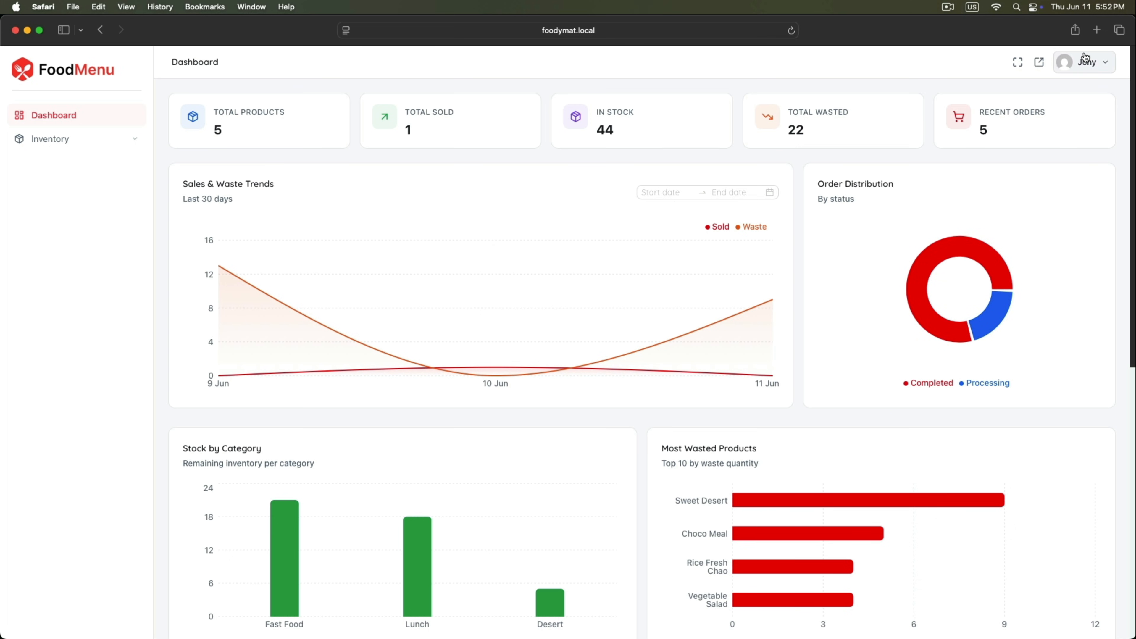
Check the Dashboard and the Inventory section with its submenu available to the staff user
{"action": "left_click", "coordinate": [47, 140]}
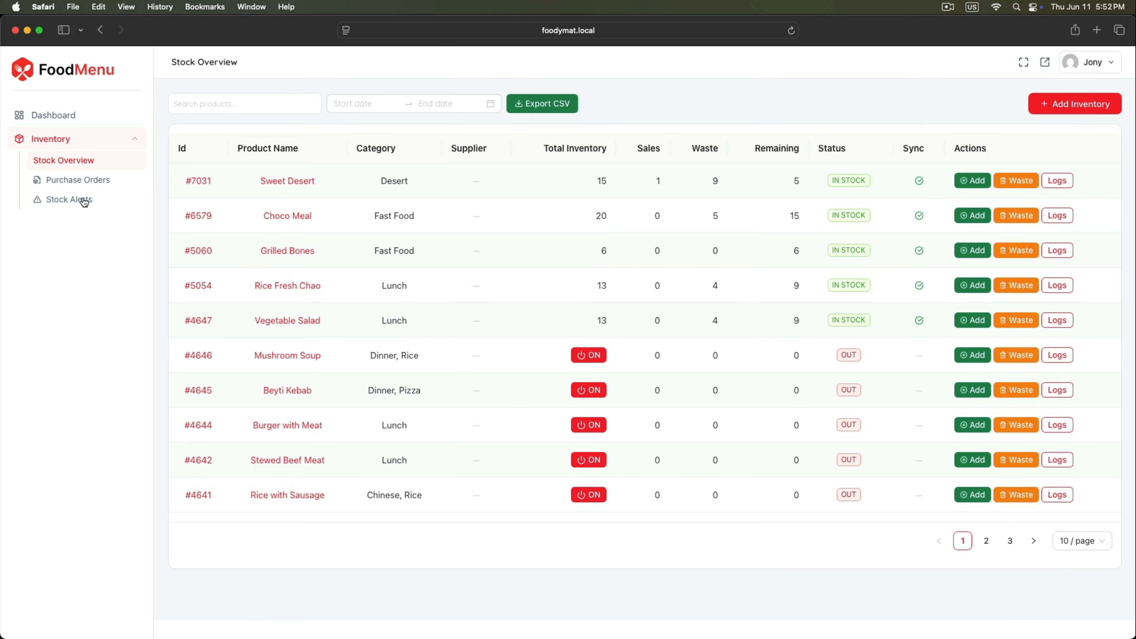
{"action": "left_click", "coordinate": [70, 115]}
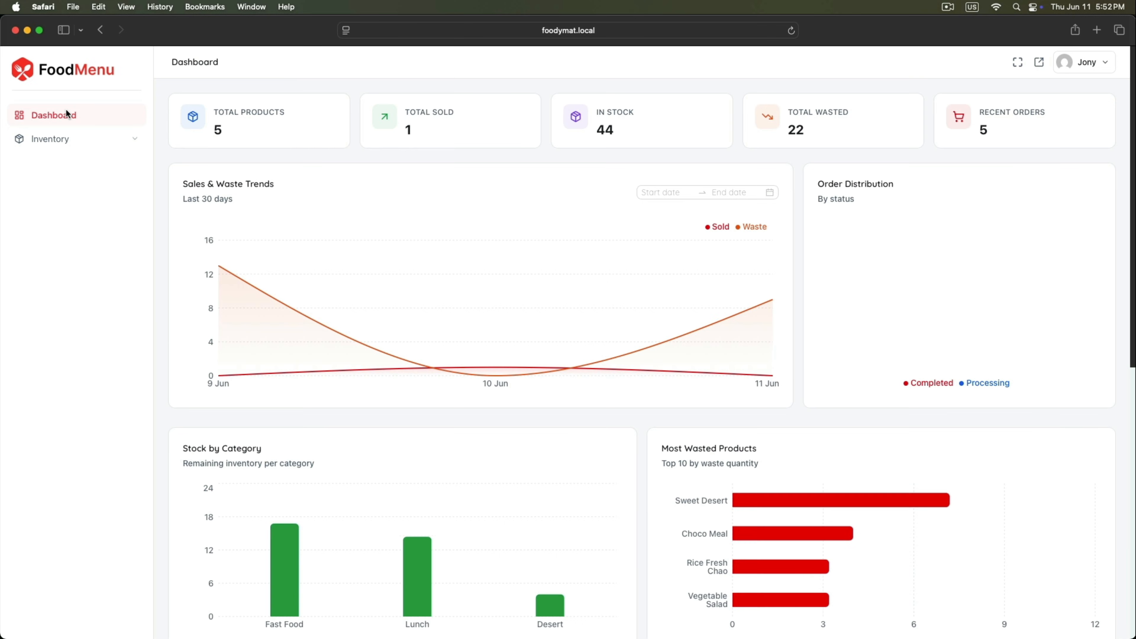
{"action": "left_click", "coordinate": [37, 138]}
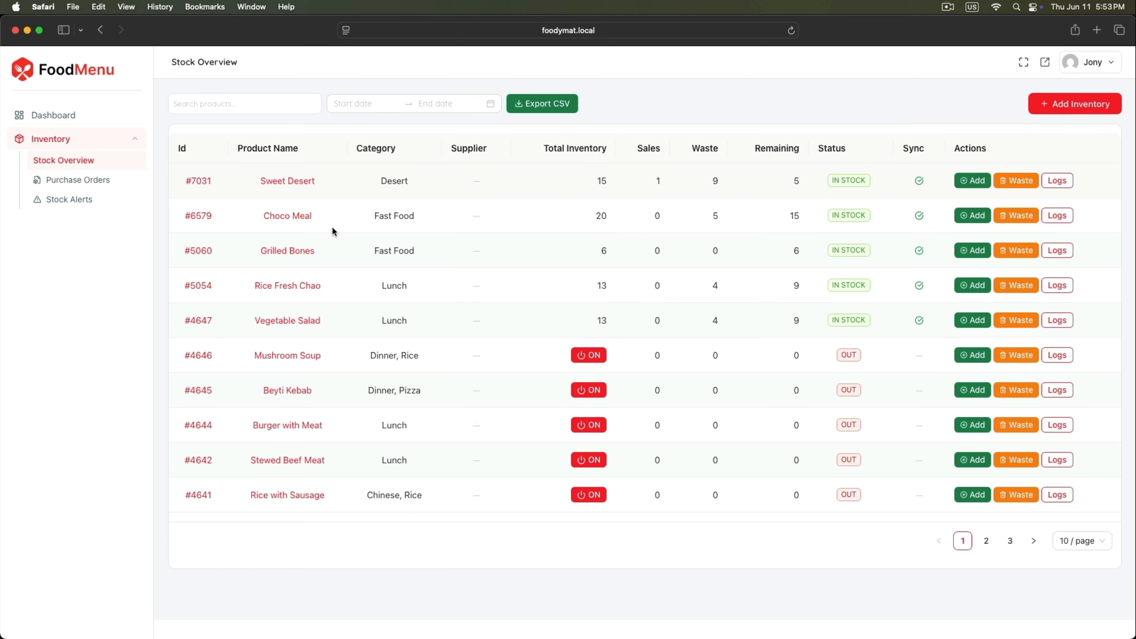
Back in Chrome's Role Manager, replace the staff user's Inventory access with Orders, allowing View, Edit and Create Orders, and save
{"action": "left_click", "coordinate": [27, 30]}
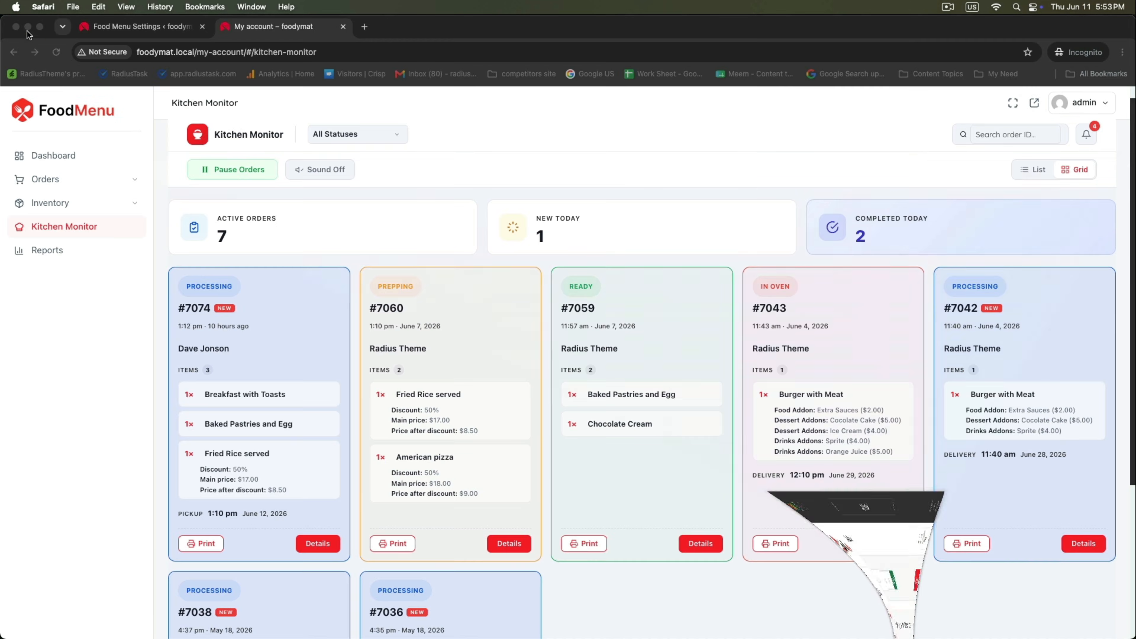
{"action": "left_click", "coordinate": [164, 28]}
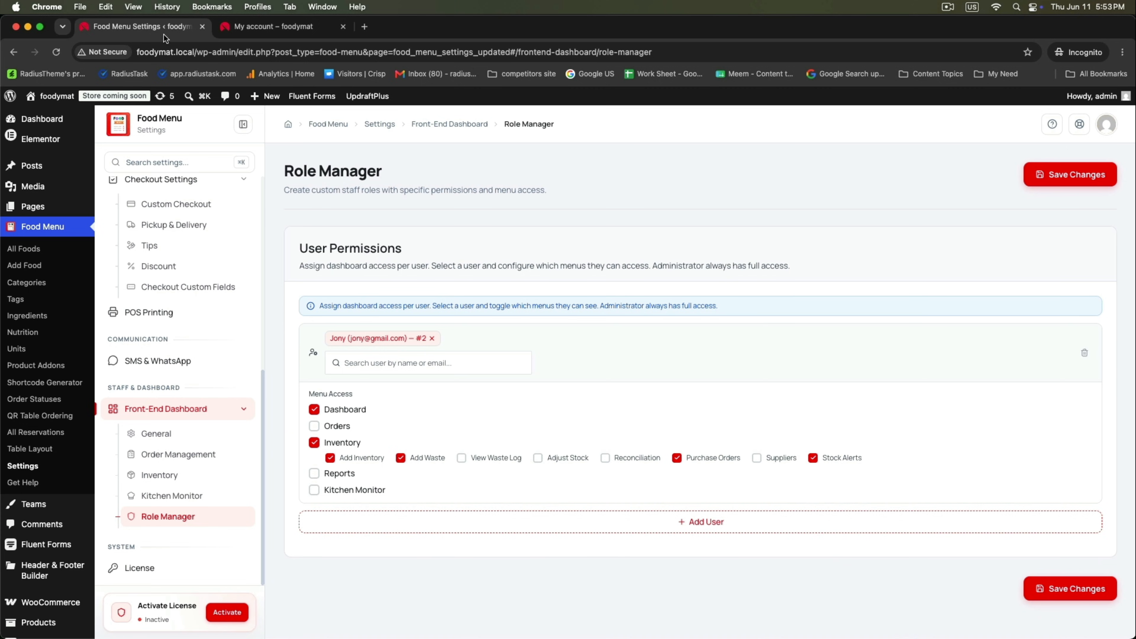
{"action": "left_click", "coordinate": [314, 442]}
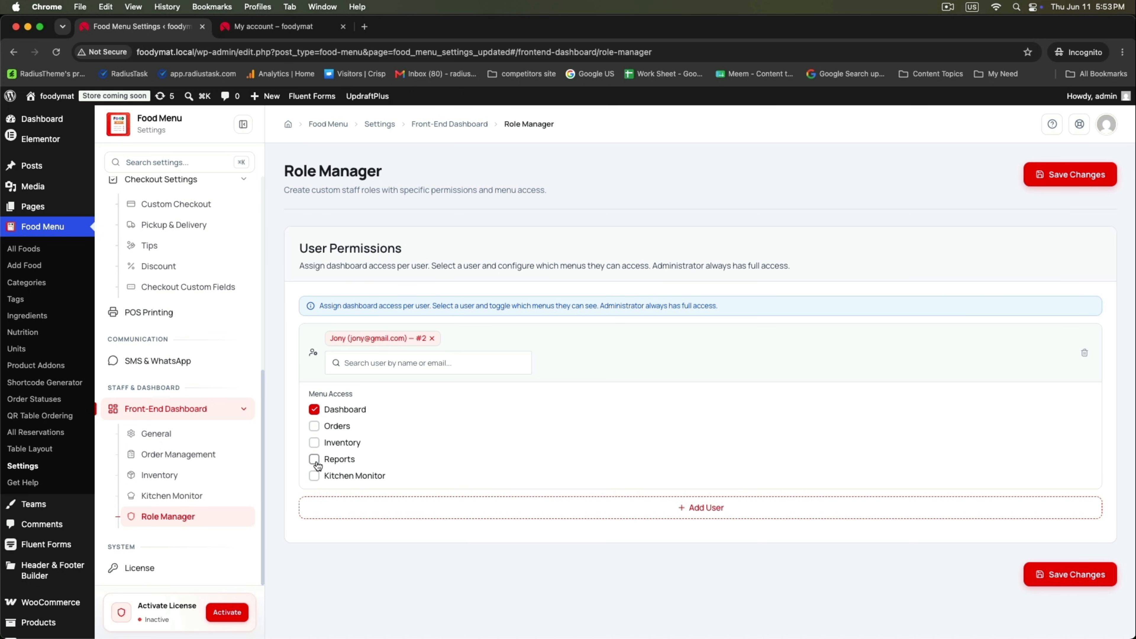
{"action": "left_click", "coordinate": [314, 427]}
{"action": "left_click", "coordinate": [330, 442]}
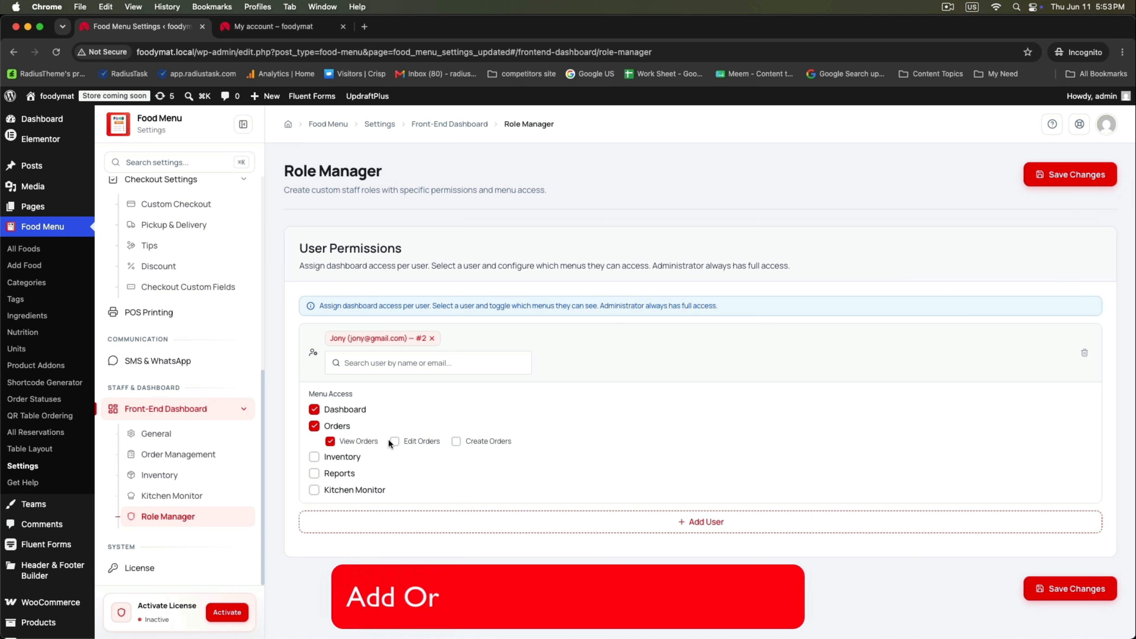
{"action": "left_click", "coordinate": [457, 441]}
{"action": "left_click", "coordinate": [394, 442]}
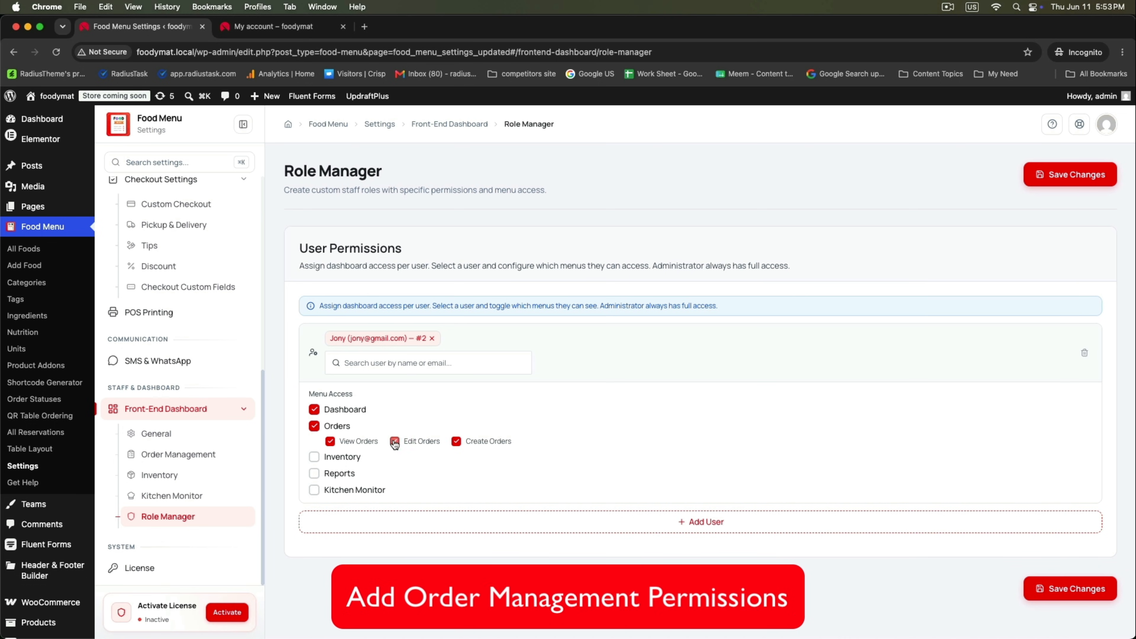
{"action": "left_click", "coordinate": [1065, 588]}
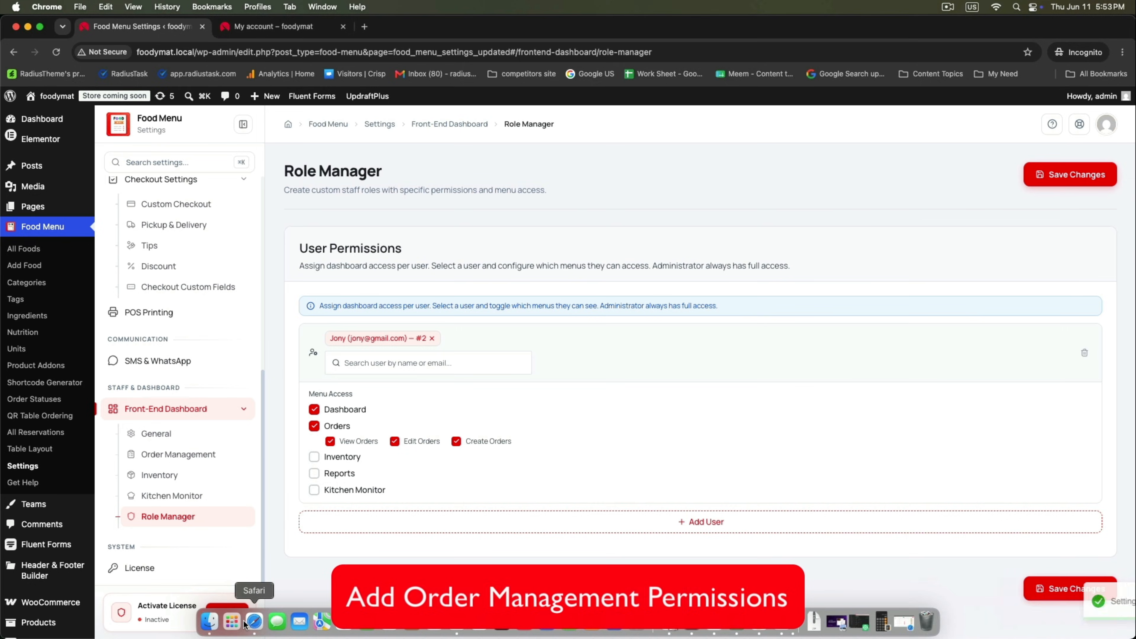
Reload the staff user's dashboard in Safari and open the All Orders list to check the order access
{"action": "left_click", "coordinate": [268, 609]}
{"action": "right_click", "coordinate": [123, 301]}
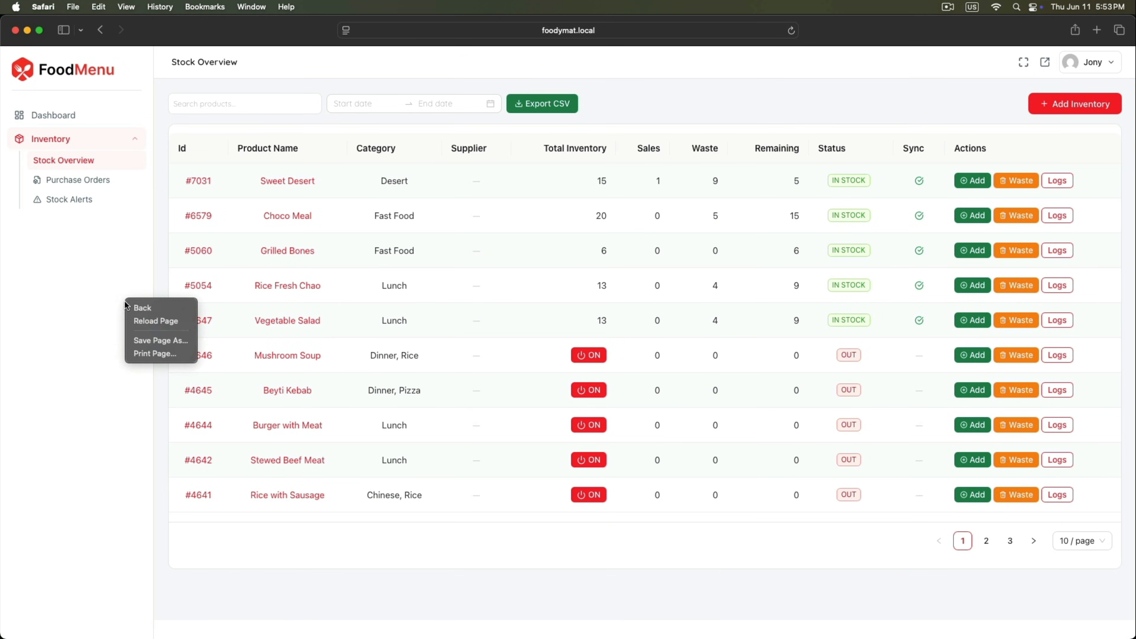
{"action": "left_click", "coordinate": [148, 322]}
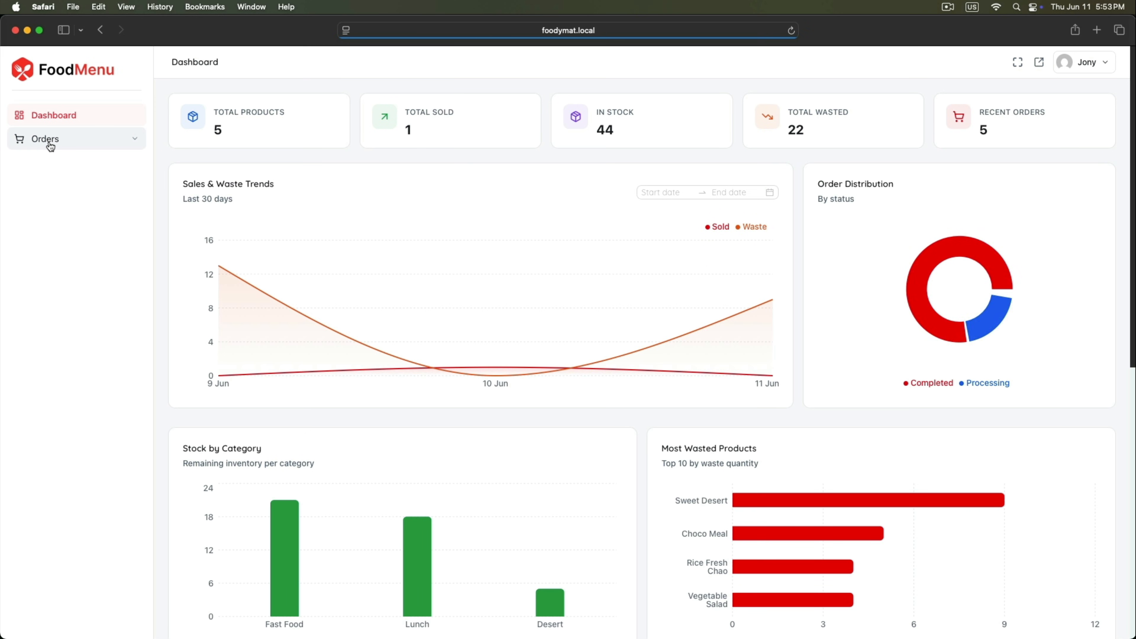
{"action": "left_click", "coordinate": [49, 142]}
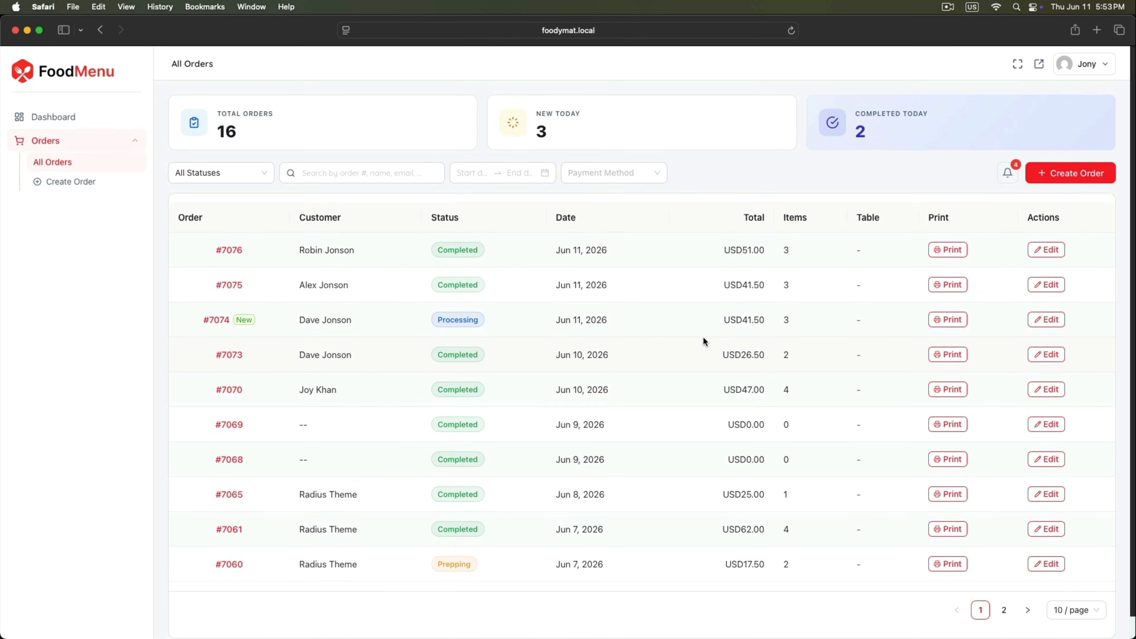
Check the staff user's Create Order form by adding BBQ By Barbeque, and return to the All Orders list without creating the order
{"action": "left_click", "coordinate": [50, 179]}
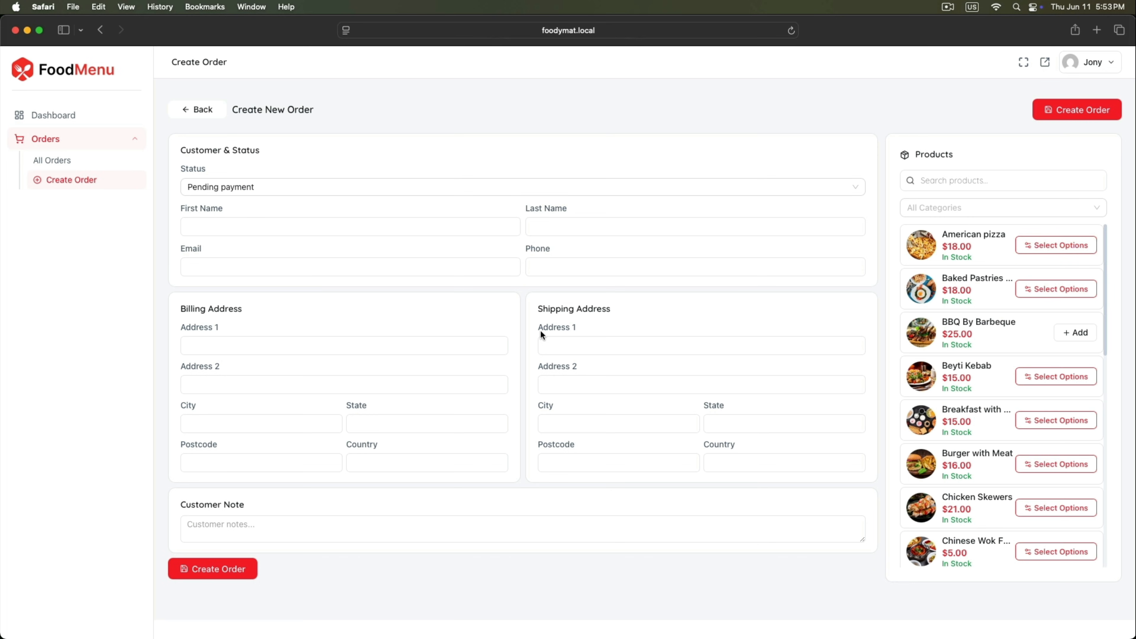
{"action": "left_click", "coordinate": [1069, 334]}
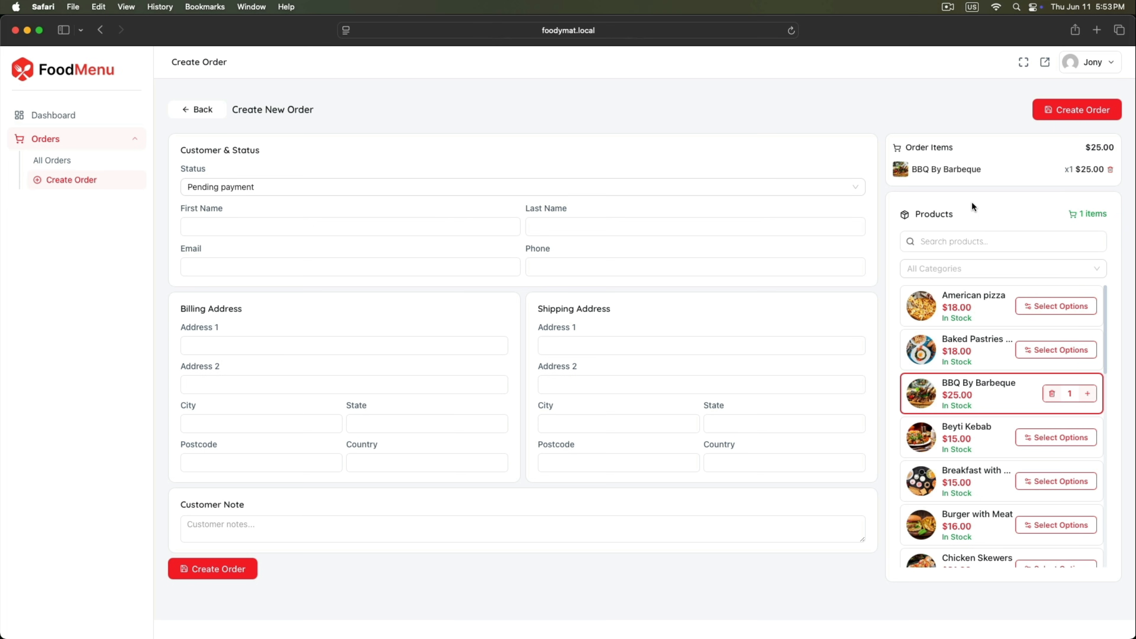
{"action": "left_click", "coordinate": [37, 161]}
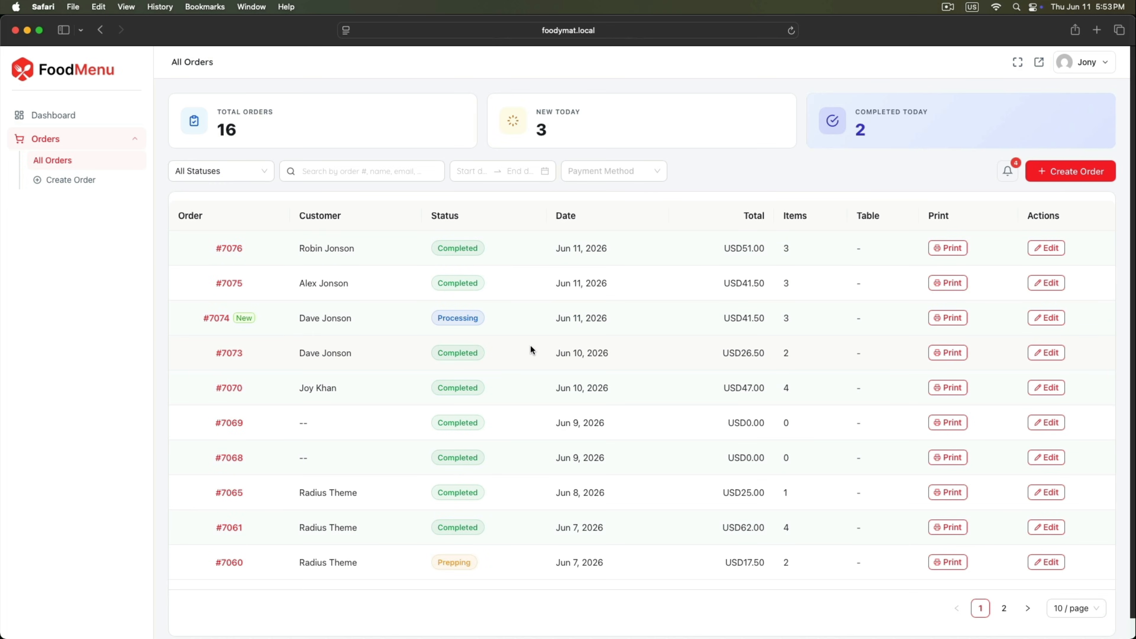
Back in Chrome's Role Manager, replace the staff user's Orders access with Kitchen Monitor and save the changes
{"action": "left_click", "coordinate": [27, 30]}
{"action": "left_click", "coordinate": [315, 428]}
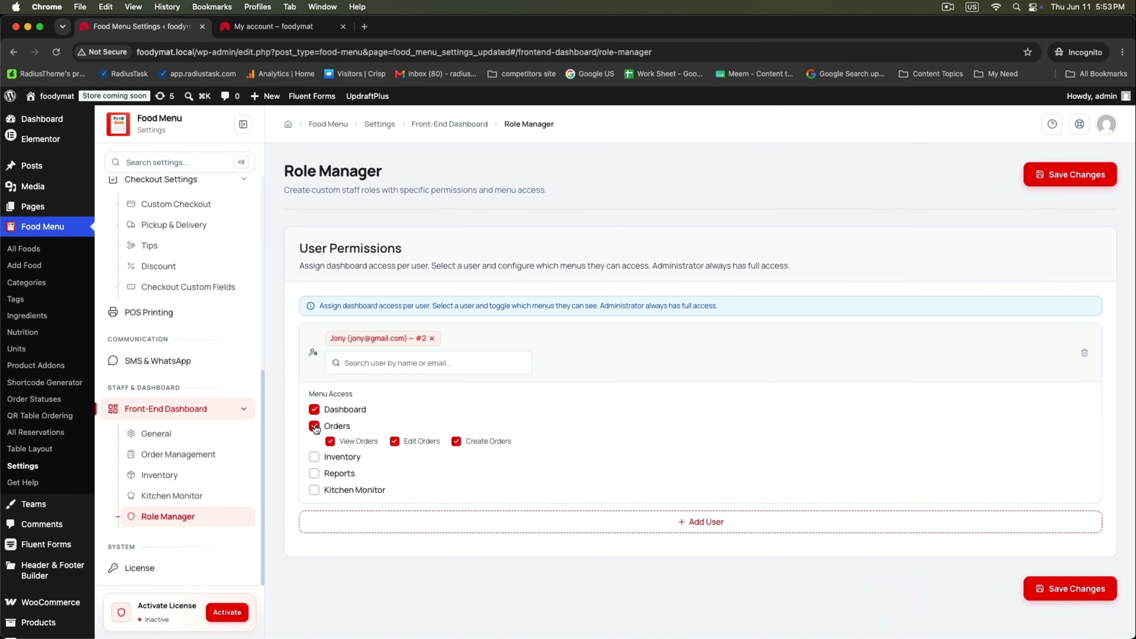
{"action": "left_click", "coordinate": [314, 426]}
{"action": "left_click", "coordinate": [314, 475]}
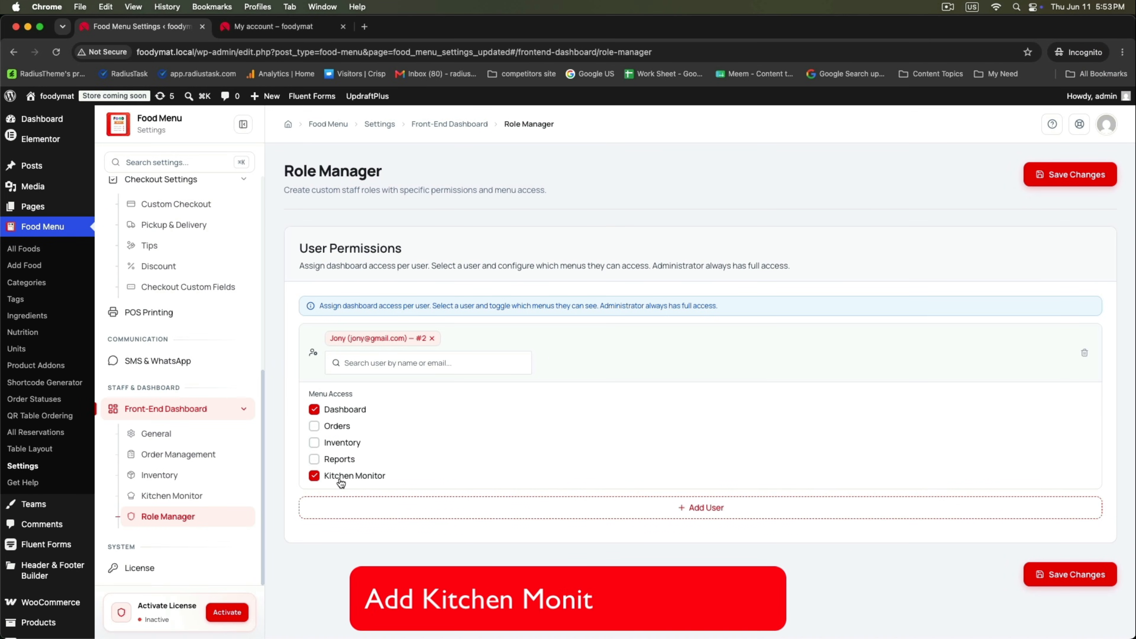
{"action": "left_click", "coordinate": [1096, 577]}
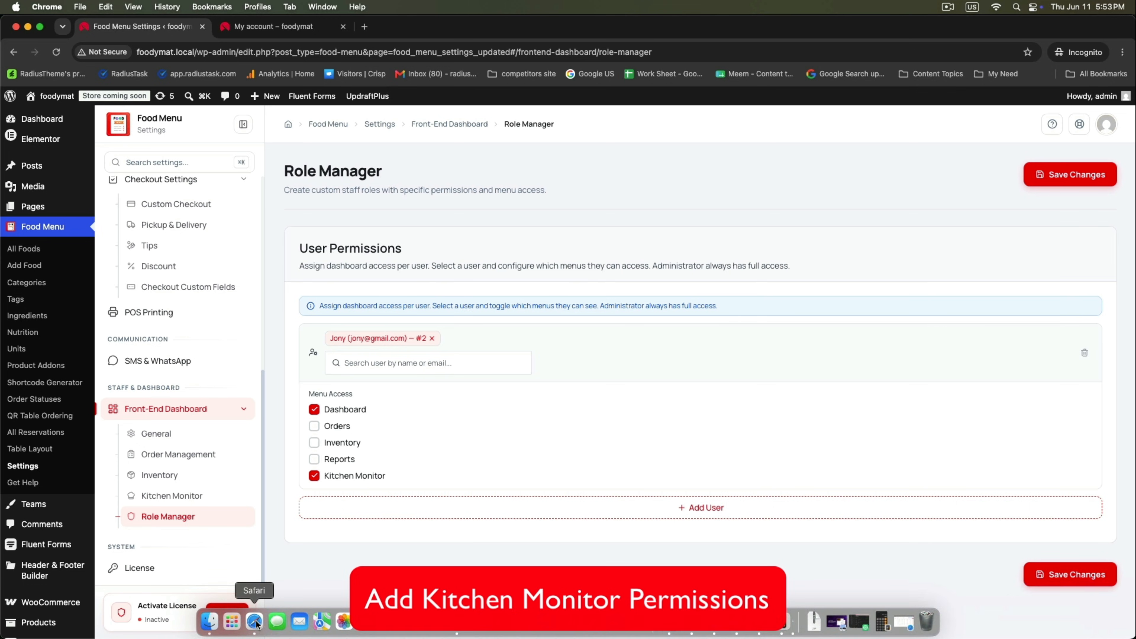
Reload the staff user's dashboard in Safari and look through the order cards in the Kitchen Monitor
{"action": "left_click", "coordinate": [260, 621]}
{"action": "right_click", "coordinate": [137, 313]}
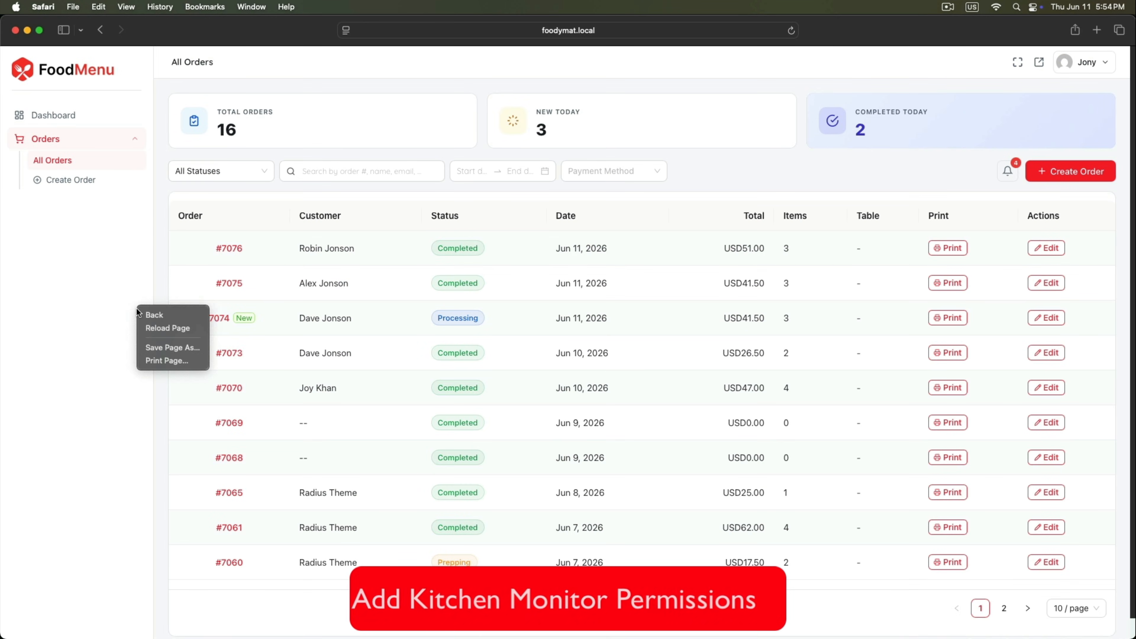
{"action": "left_click", "coordinate": [154, 327]}
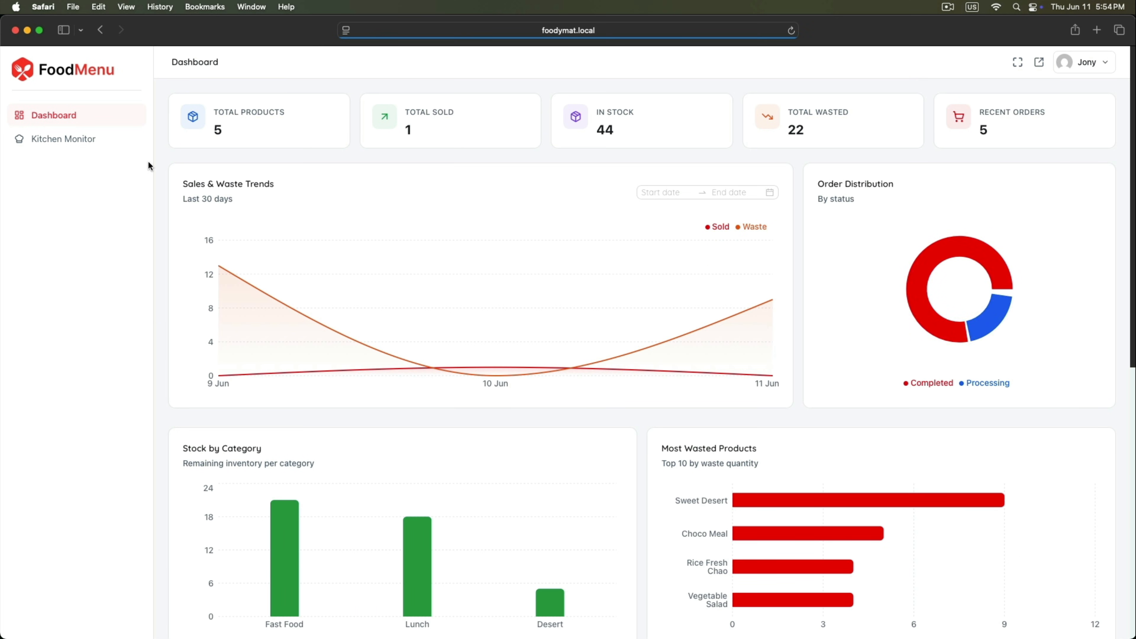
{"action": "left_click", "coordinate": [64, 139]}
{"action": "scroll", "coordinate": [351, 409], "scroll_direction": "down", "scroll_amount": 5}
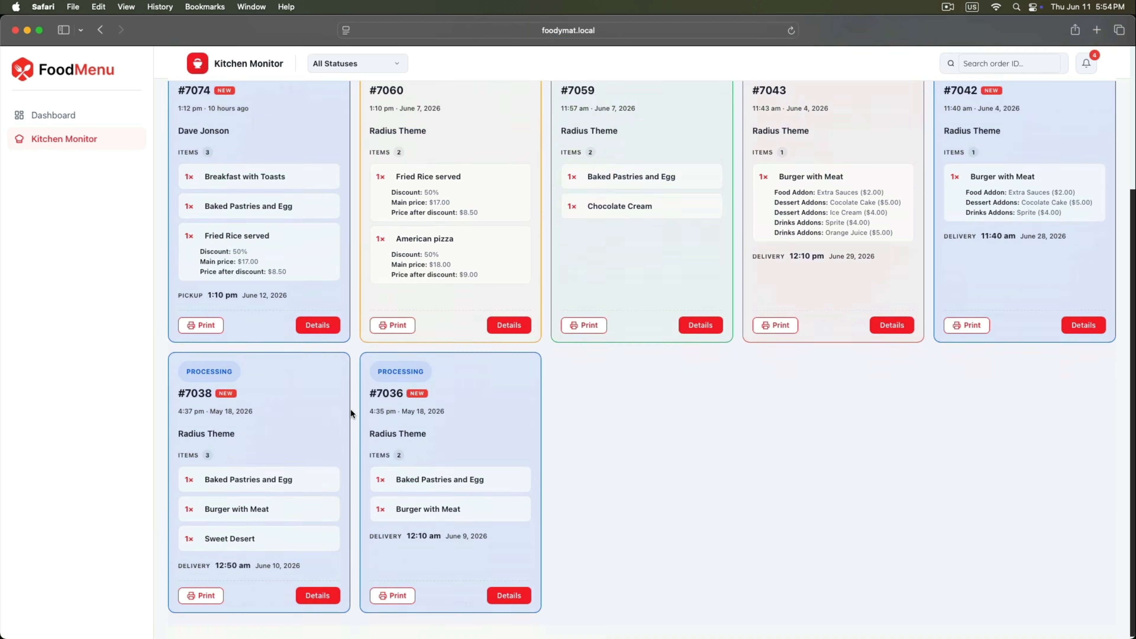
{"action": "scroll", "coordinate": [351, 409], "scroll_direction": "up", "scroll_amount": 5}
{"action": "scroll", "coordinate": [351, 408], "scroll_direction": "down", "scroll_amount": 1}
Examine the details and available status options of the order marked Prepping, and close it without changing the status
{"action": "left_click", "coordinate": [507, 519]}
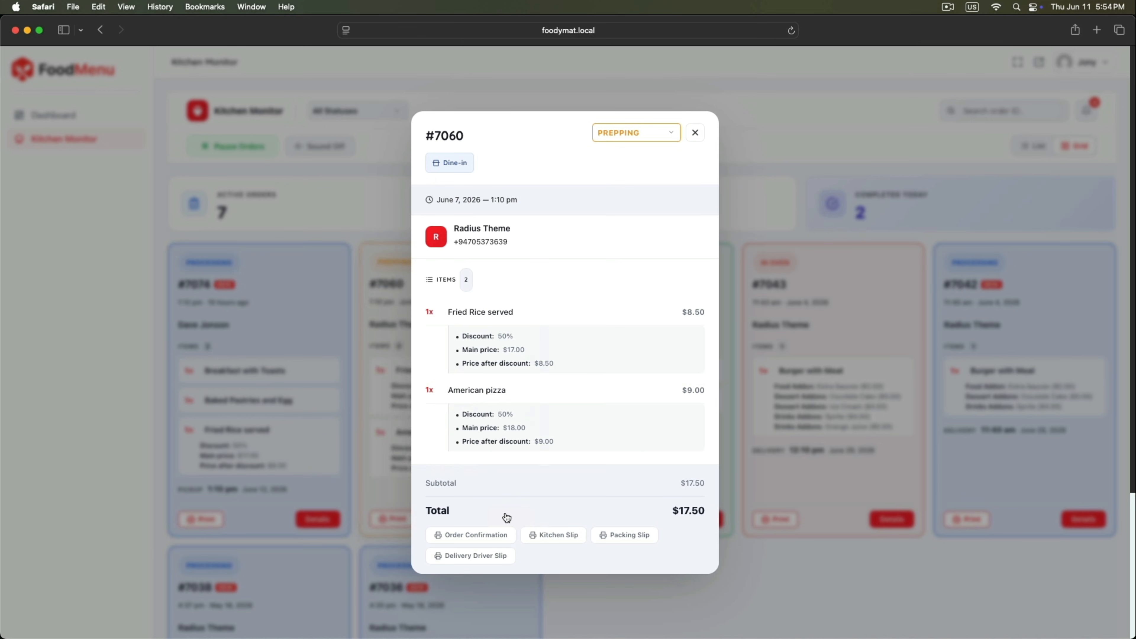
{"action": "scroll", "coordinate": [564, 350], "scroll_direction": "down", "scroll_amount": 3}
{"action": "left_click", "coordinate": [627, 134]}
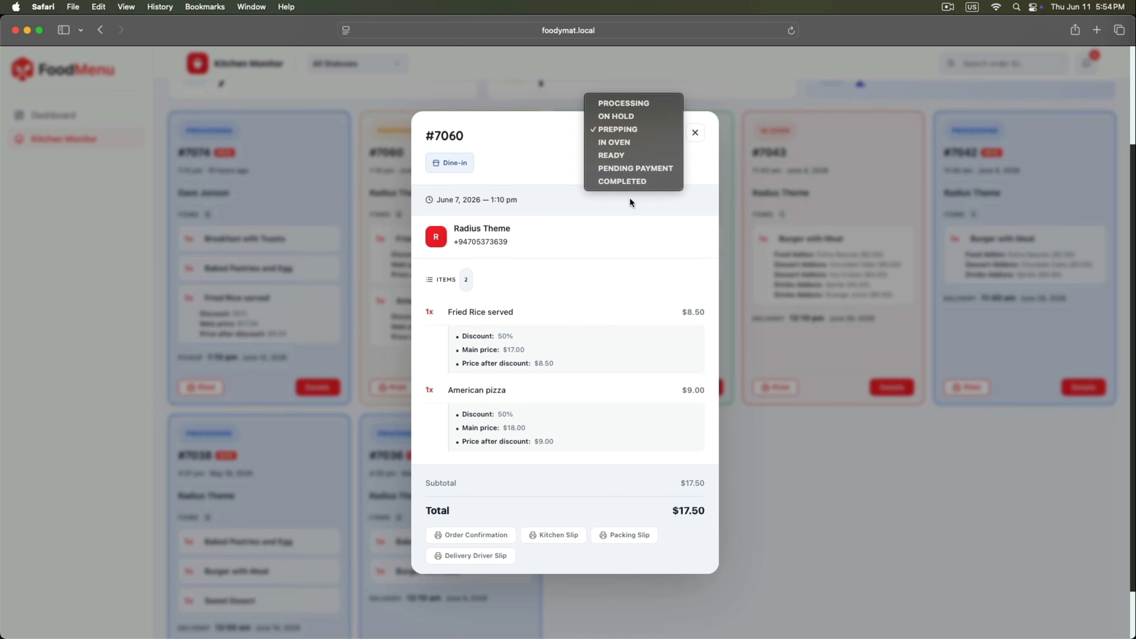
{"action": "left_click", "coordinate": [779, 509]}
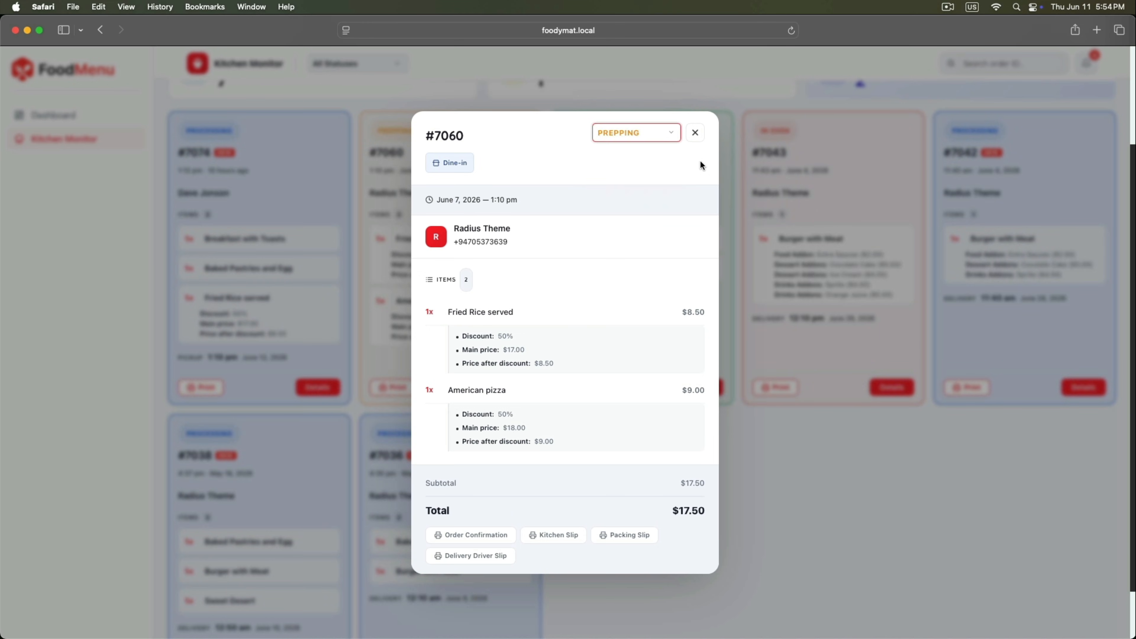
{"action": "left_click", "coordinate": [696, 134]}
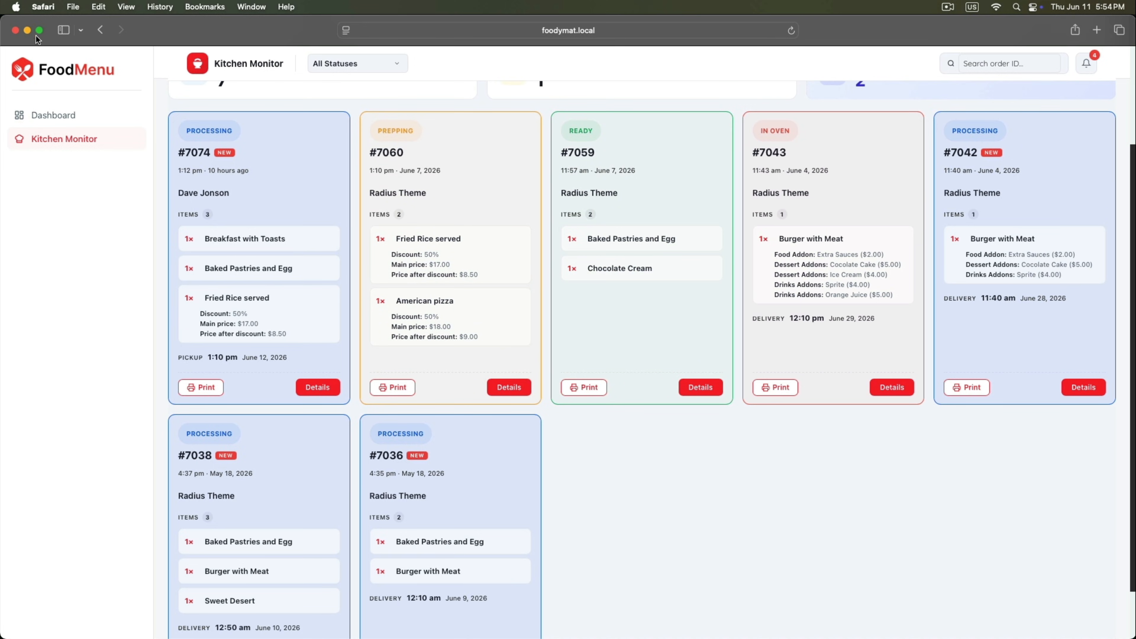
Back in Chrome's Role Manager, remove the staff user's Dashboard access, keeping only Kitchen Monitor, and save the changes
{"action": "left_click", "coordinate": [28, 30]}
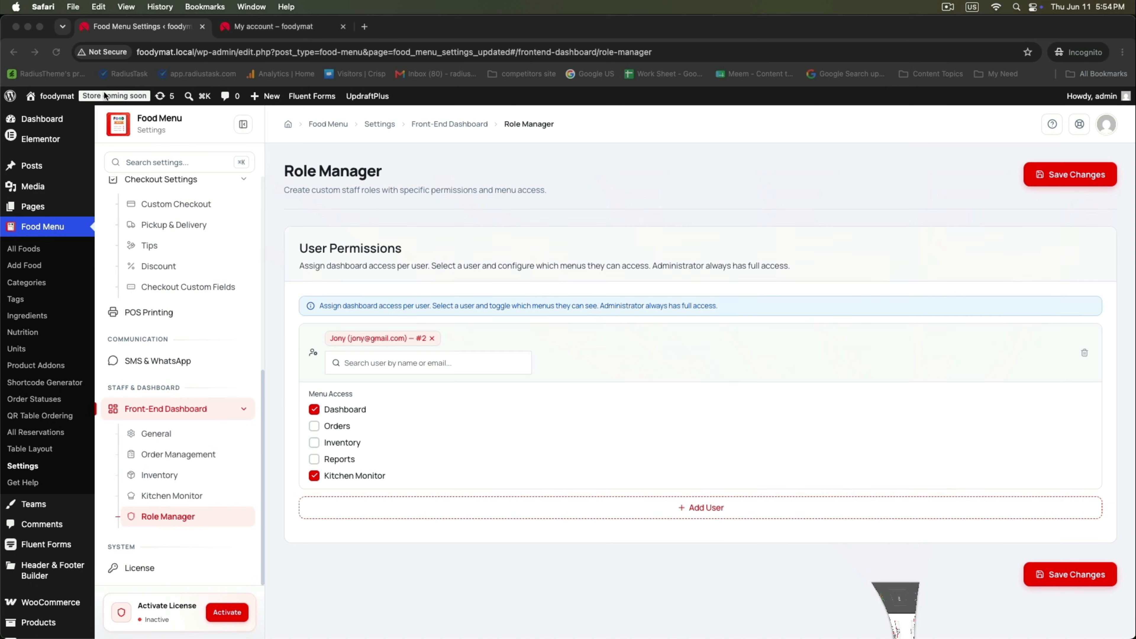
{"action": "left_click", "coordinate": [314, 409]}
{"action": "left_click", "coordinate": [1051, 575]}
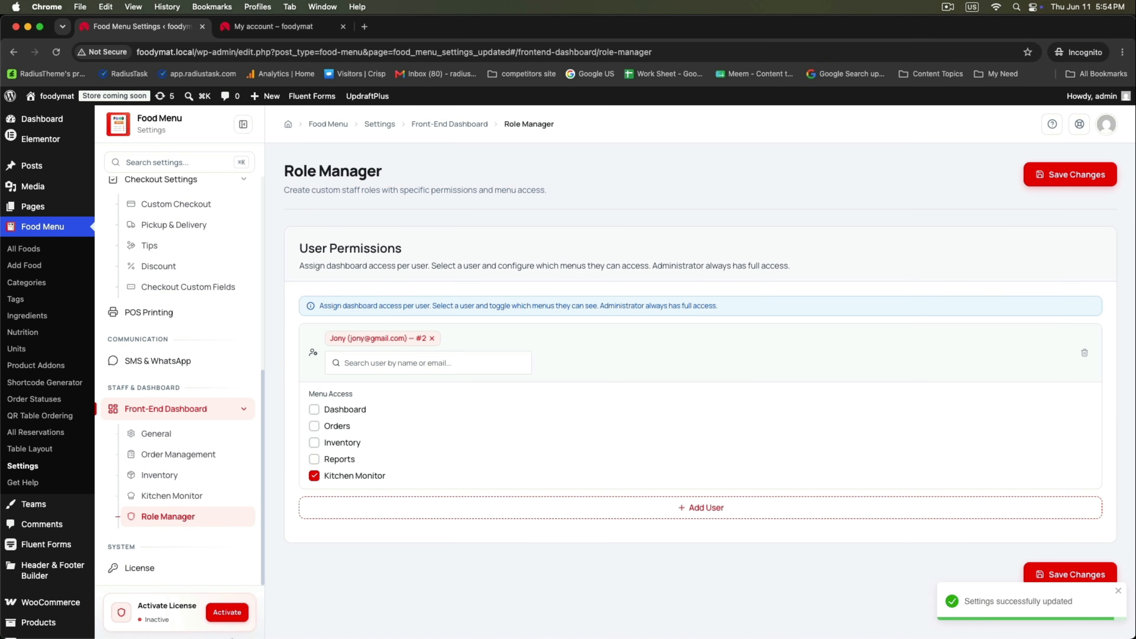
Reload the staff user's page in Safari and check the menu and Kitchen Monitor with the reduced permissions
{"action": "left_click", "coordinate": [248, 617]}
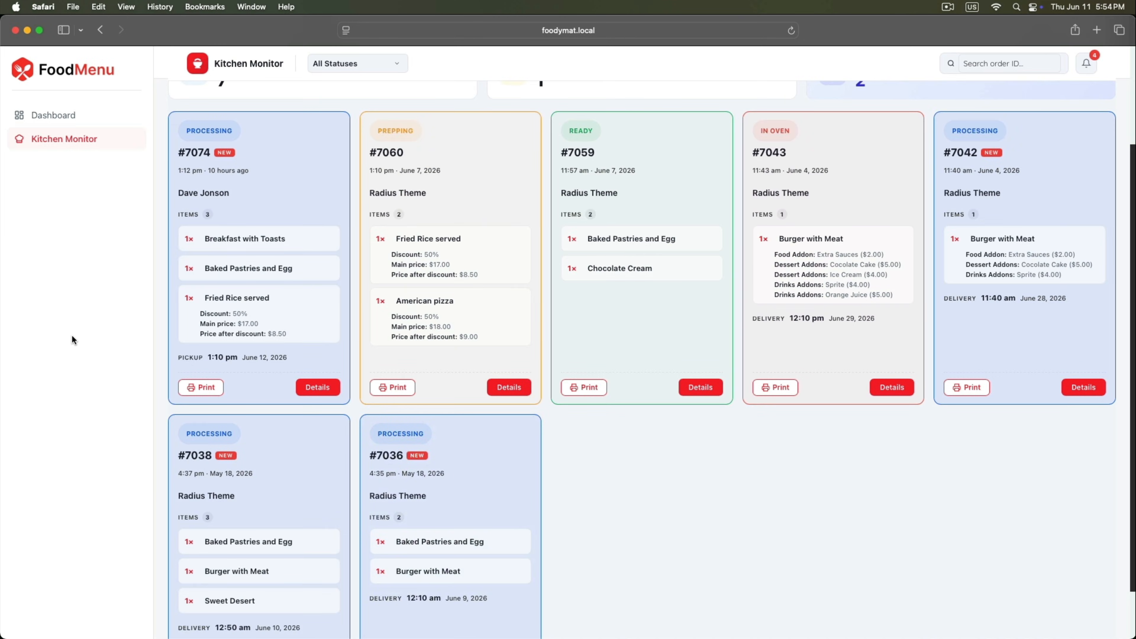
{"action": "right_click", "coordinate": [72, 334]}
{"action": "left_click", "coordinate": [89, 351]}
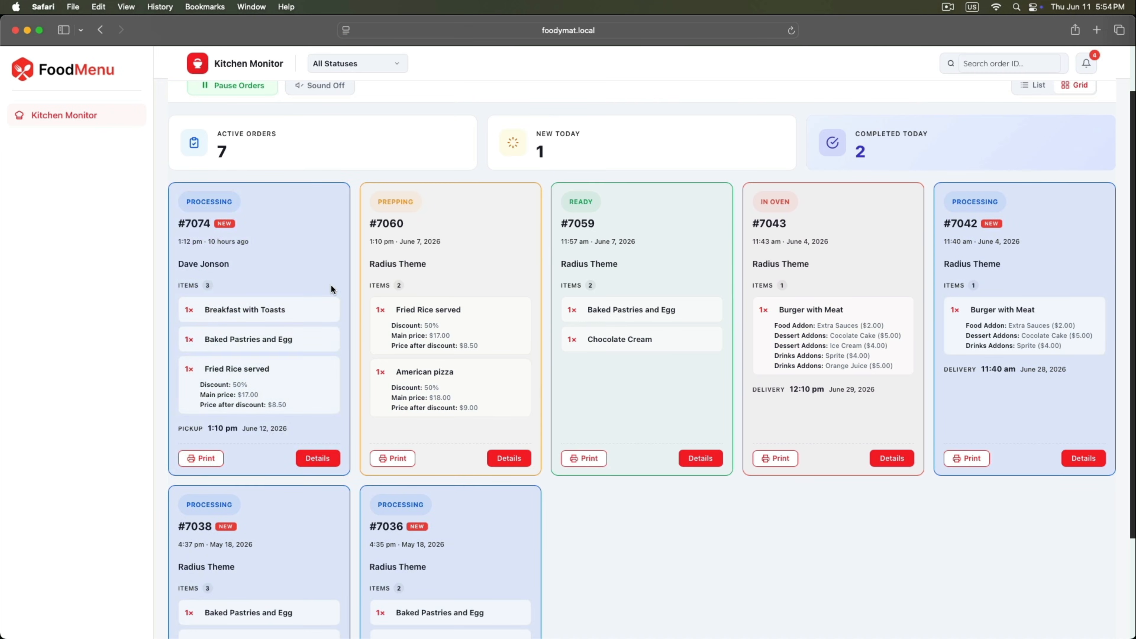
{"action": "scroll", "coordinate": [742, 223], "scroll_direction": "down", "scroll_amount": 3}
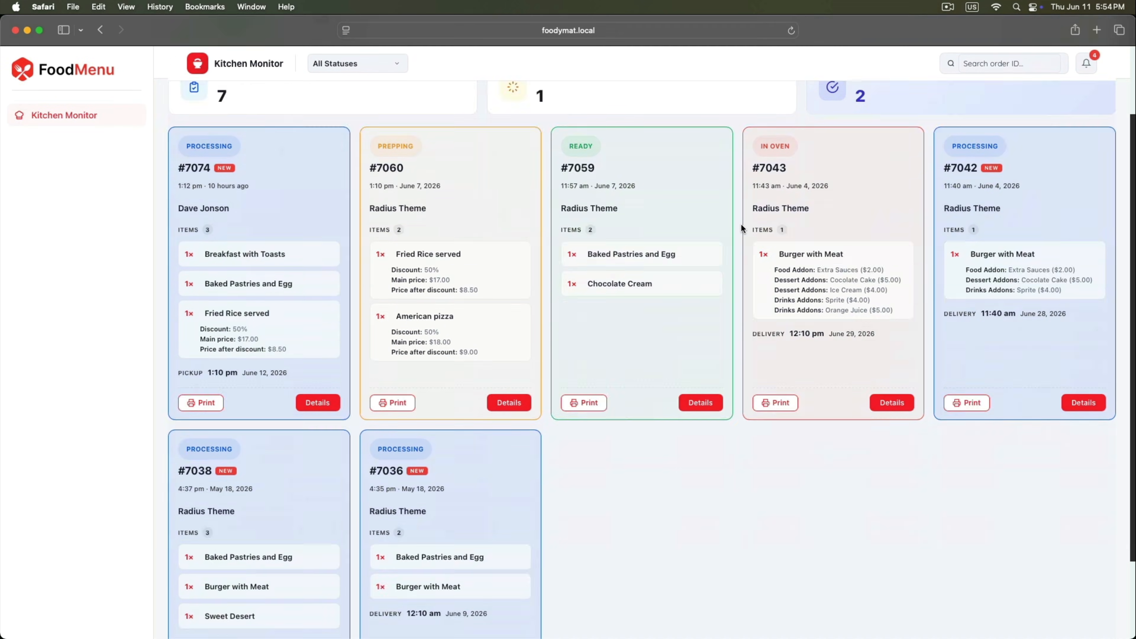
{"action": "scroll", "coordinate": [742, 222], "scroll_direction": "up", "scroll_amount": 3}
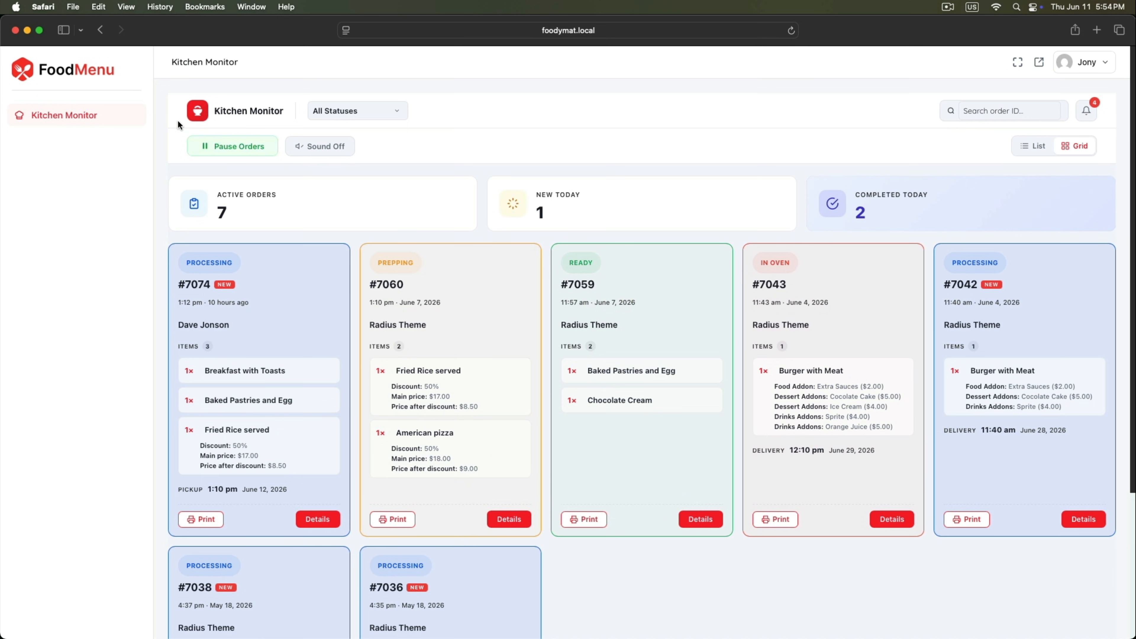
In Chrome's admin front-end dashboard, review the Valuation, Profit Margin, Waste Cost and Stock Turnover reports, and return to the Overview report
{"action": "left_click", "coordinate": [27, 30]}
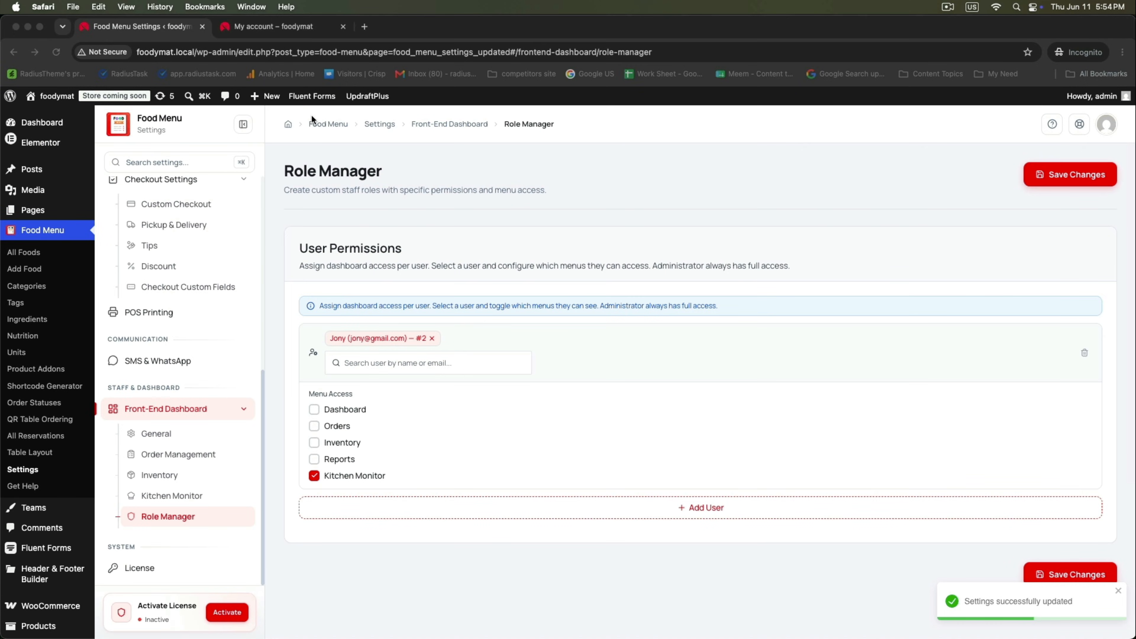
{"action": "left_click", "coordinate": [252, 28]}
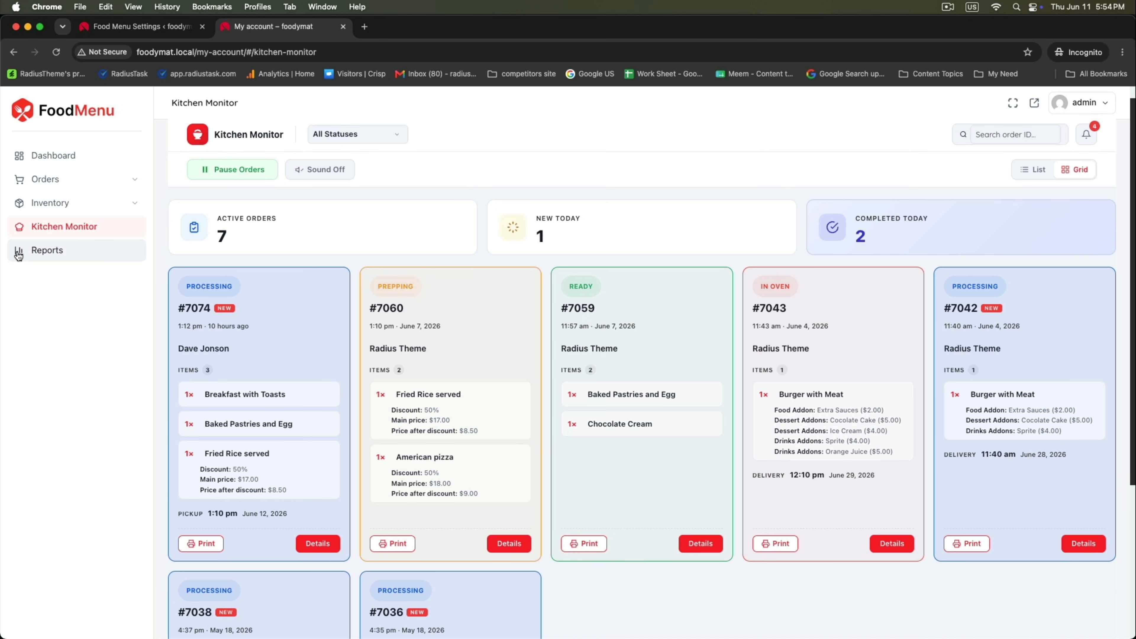
{"action": "left_click", "coordinate": [42, 251]}
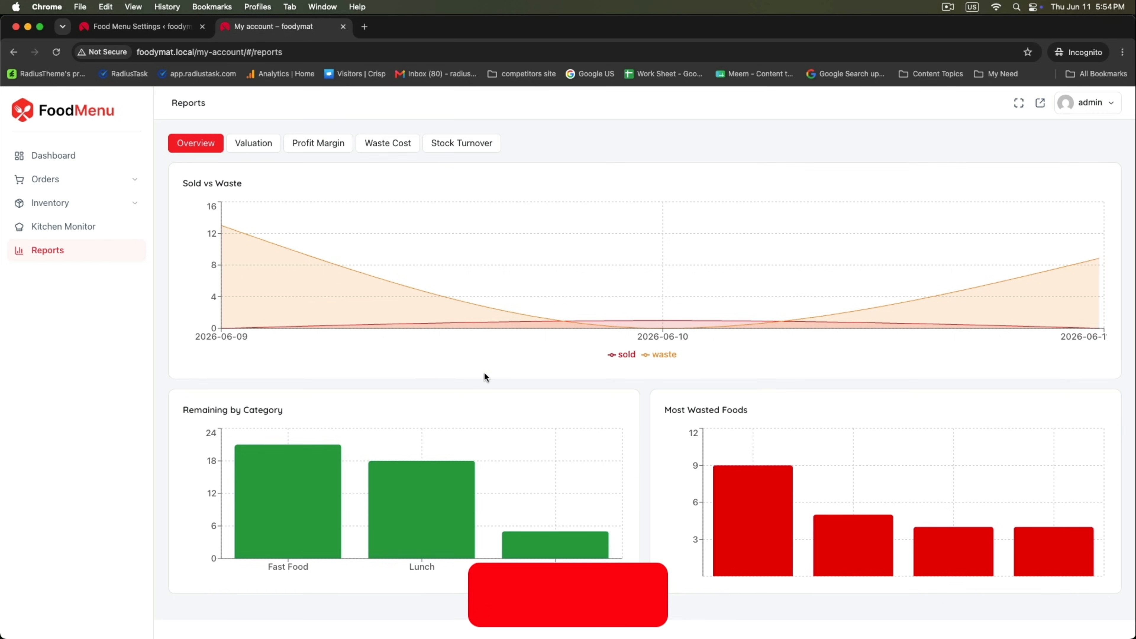
{"action": "left_click", "coordinate": [253, 145]}
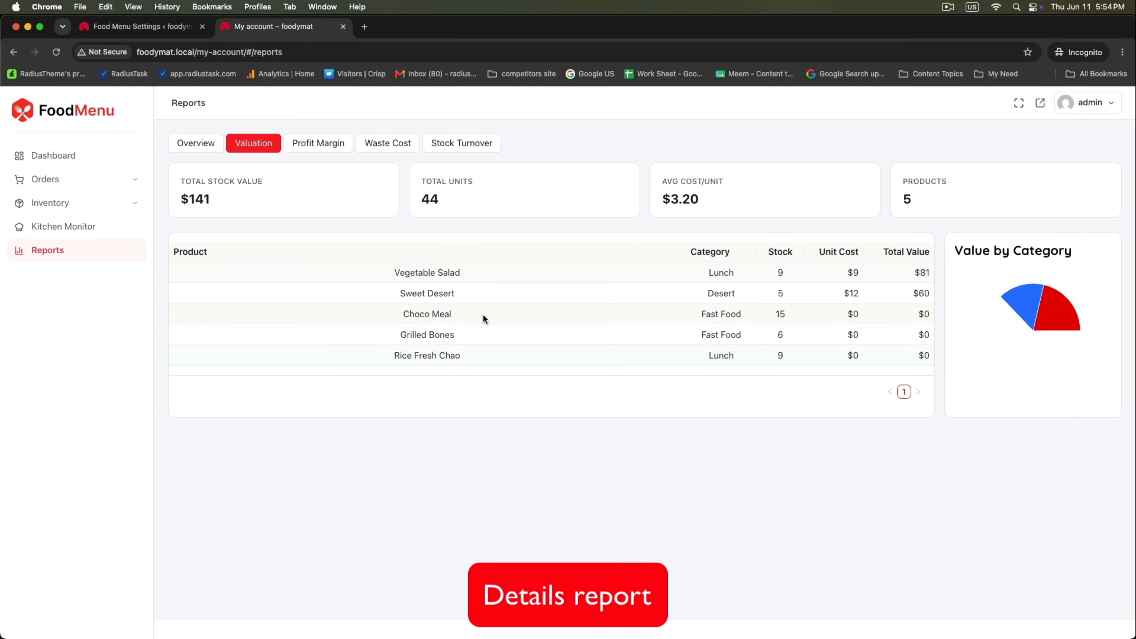
{"action": "left_click", "coordinate": [321, 150]}
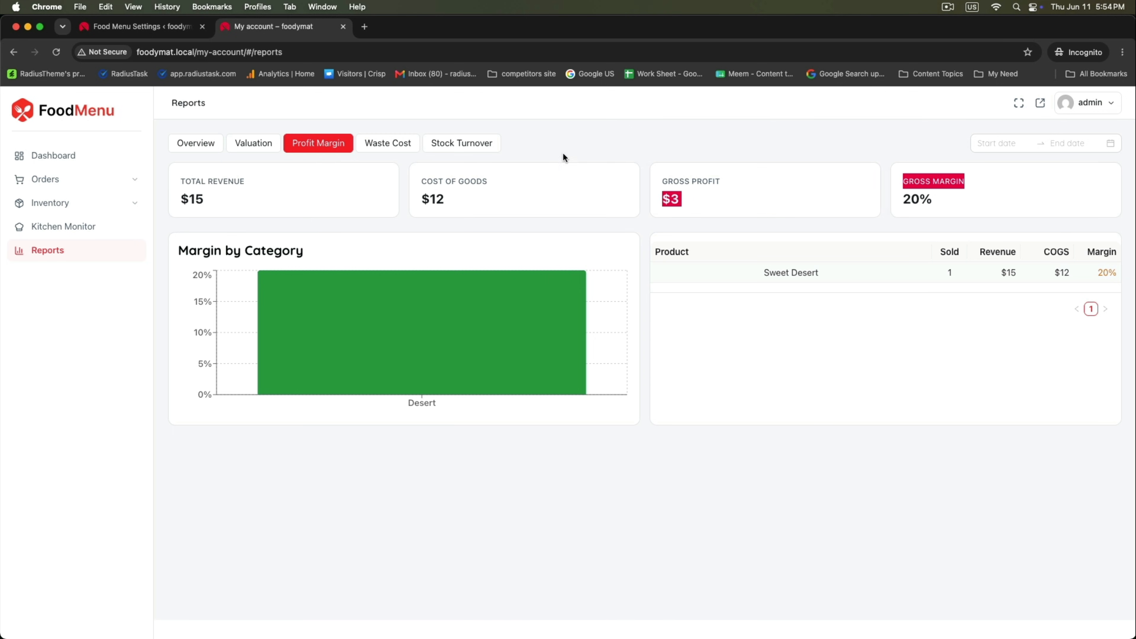
{"action": "left_click", "coordinate": [387, 143]}
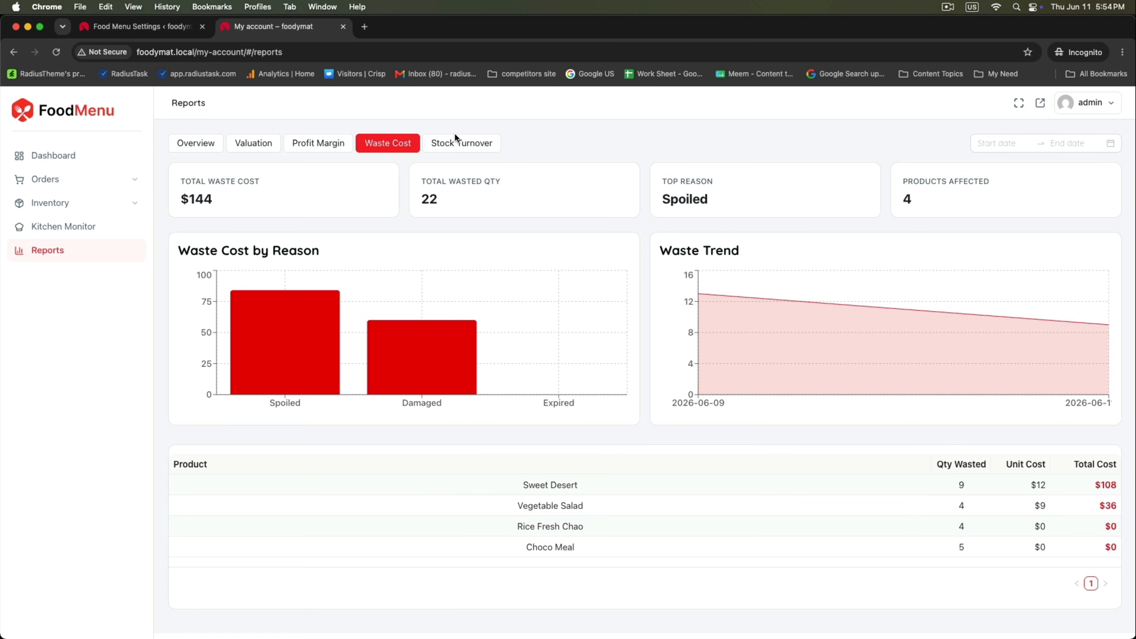
{"action": "left_click", "coordinate": [452, 147]}
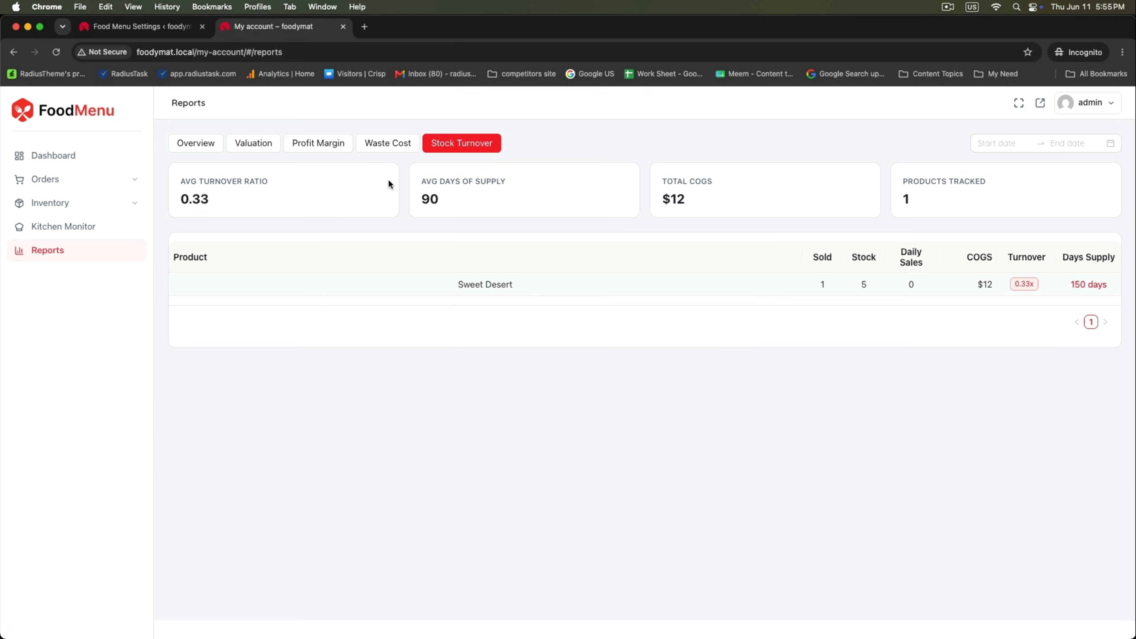
{"action": "left_click", "coordinate": [203, 147]}
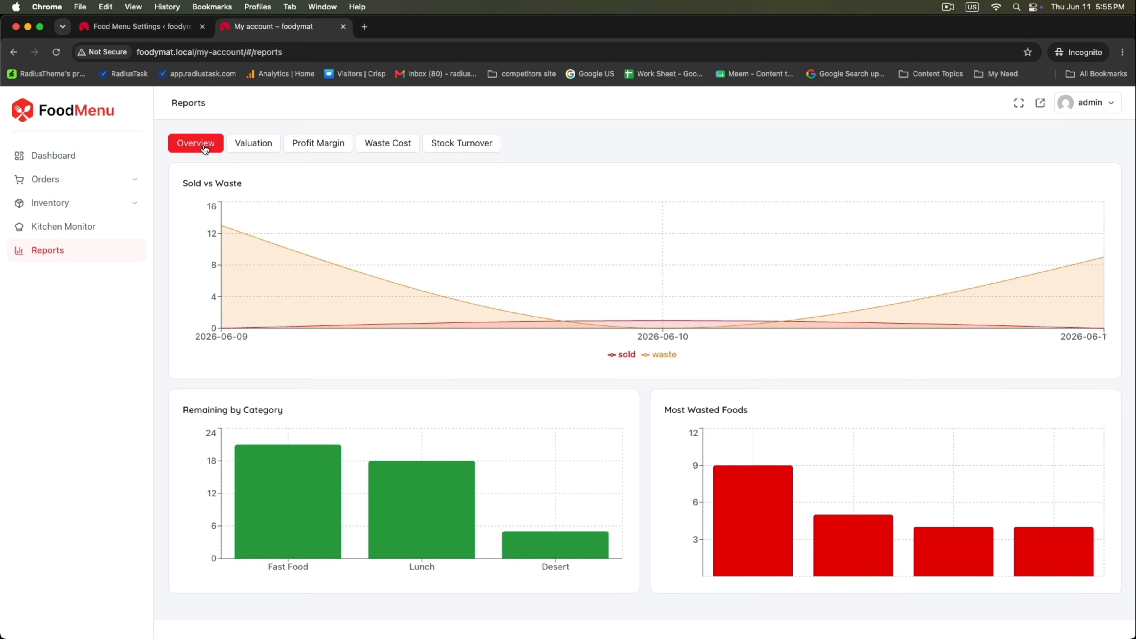
Open the admin's main Dashboard and examine its sales, stock and waste charts
{"action": "left_click", "coordinate": [16, 146]}
{"action": "scroll", "coordinate": [786, 257], "scroll_direction": "down", "scroll_amount": 6}
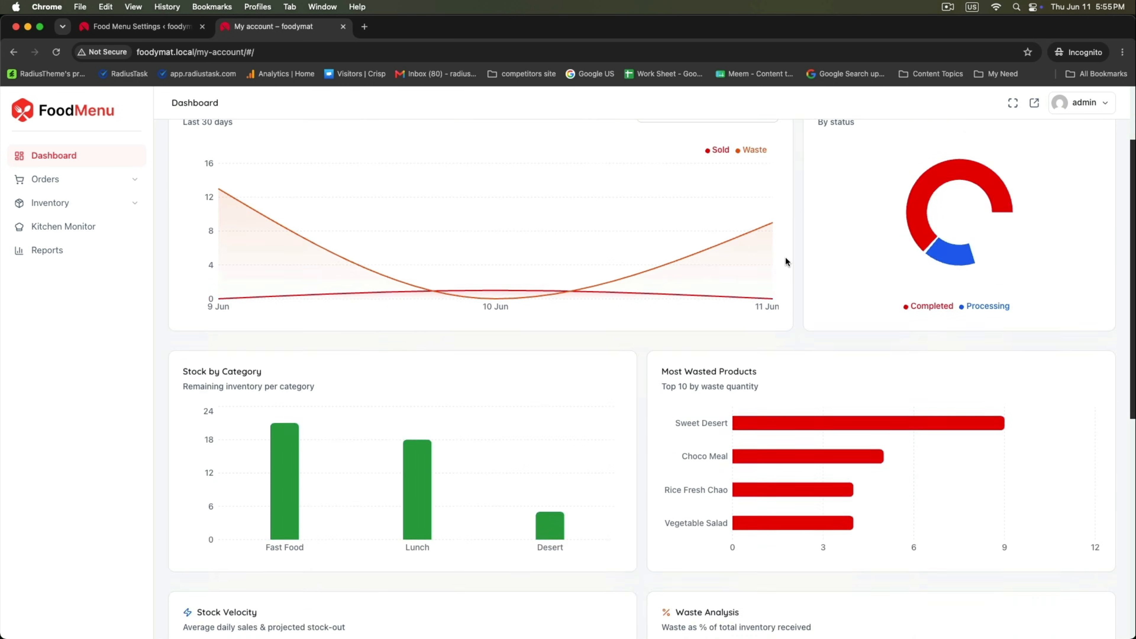
{"action": "scroll", "coordinate": [785, 258], "scroll_direction": "down", "scroll_amount": 5}
{"action": "scroll", "coordinate": [786, 257], "scroll_direction": "up", "scroll_amount": 11}
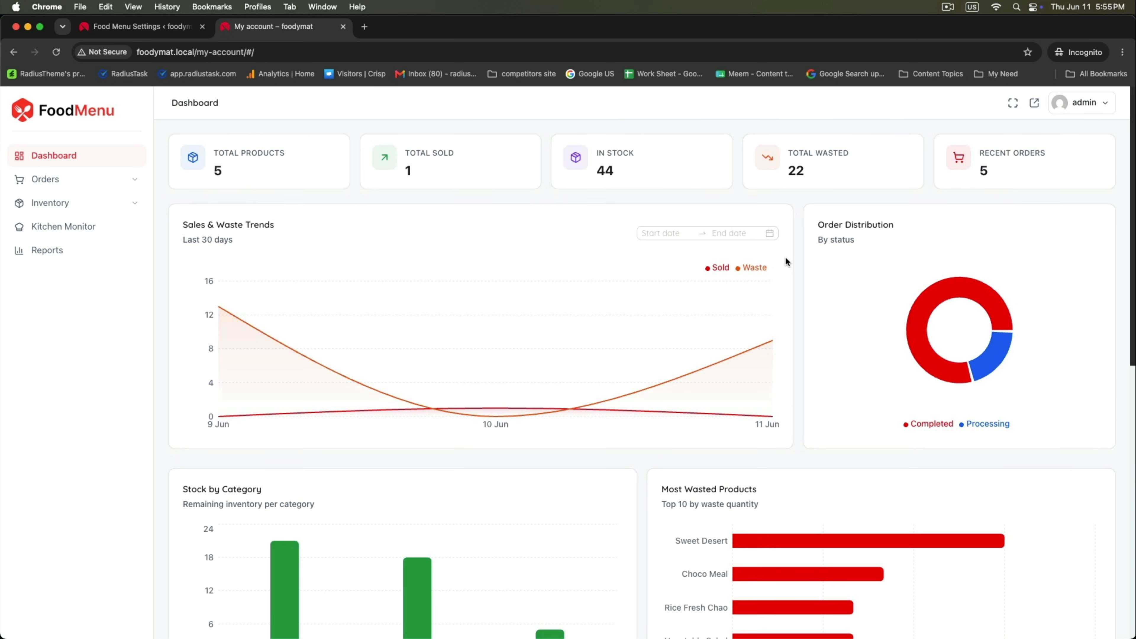
{"action": "scroll", "coordinate": [786, 262], "scroll_direction": "down", "scroll_amount": 1}
{"action": "scroll", "coordinate": [786, 256], "scroll_direction": "down", "scroll_amount": 8}
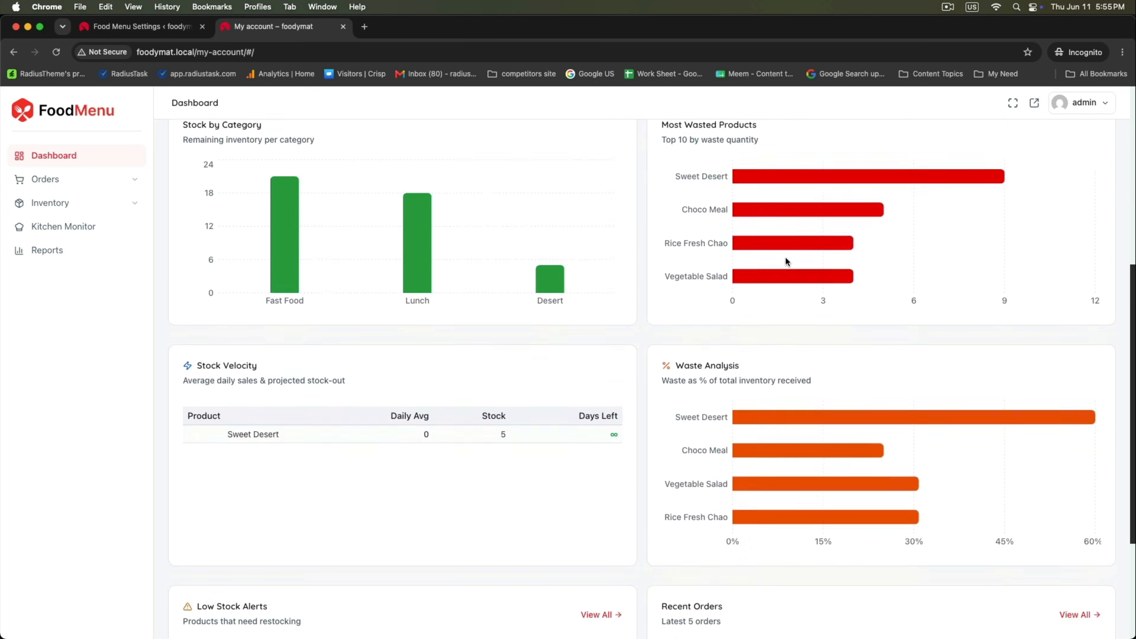
{"action": "scroll", "coordinate": [785, 257], "scroll_direction": "up", "scroll_amount": 5}
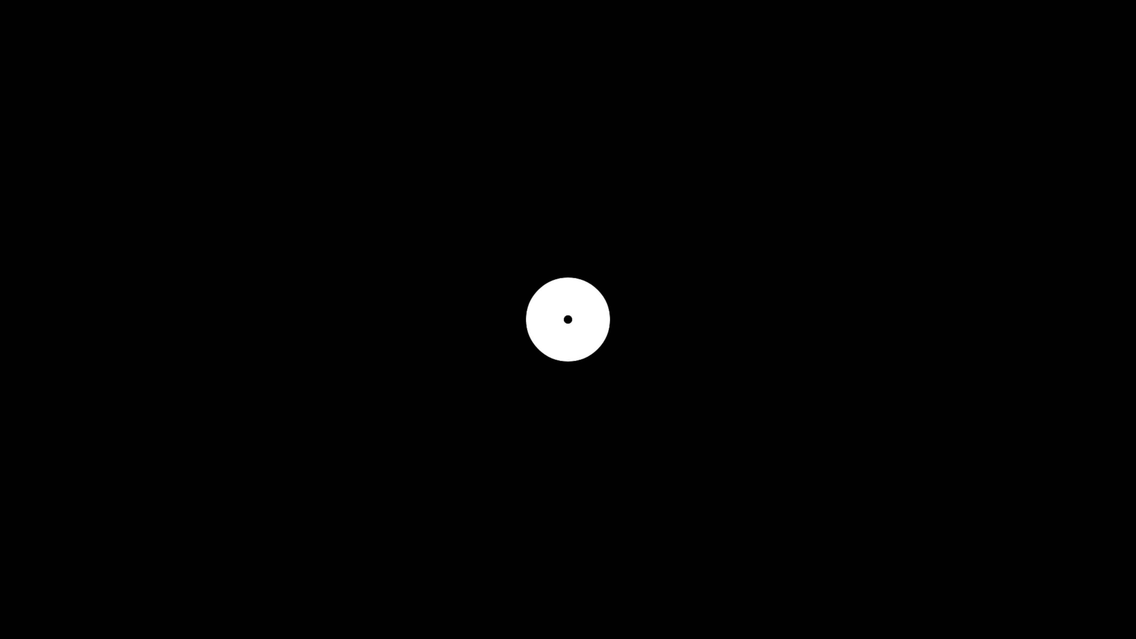